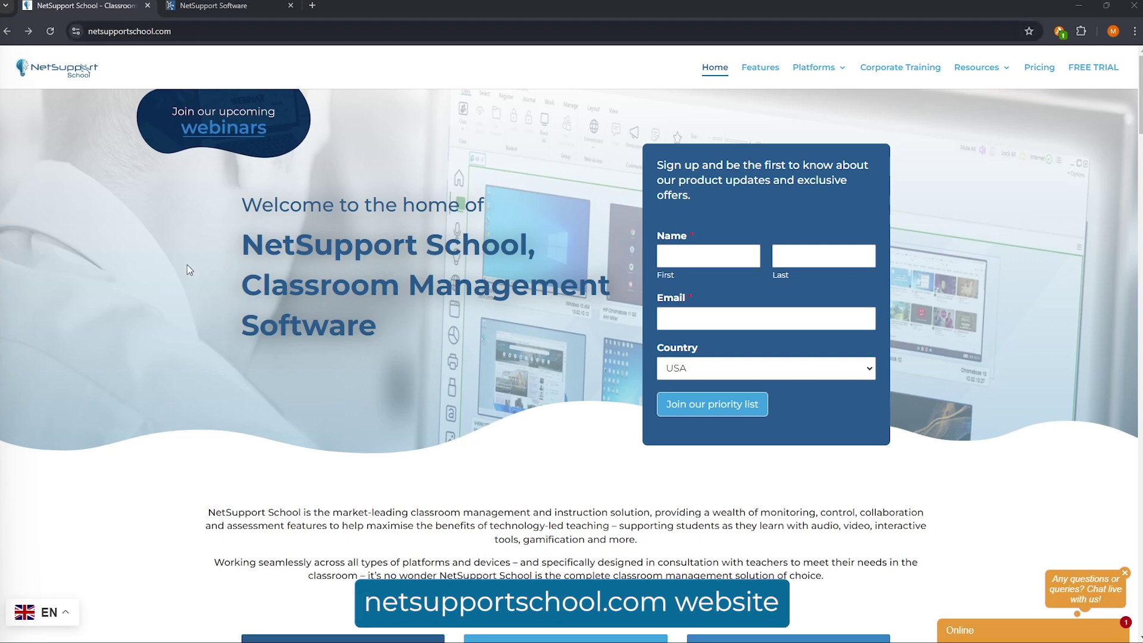
Open the free trial page from the NetSupport School home page and review its registration form.
scroll(187, 264, down, 4)
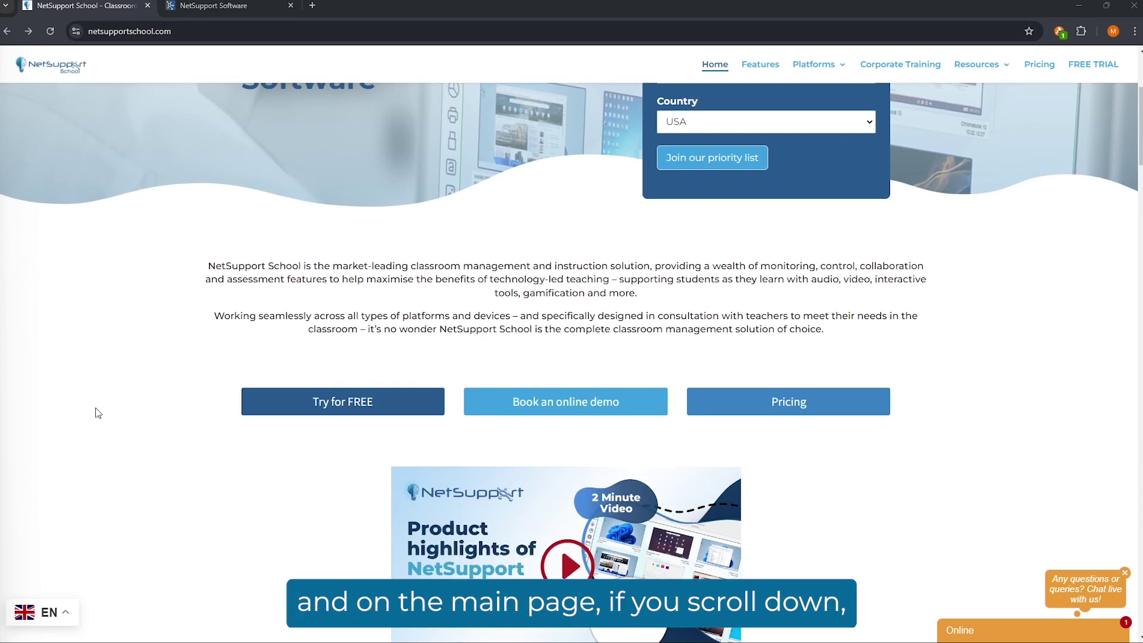
click(304, 411)
scroll(216, 398, down, 5)
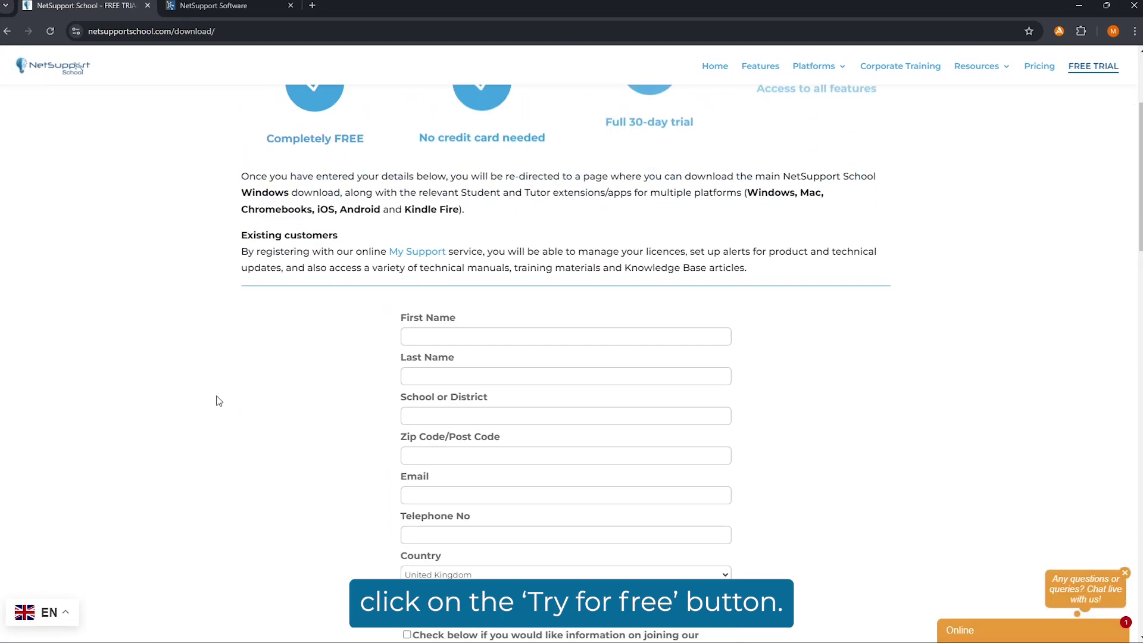
scroll(327, 501, down, 2)
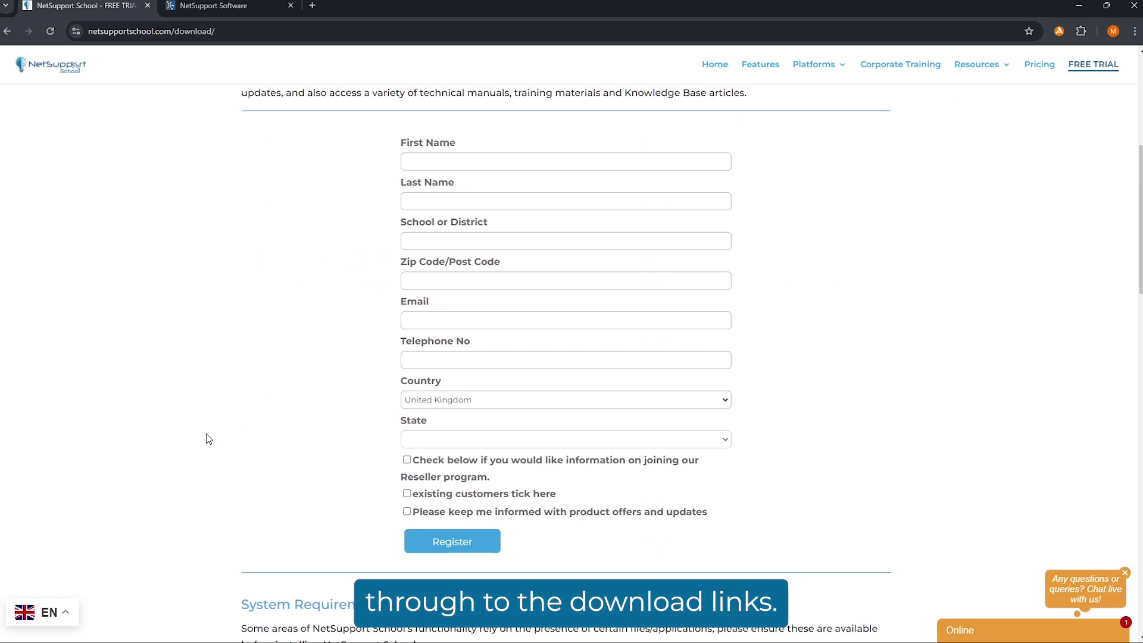
scroll(208, 439, up, 6)
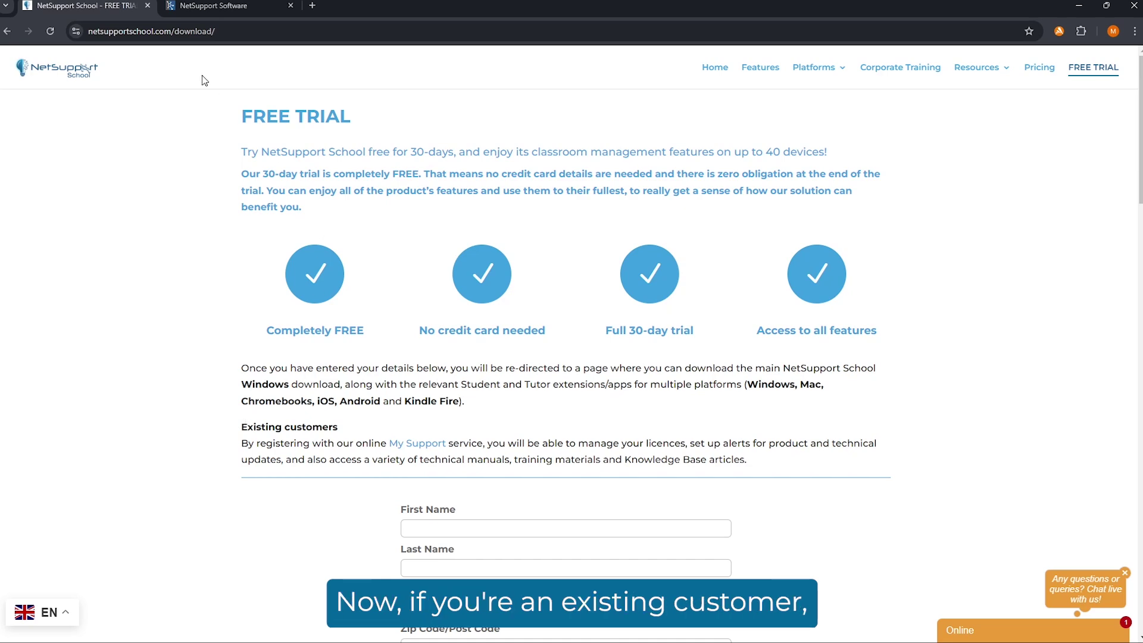
View the NetSupport School product downloads under My Products in the support portal, and return to the product list.
click(198, 10)
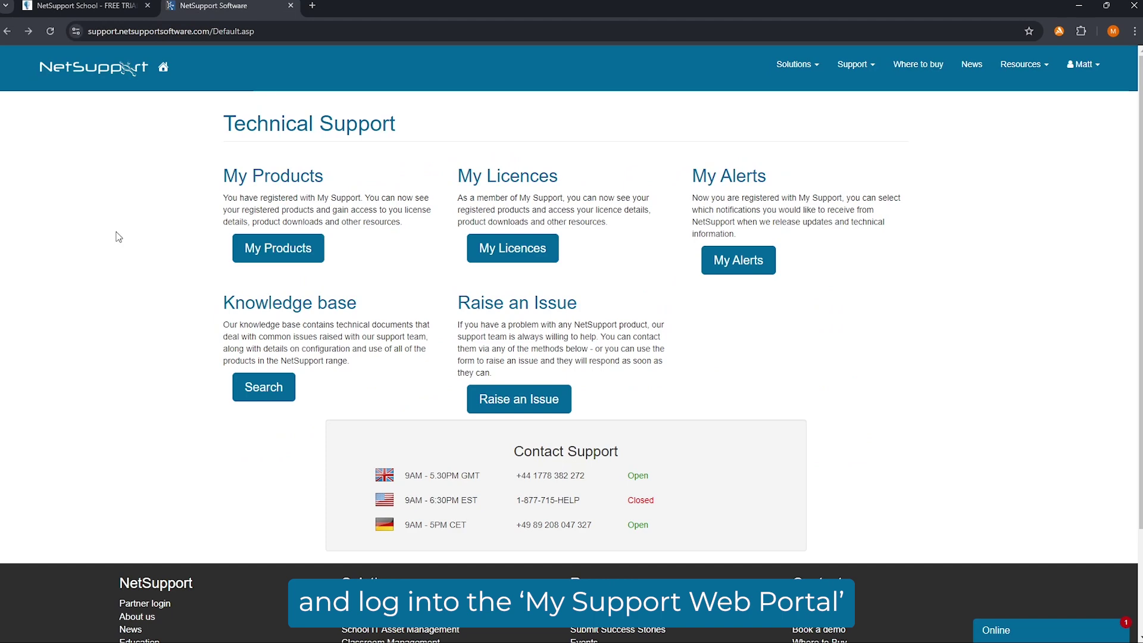
click(297, 250)
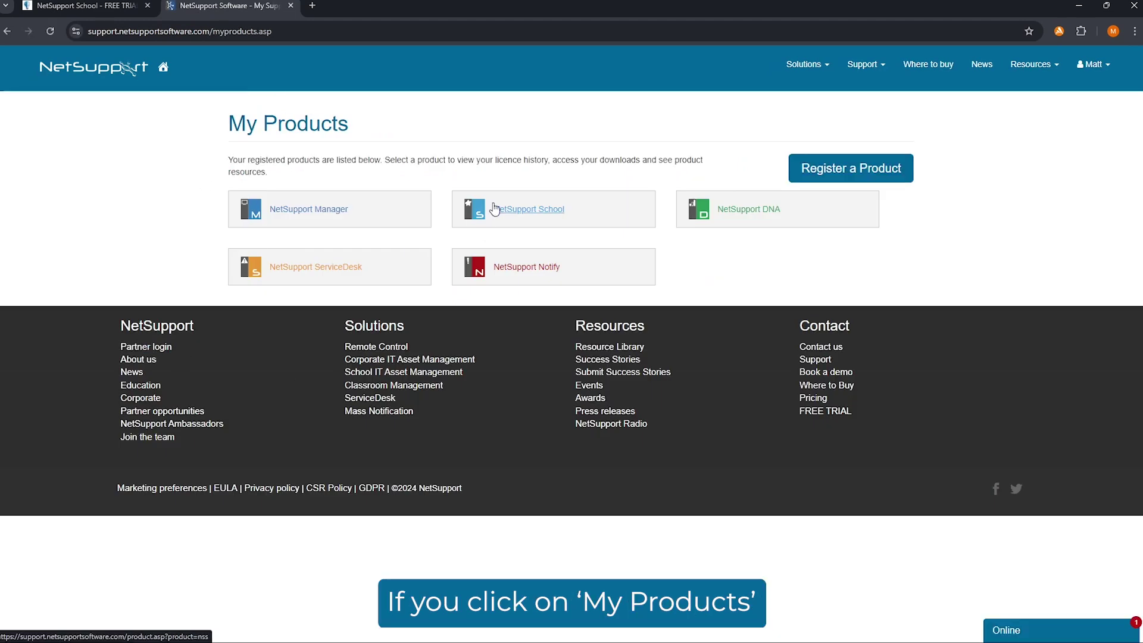
click(494, 208)
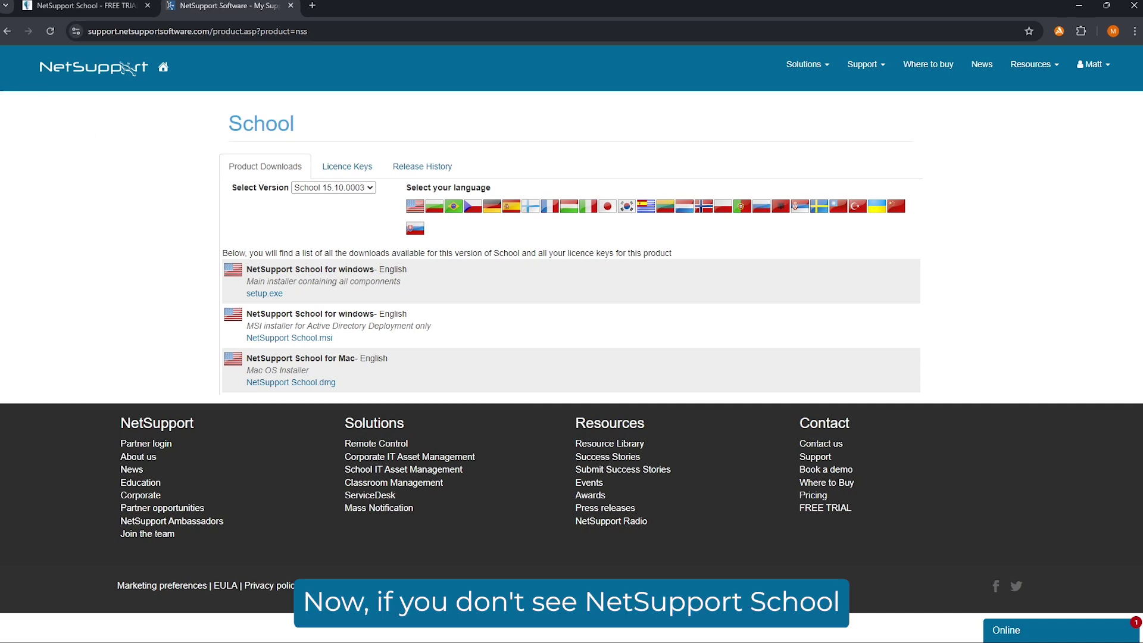
click(9, 34)
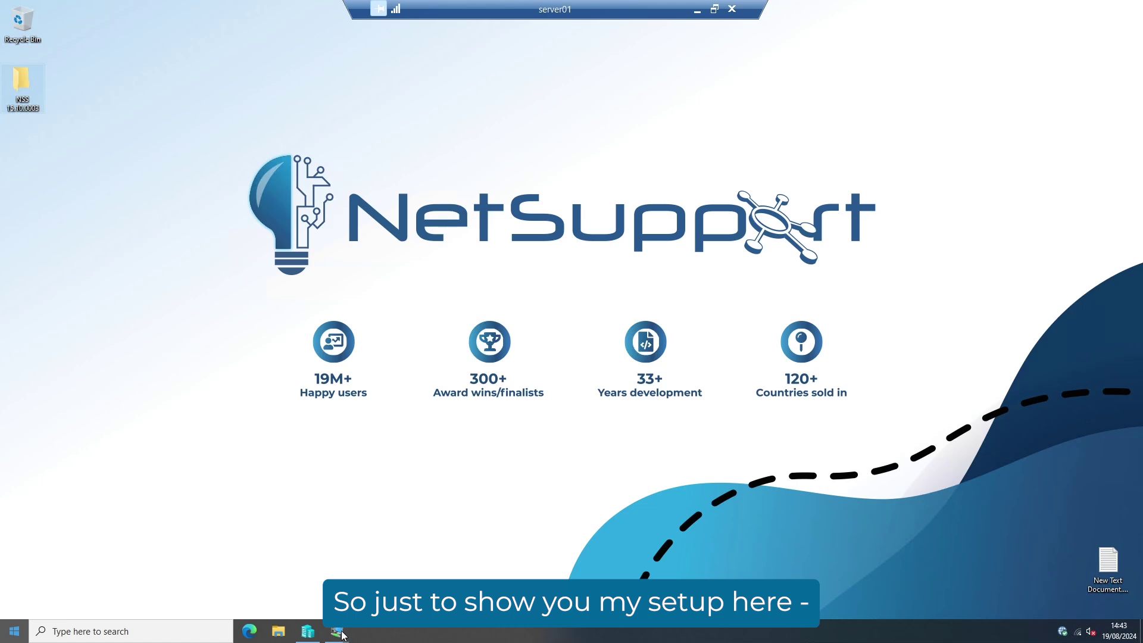
Bring up the Demo-Server virtual machine and open the NSS 15.10.0003 folder on its desktop.
mouse_move(343, 635)
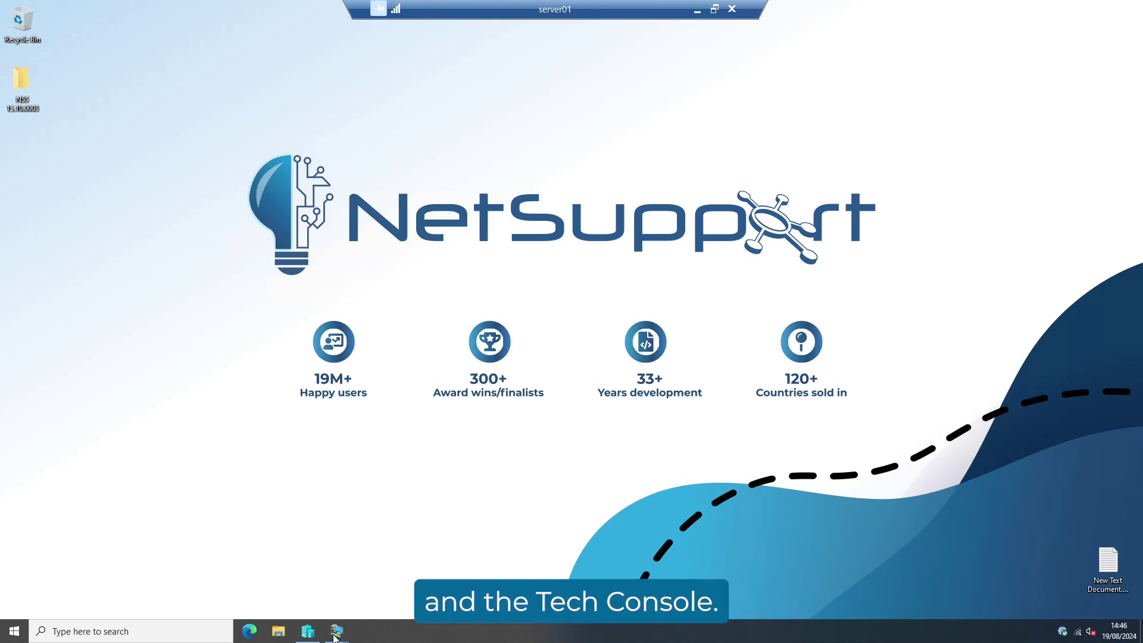
mouse_move(335, 637)
click(174, 585)
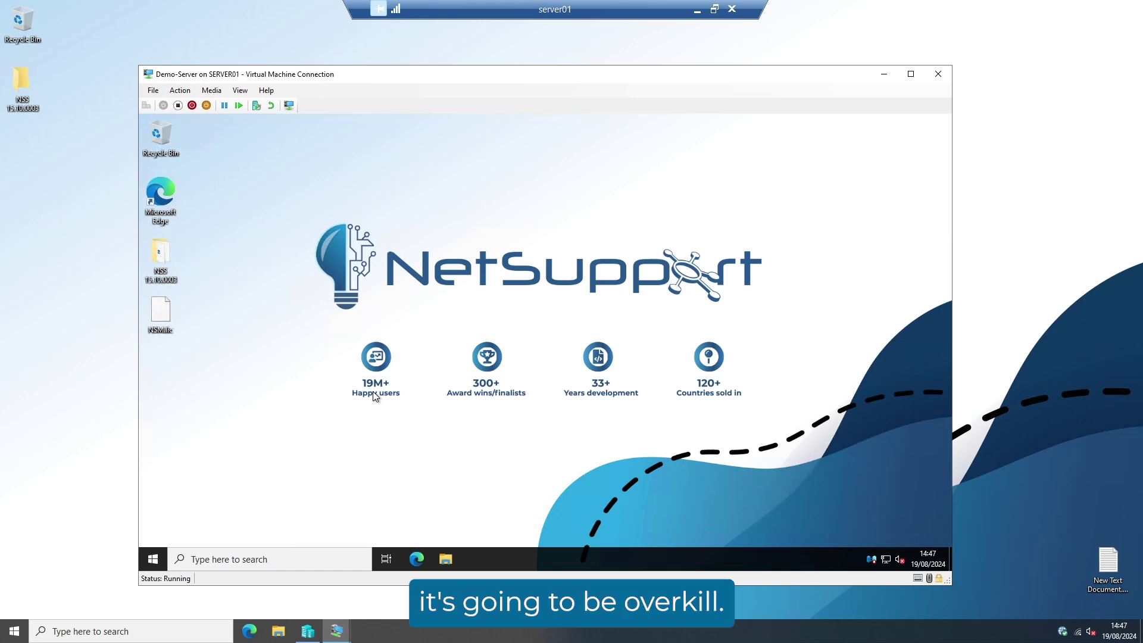
double_click(168, 281)
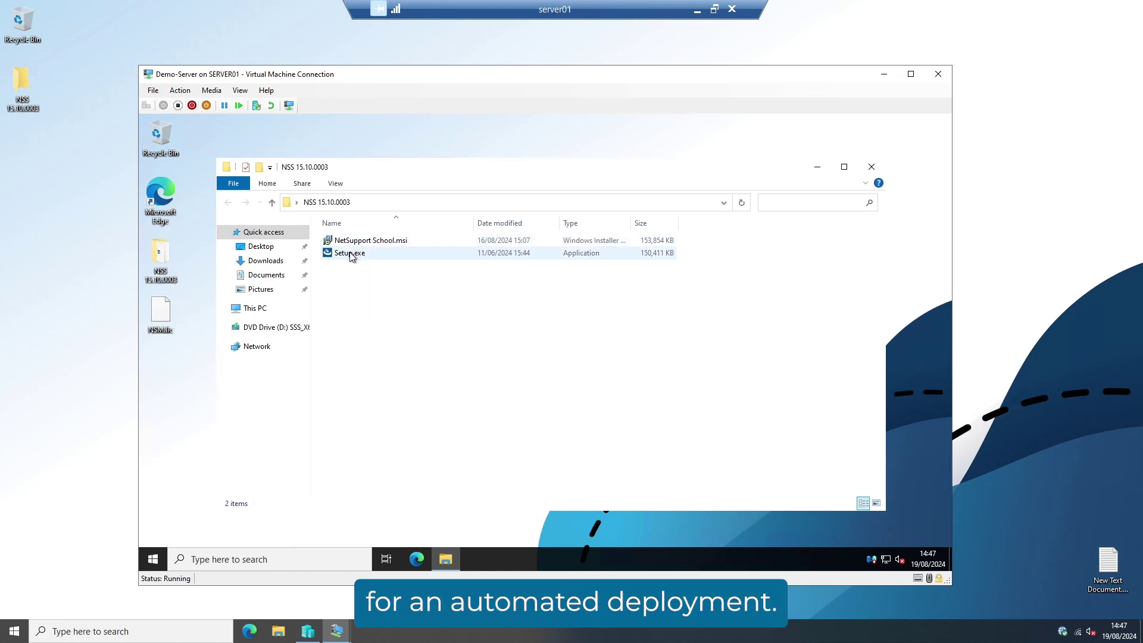
double_click(351, 252)
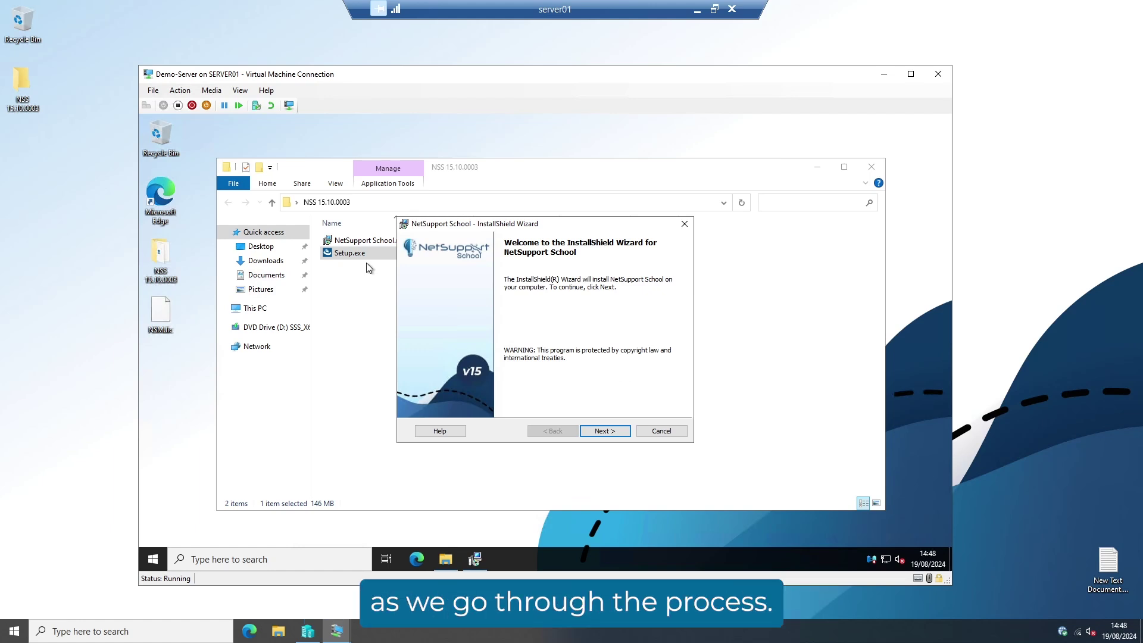
click(600, 431)
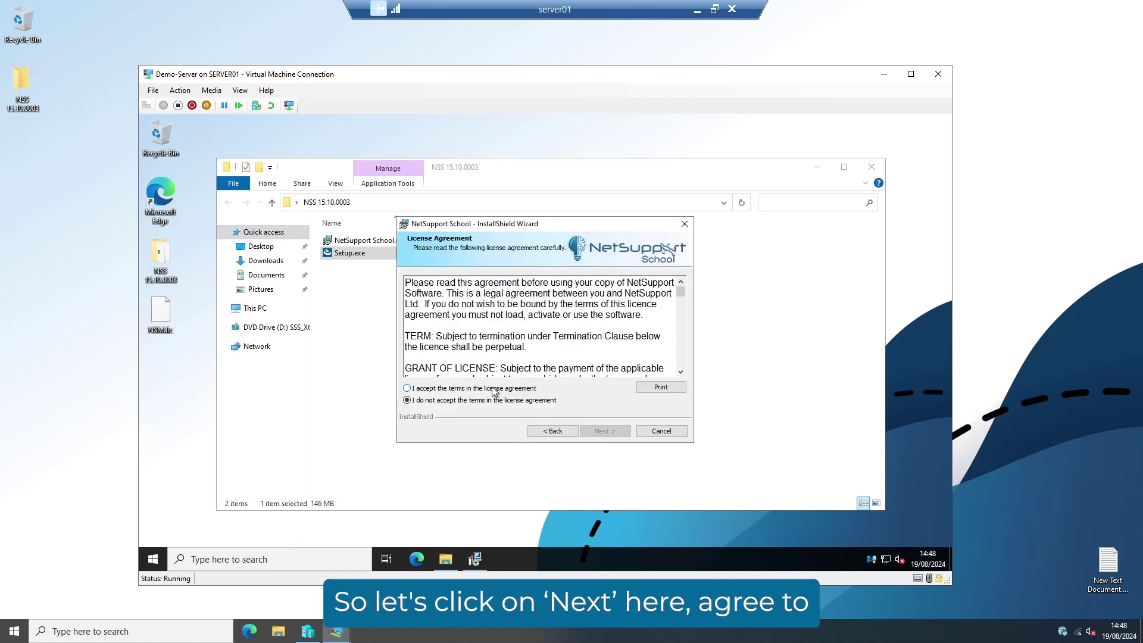
click(603, 433)
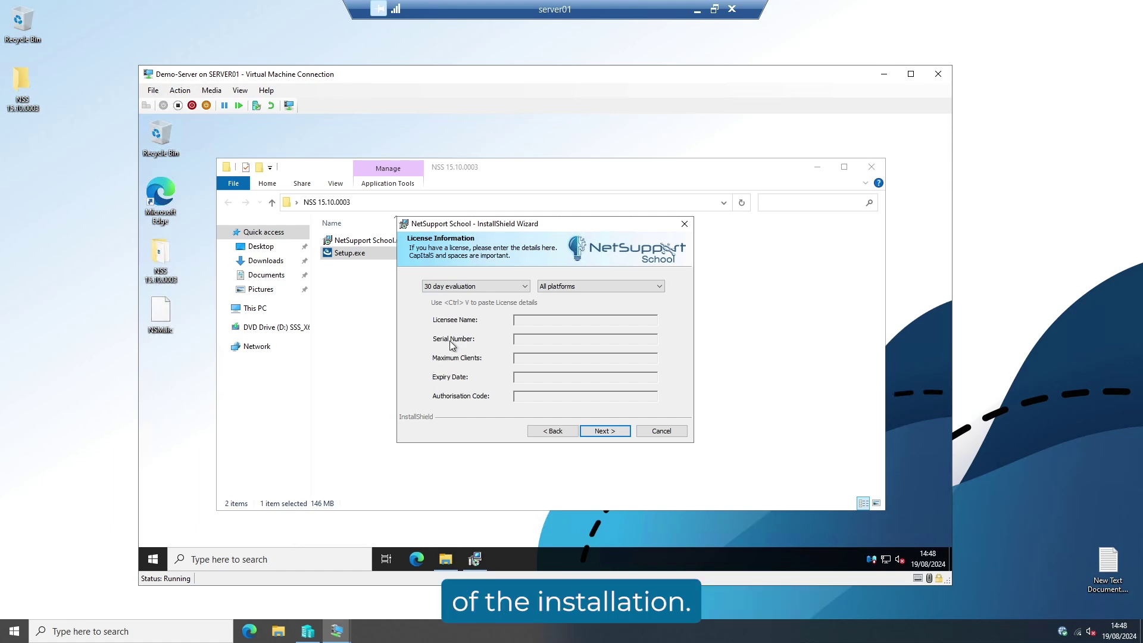
click(490, 290)
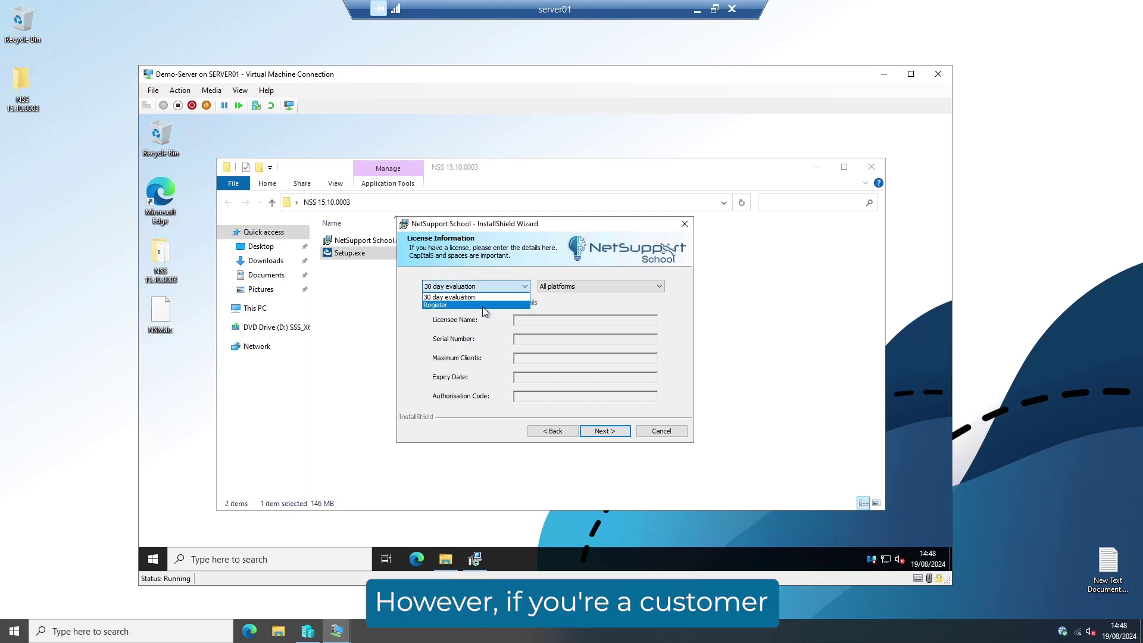
click(481, 305)
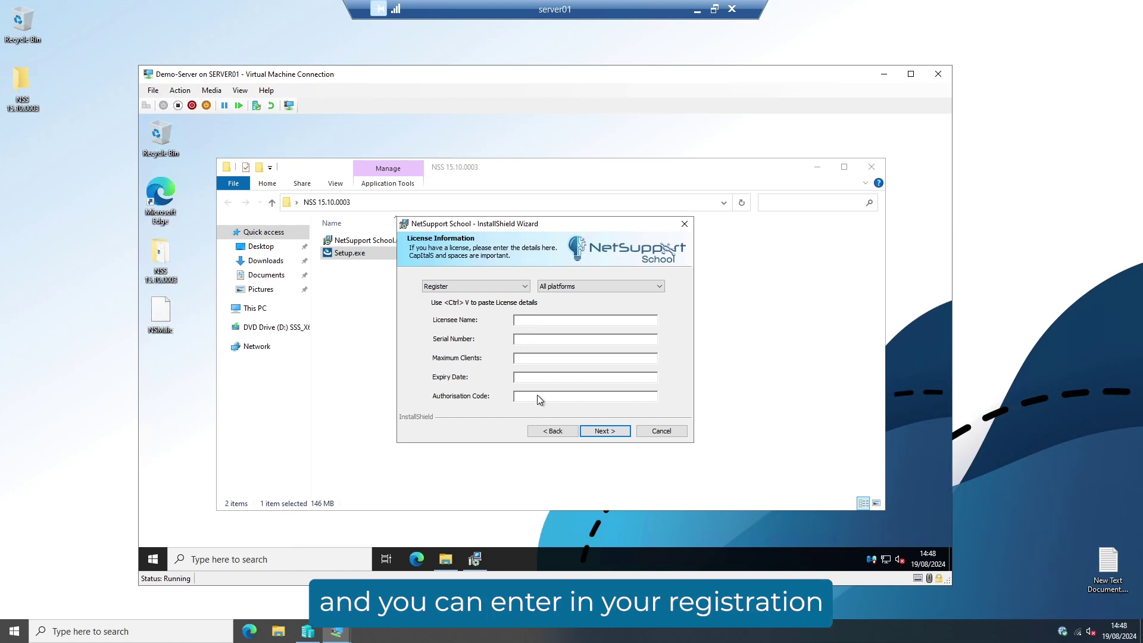
click(675, 435)
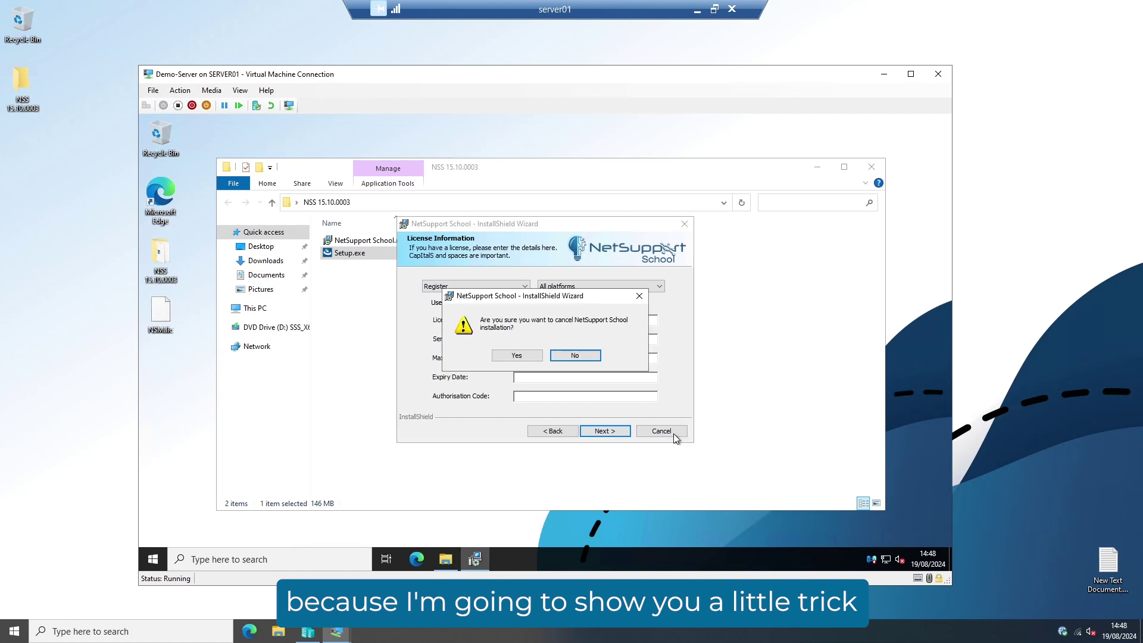
click(520, 355)
click(603, 430)
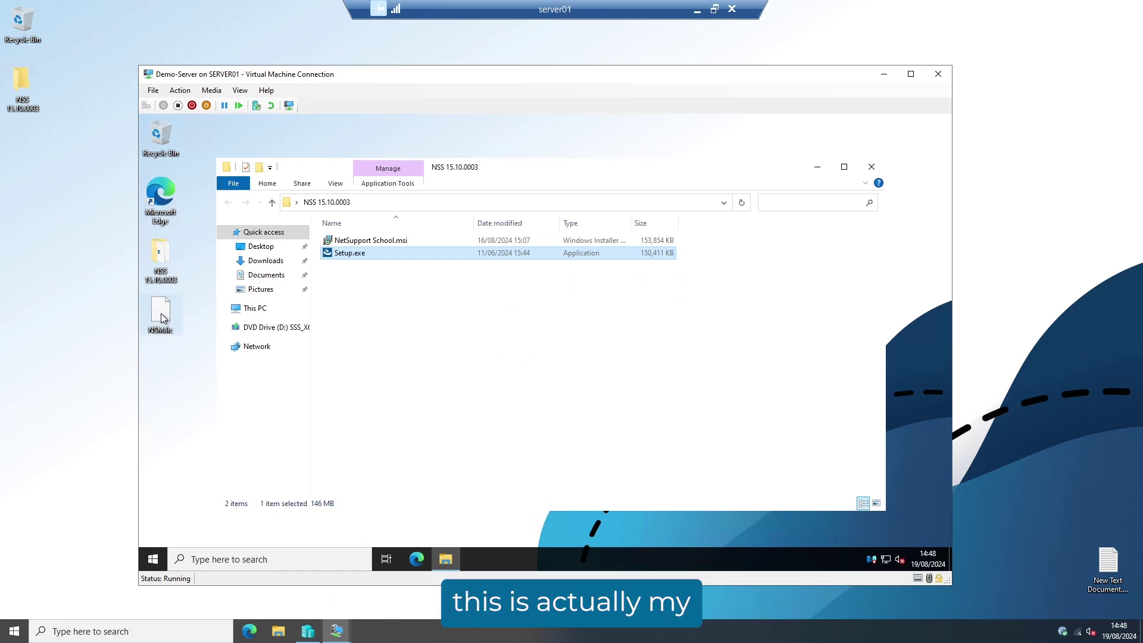
Move the NSM.lic licence file from the desktop into the NSS 15.10.0003 folder and run Setup.exe.
drag(161, 313, 377, 308)
click(383, 350)
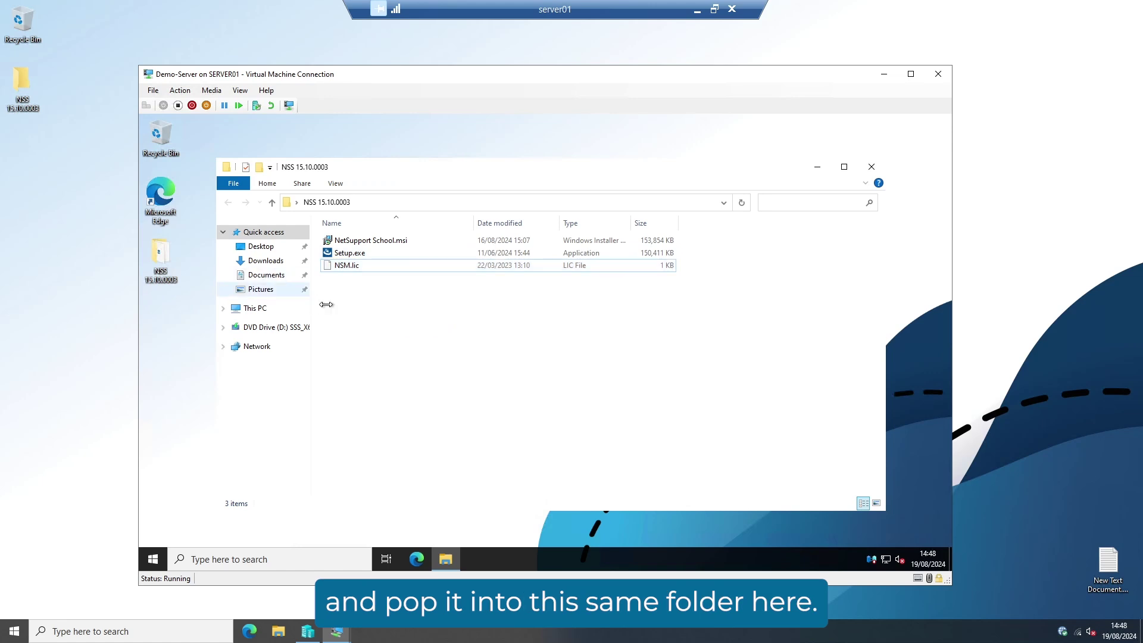
double_click(344, 254)
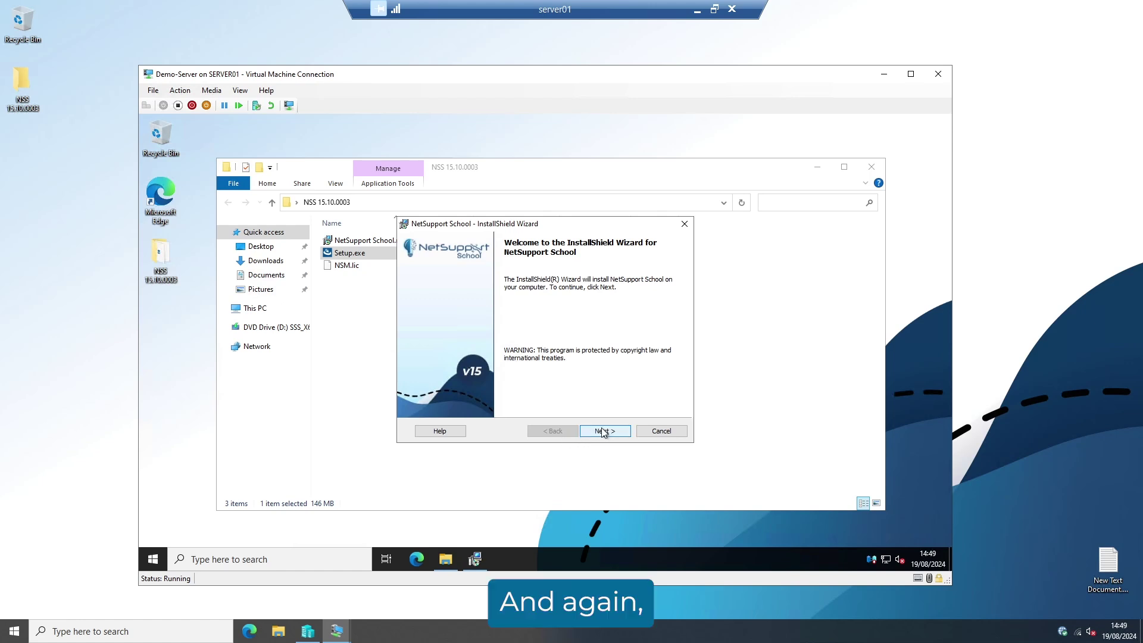
Accept the license agreement and choose the Custom setup type in the NetSupport School installer.
click(600, 431)
click(407, 387)
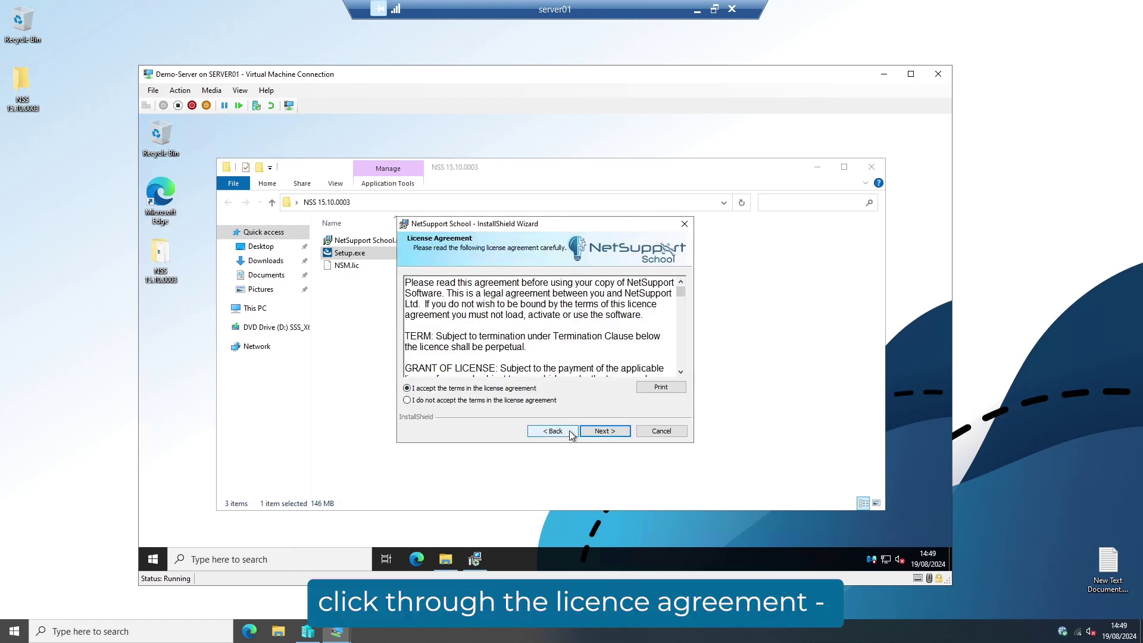
click(598, 432)
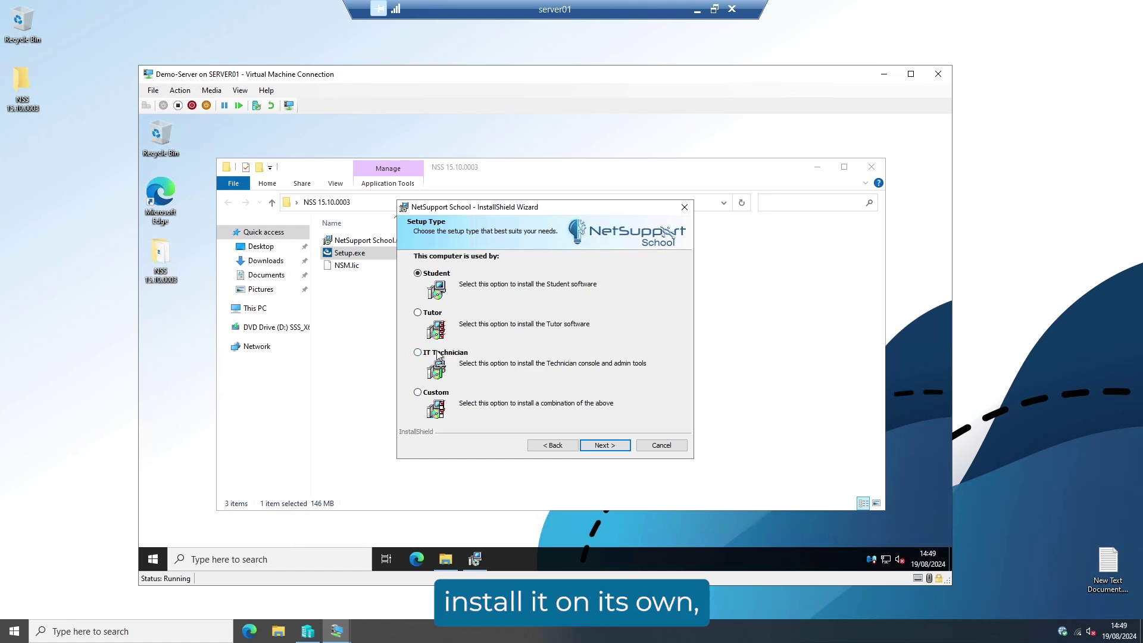
click(418, 392)
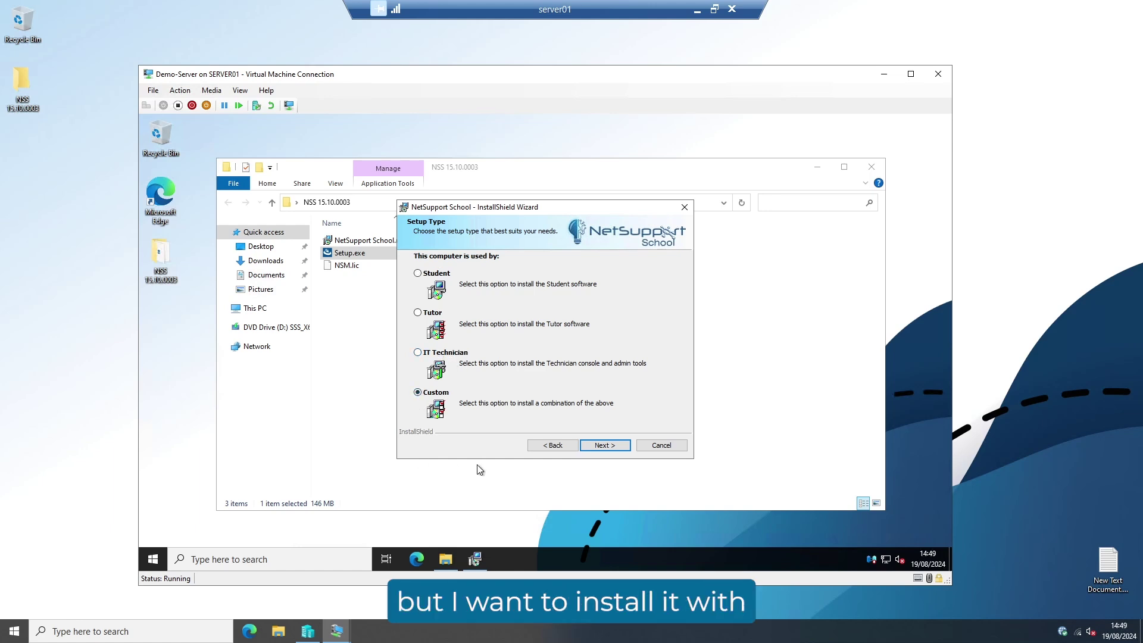
click(596, 447)
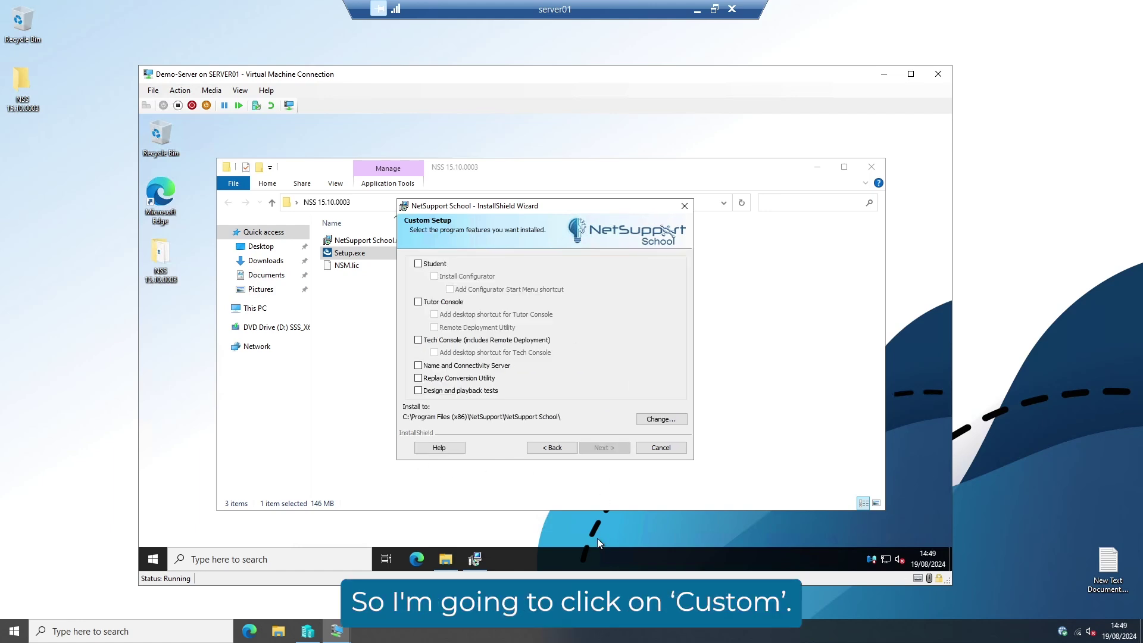
Install the Tech Console with its desktop shortcut plus the Name and Connectivity Server, and finish the wizard.
click(418, 366)
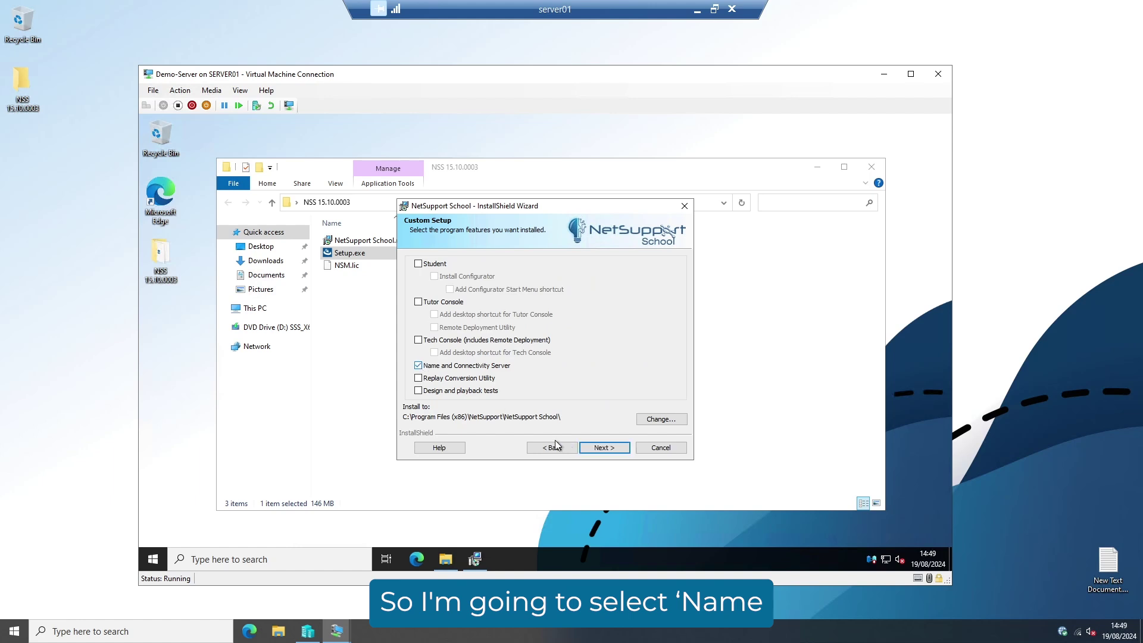
click(419, 339)
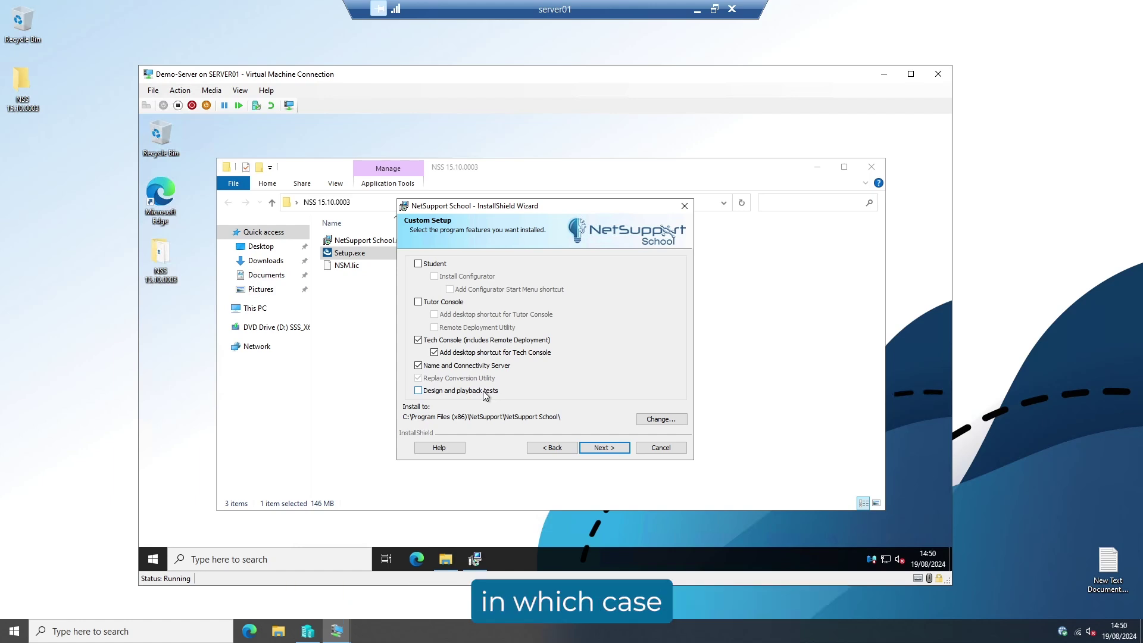
click(418, 365)
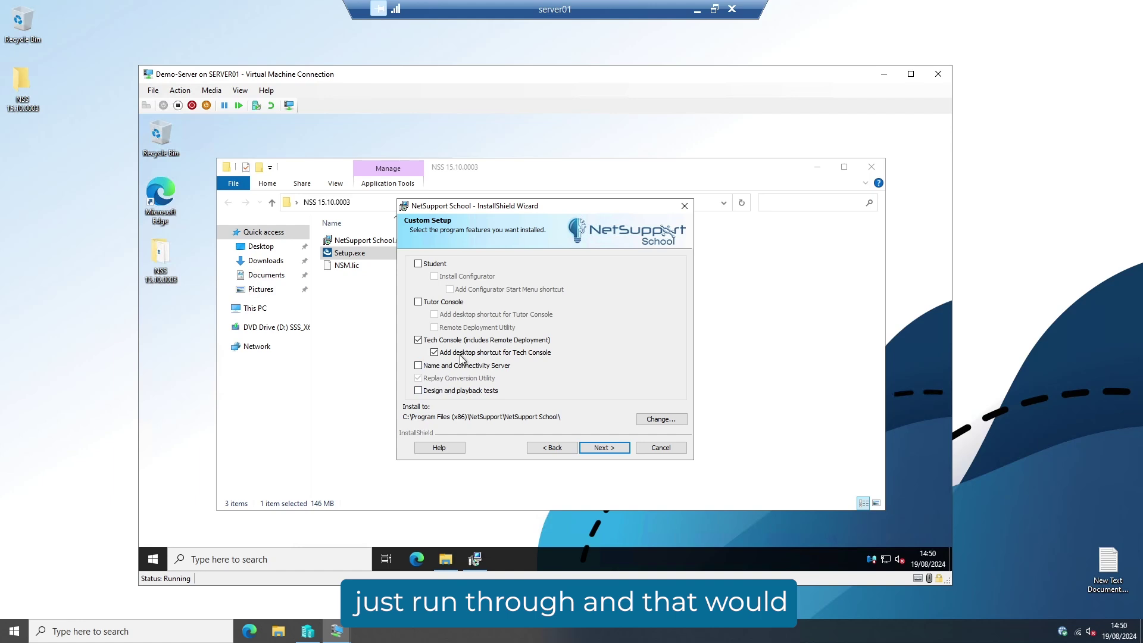
click(418, 367)
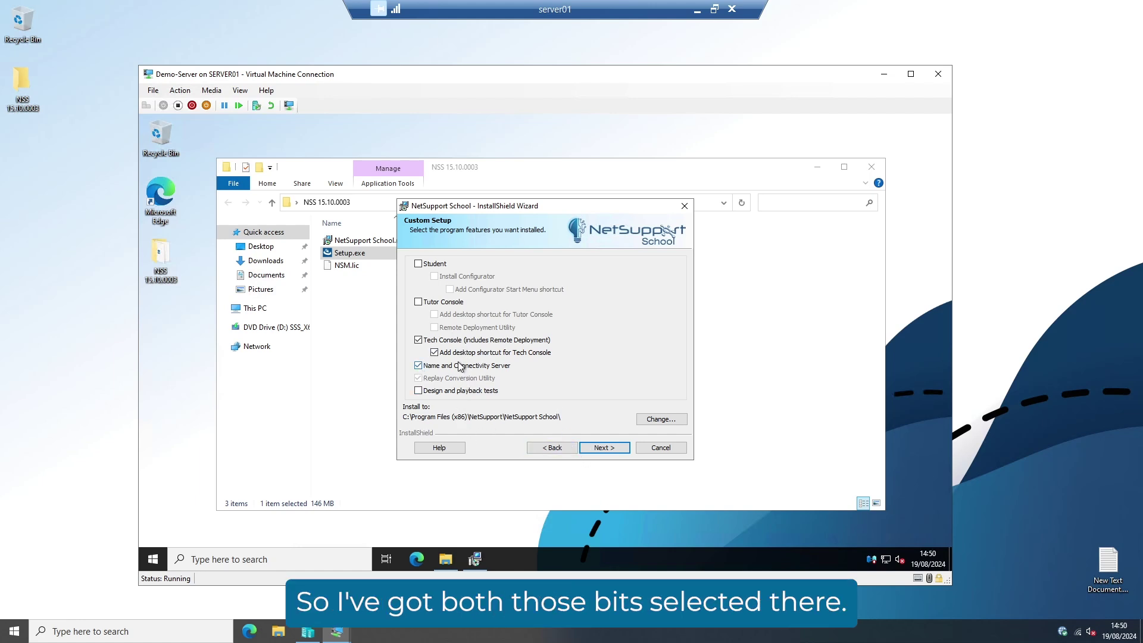
click(596, 450)
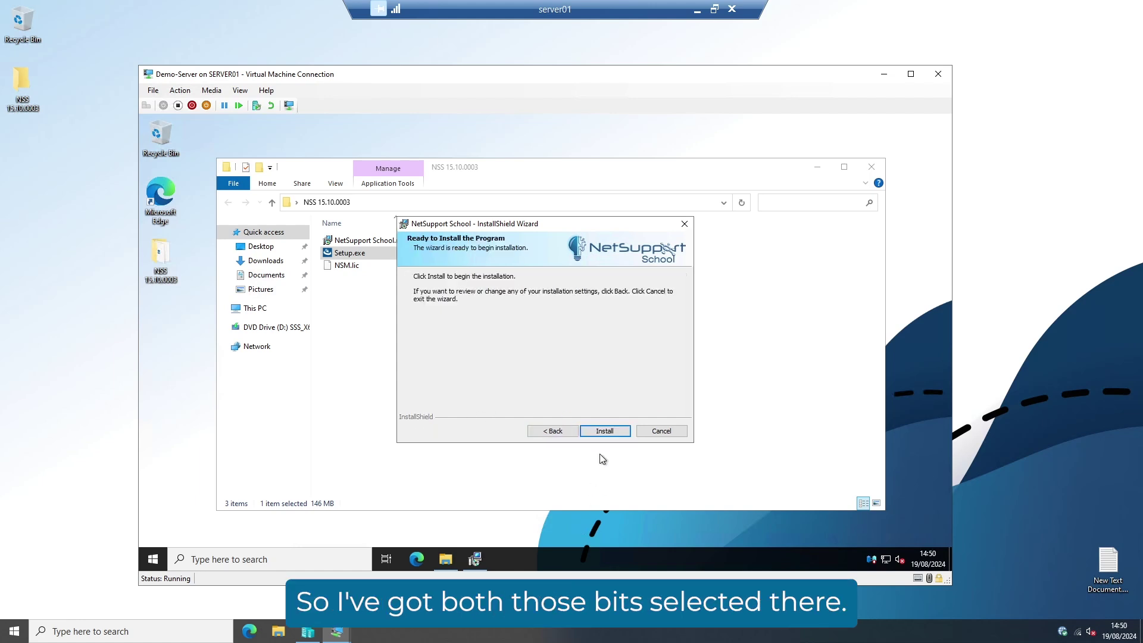
click(602, 432)
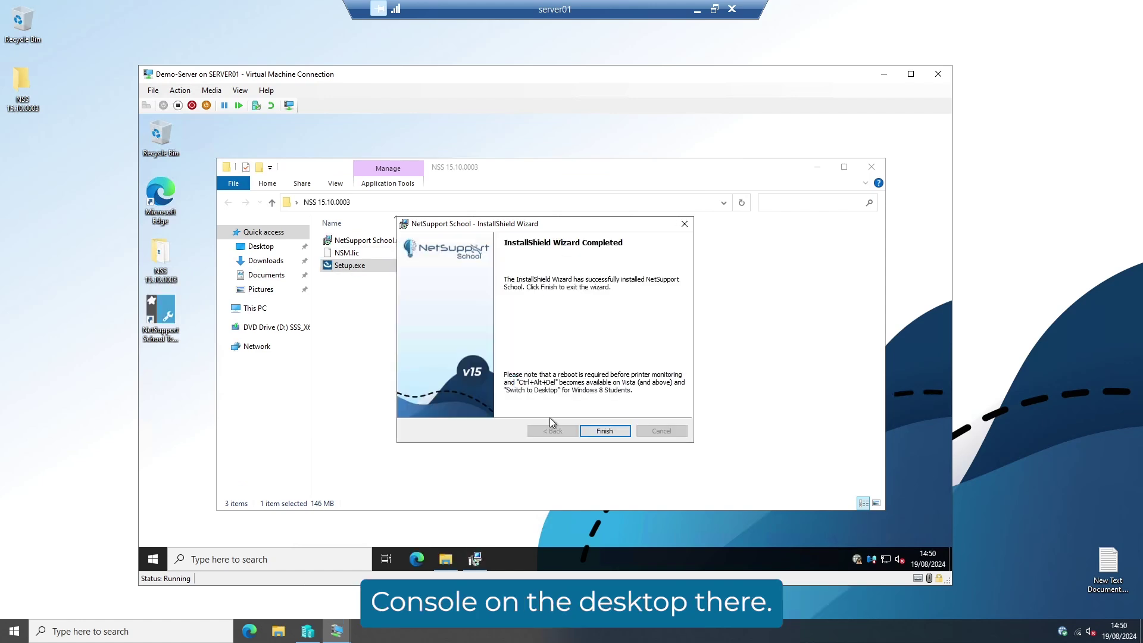
click(597, 433)
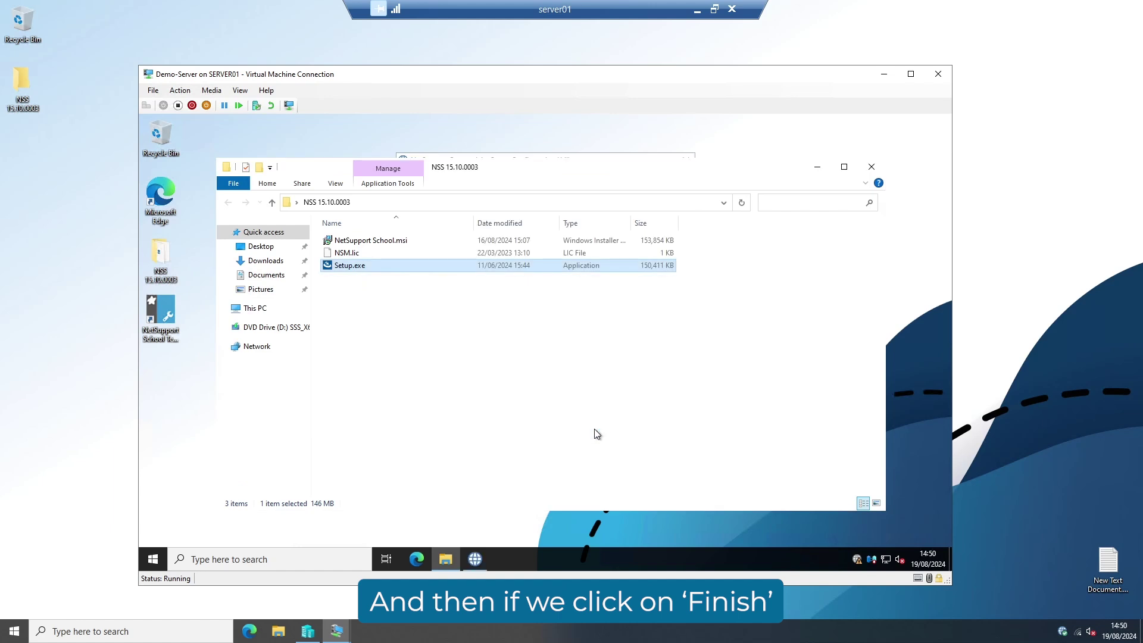
Set the listening port for all IP interfaces to 3085 in the NetSupport Connectivity Server Configuration Utility.
click(480, 559)
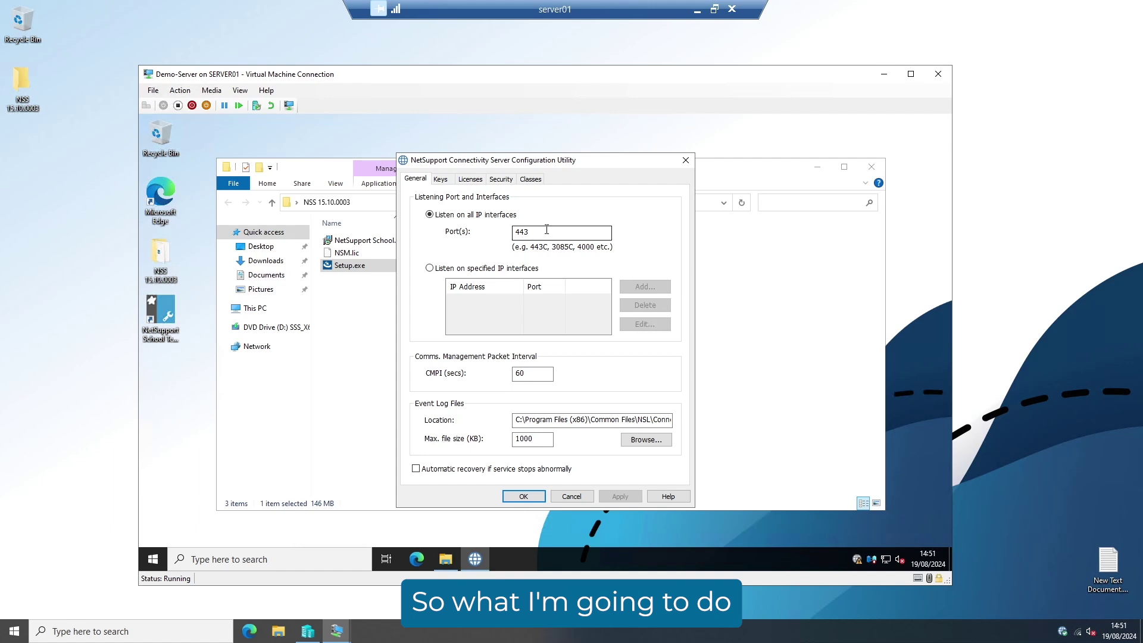
drag(531, 232, 452, 229)
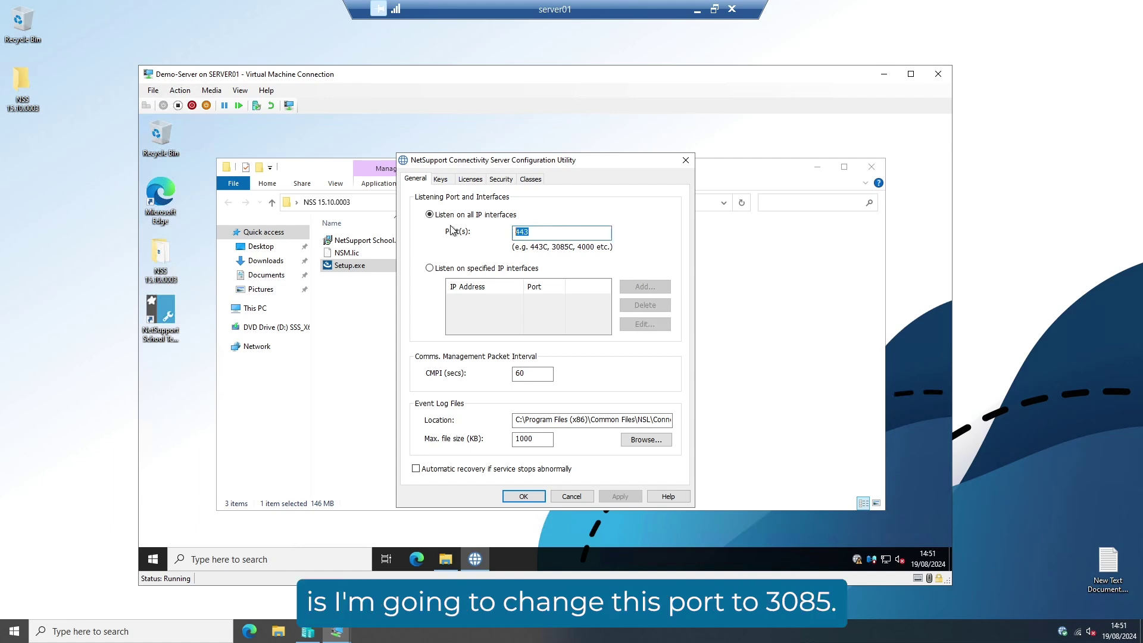
text(3085)
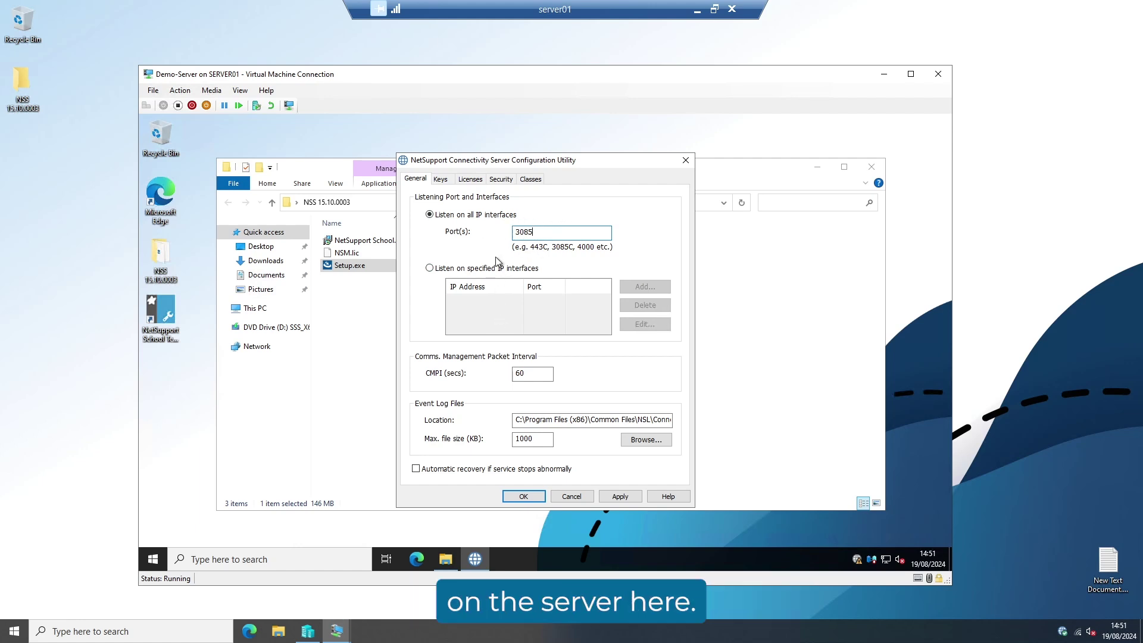
Start a new connectivity server key with the description "NetSupport School Key".
click(440, 179)
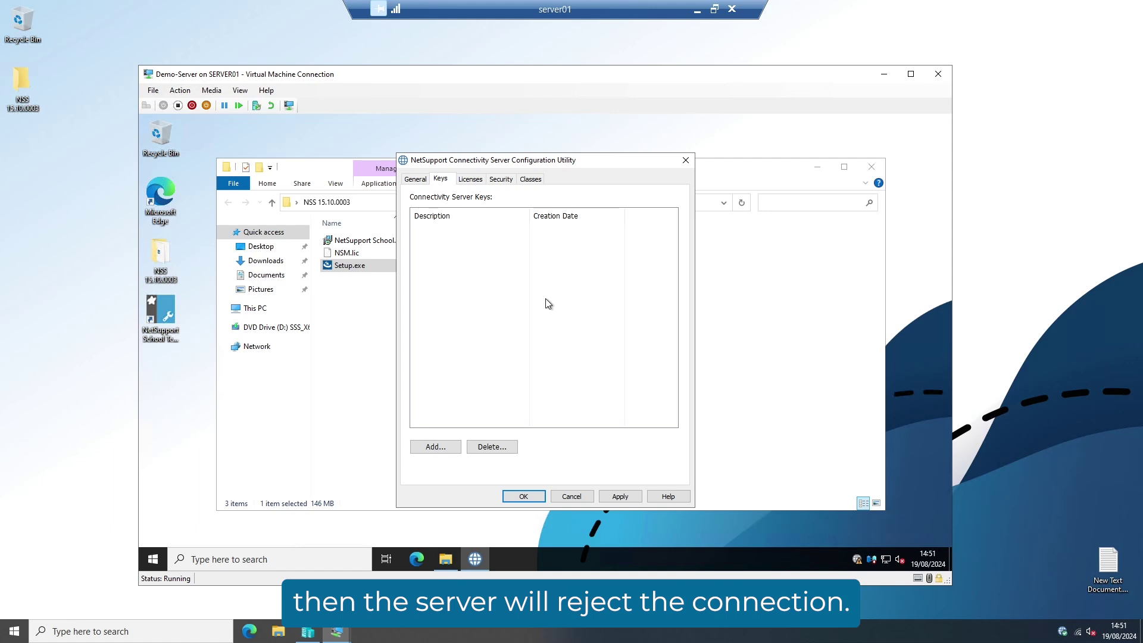
click(444, 450)
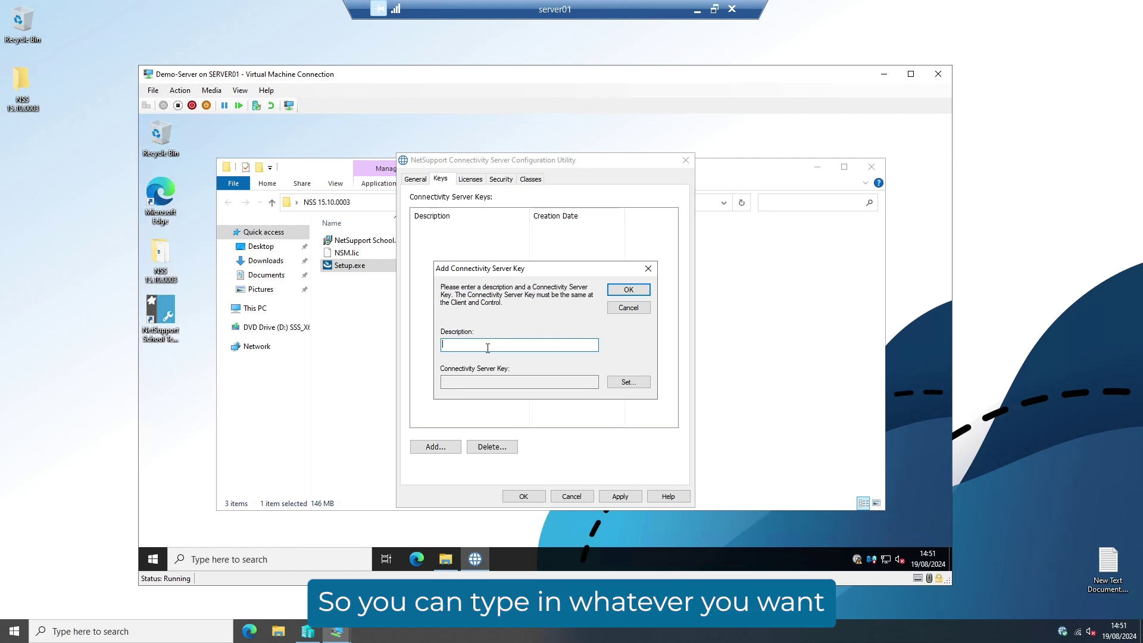
text(Ne)
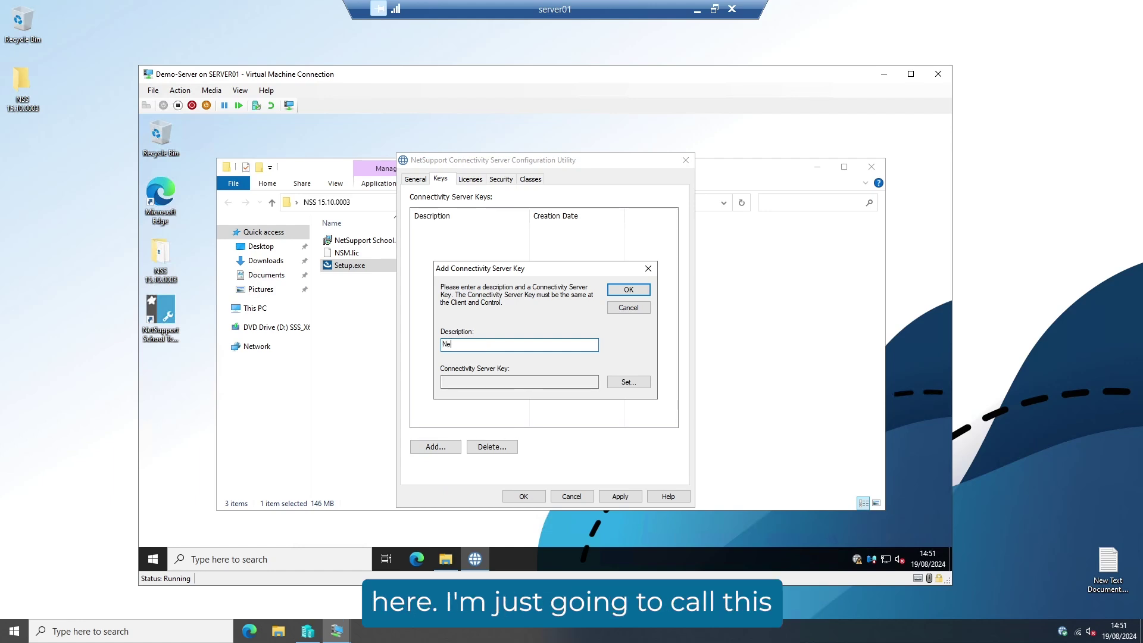
text(tSupport )
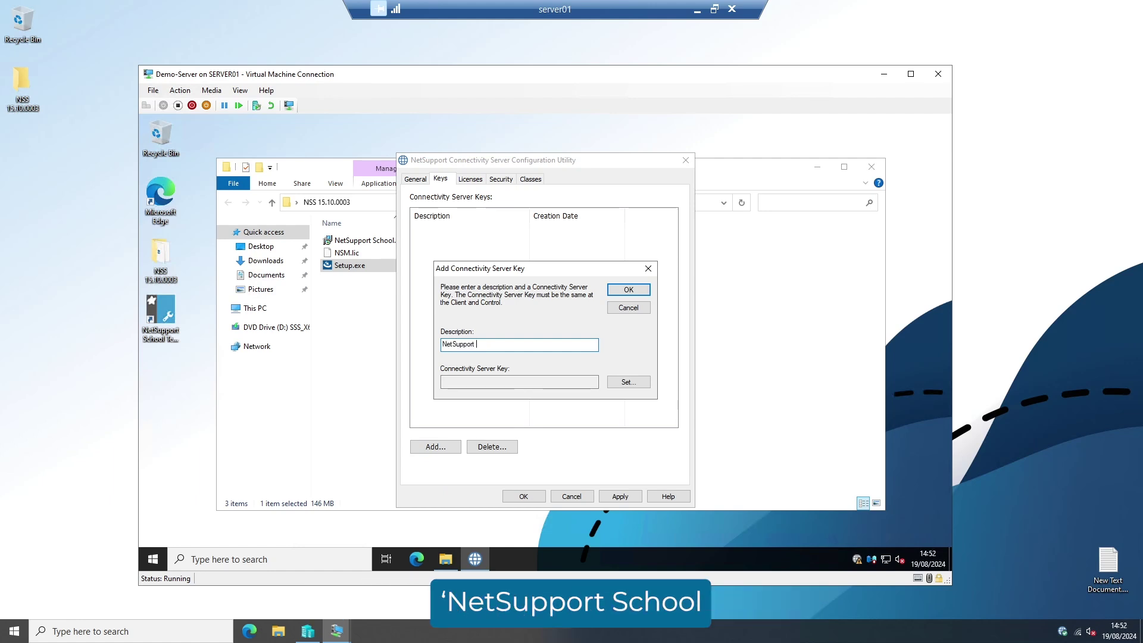
text(School Key)
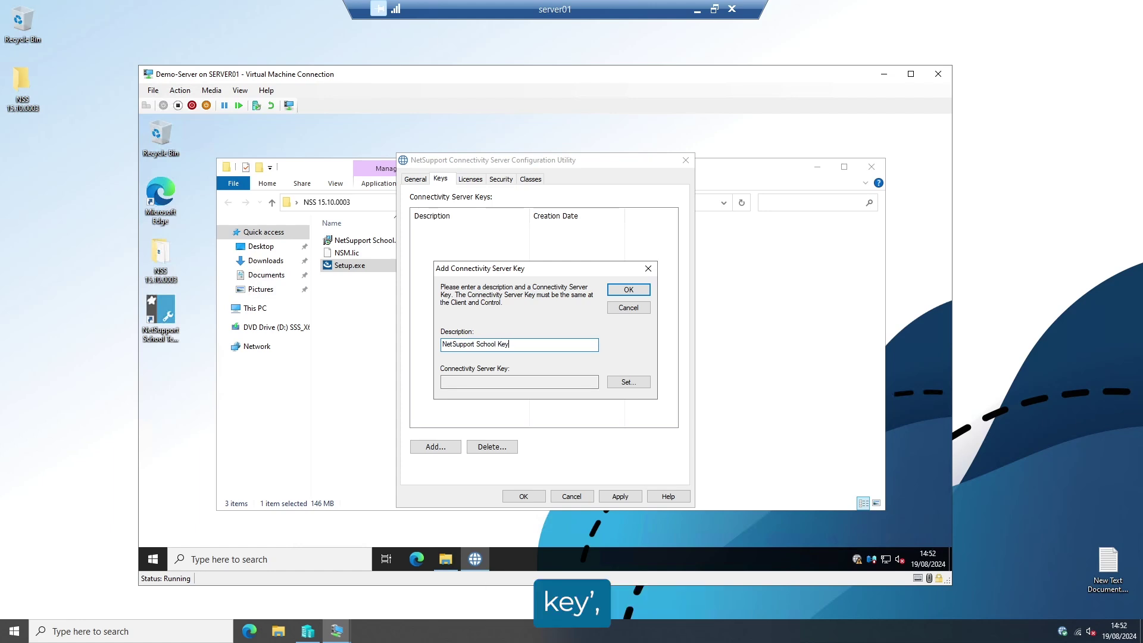
Enter the connectivity server key in both the key and confirmation fields and accept it.
click(616, 382)
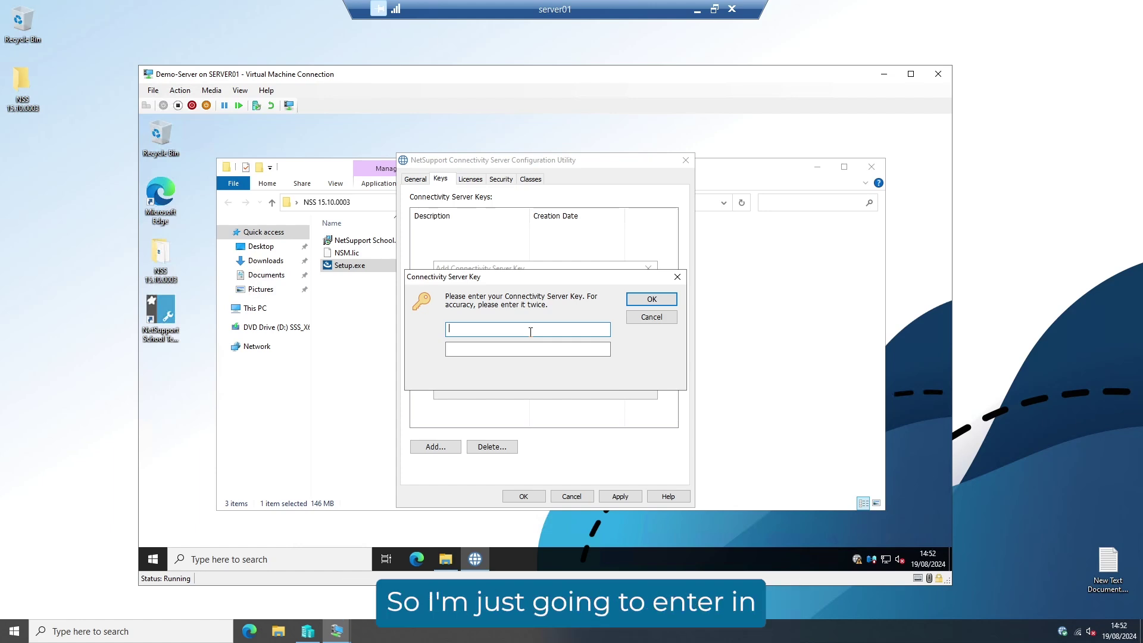
text(••)
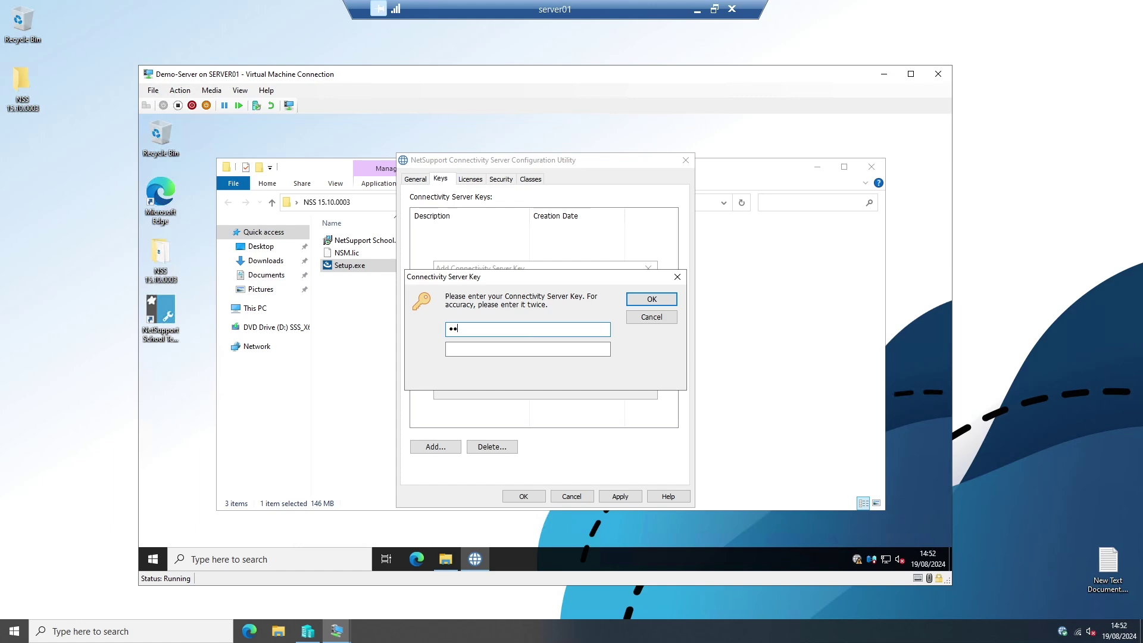
text(••••••)
key(Tab)
text(•)
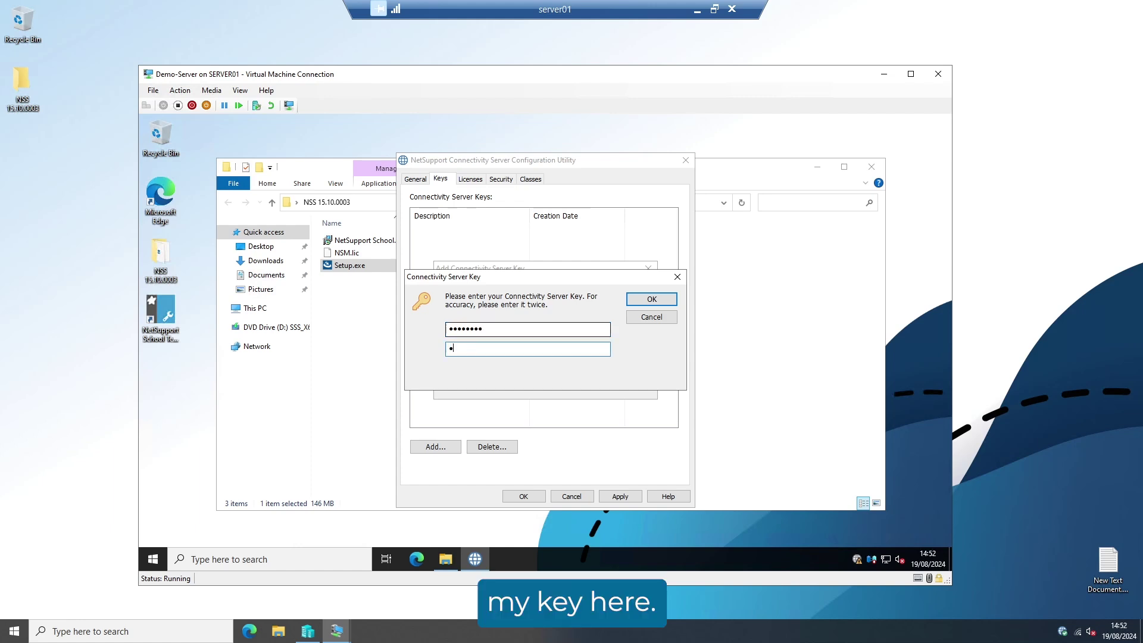
text(•••••••)
click(648, 300)
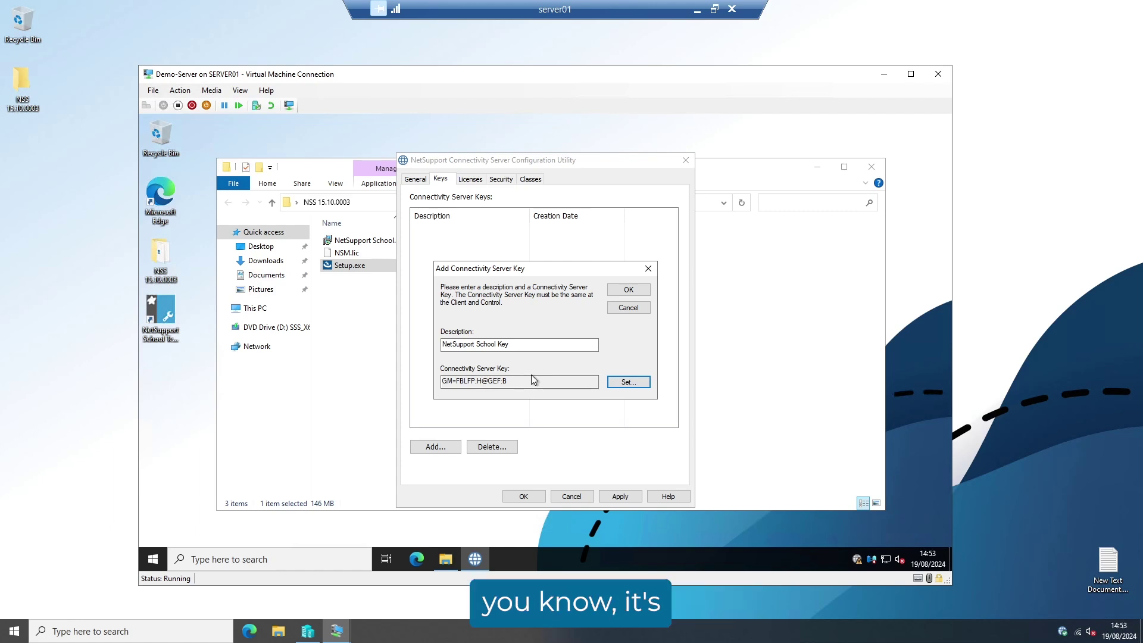
Add the described key to the connectivity server keys, then apply the configuration and close the utility.
click(620, 291)
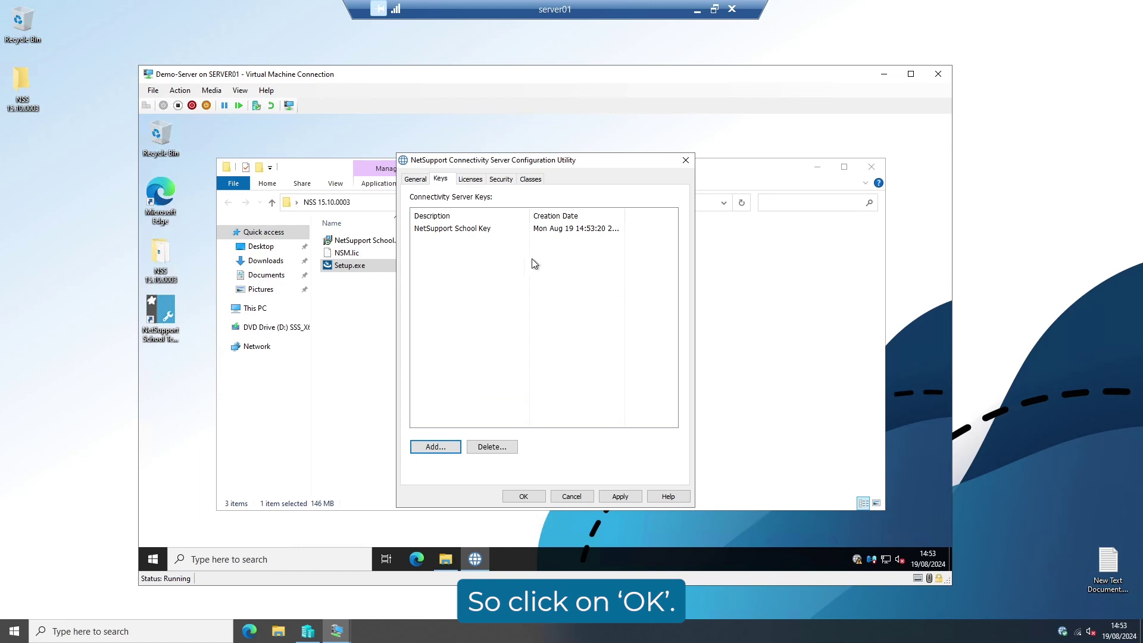
click(620, 496)
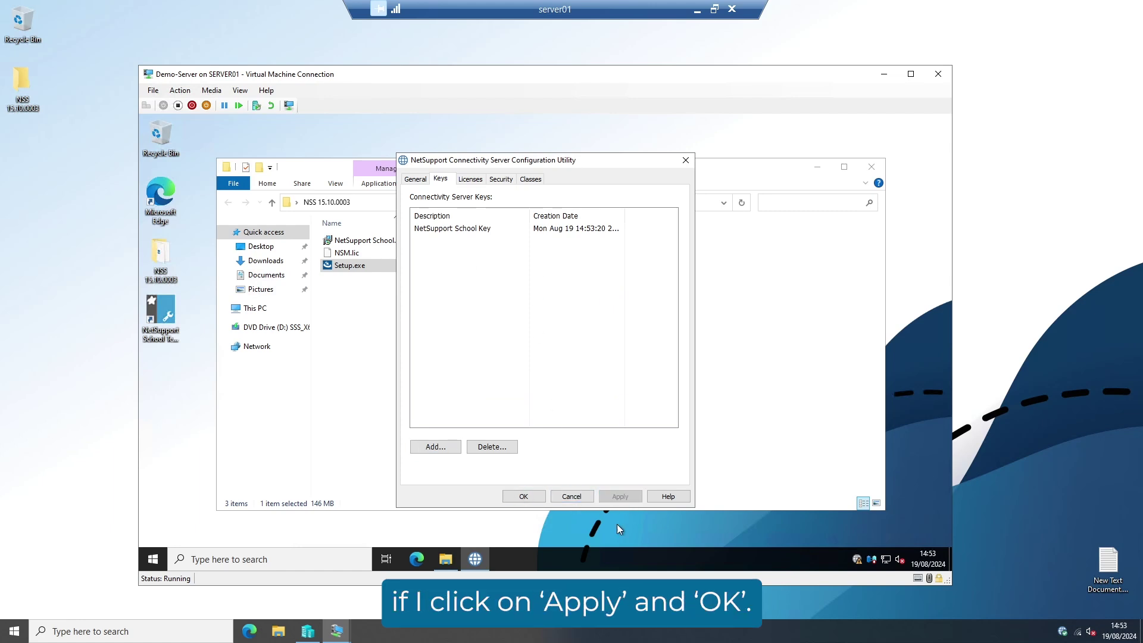
click(523, 496)
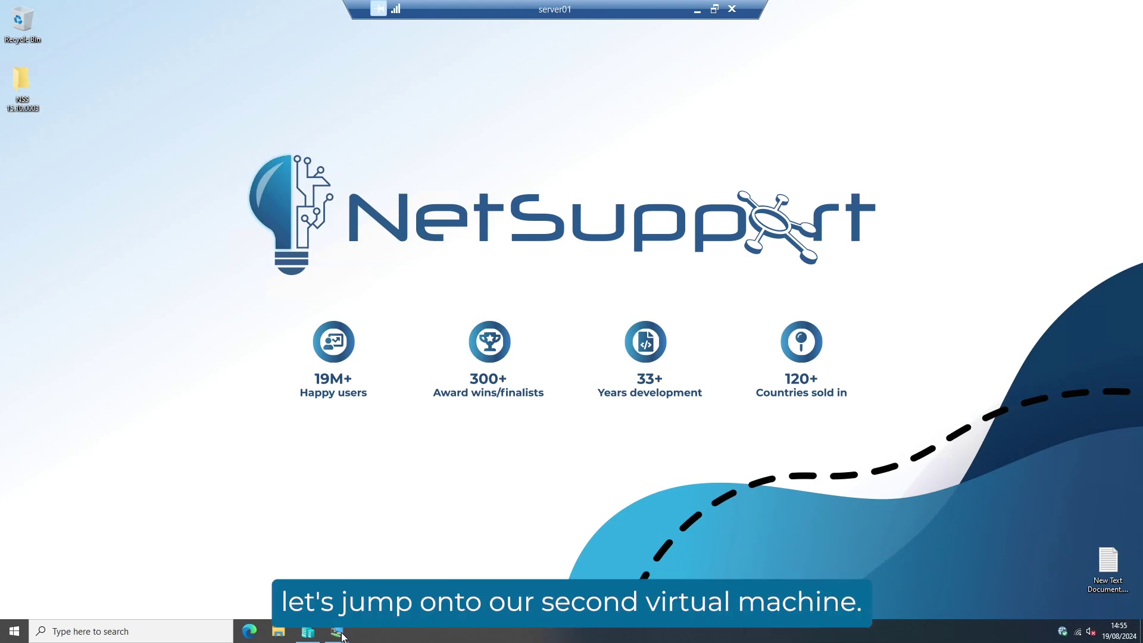
Switch to the S1-VM-01 virtual machine, run Setup.exe from the NSS 15.10.0003 folder, and allow it to make changes.
mouse_move(336, 632)
click(278, 571)
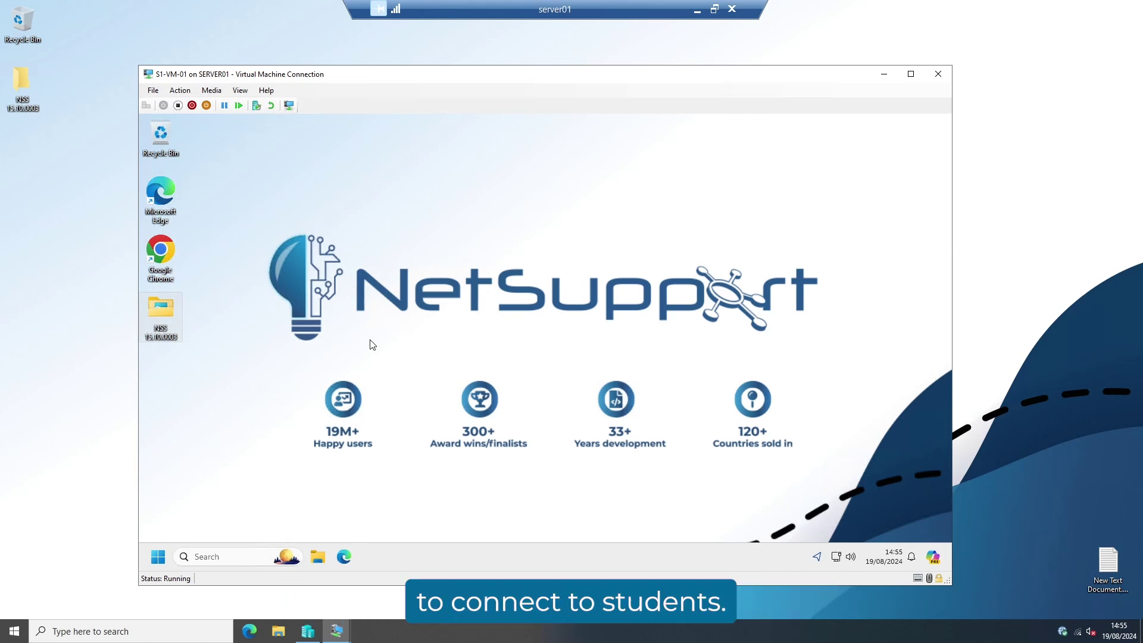
double_click(163, 329)
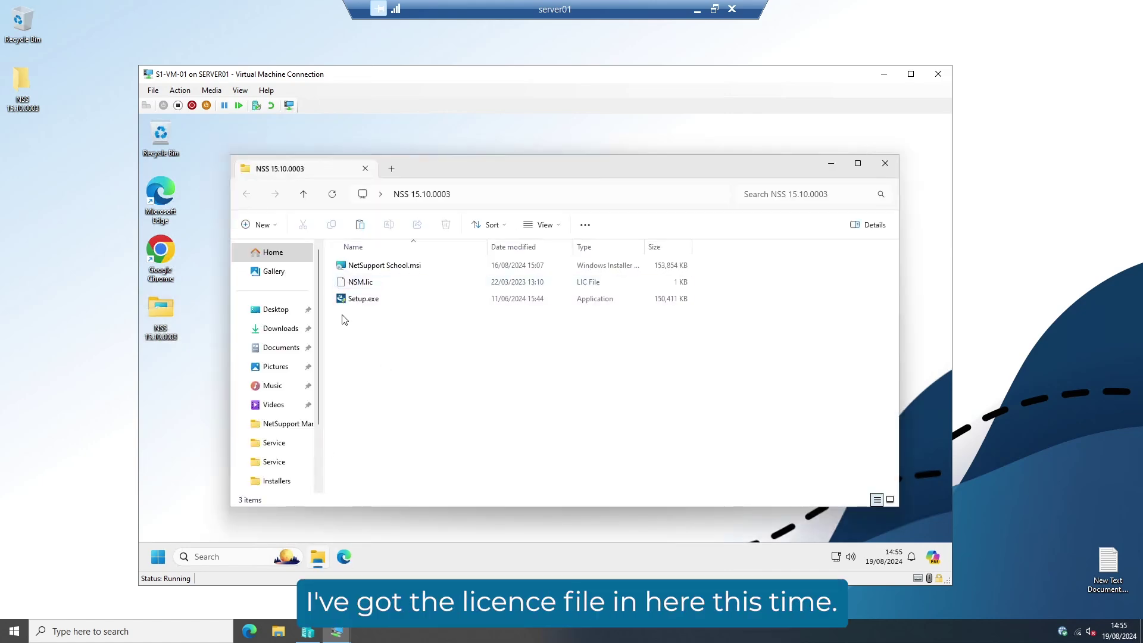
double_click(362, 299)
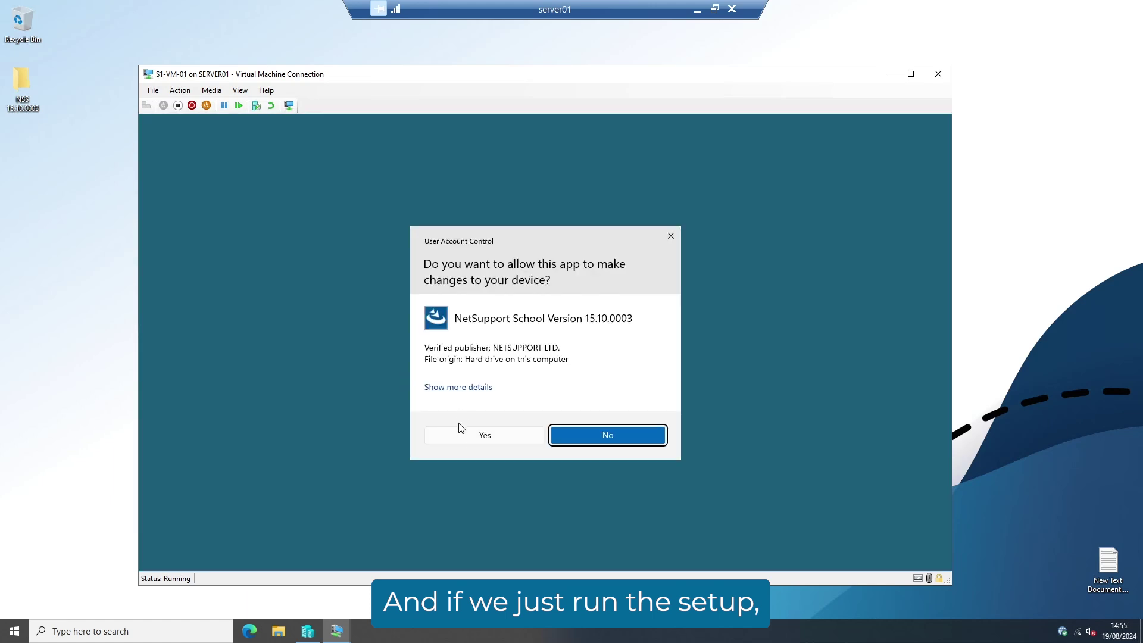
click(463, 440)
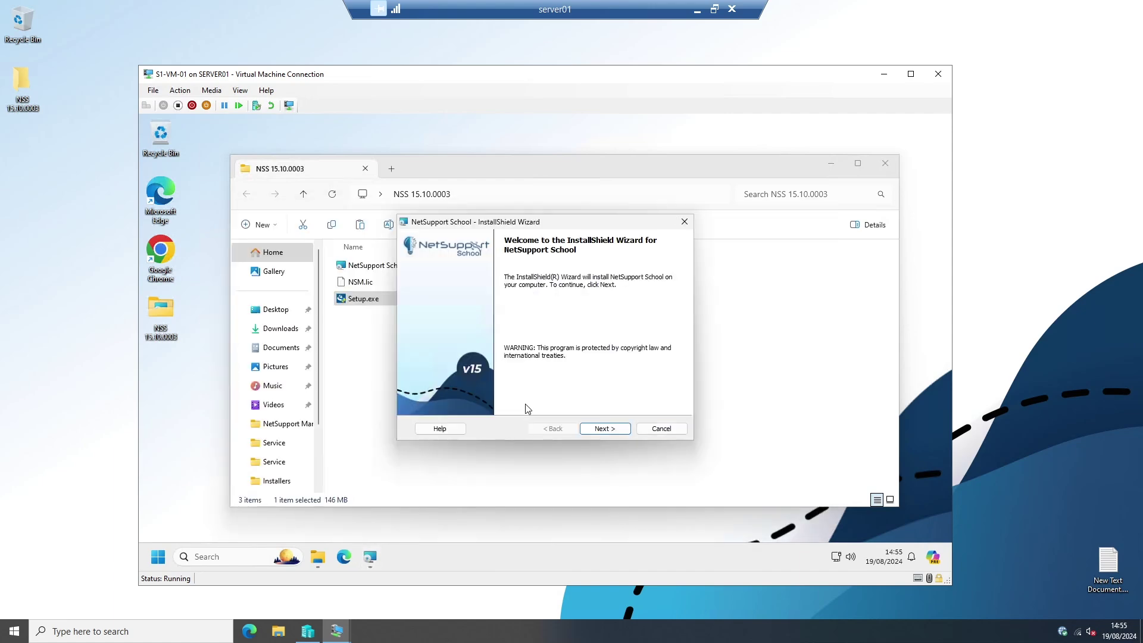
Accept the license agreement and choose the Tutor setup type in the installer on S1-VM-01.
click(605, 429)
click(474, 386)
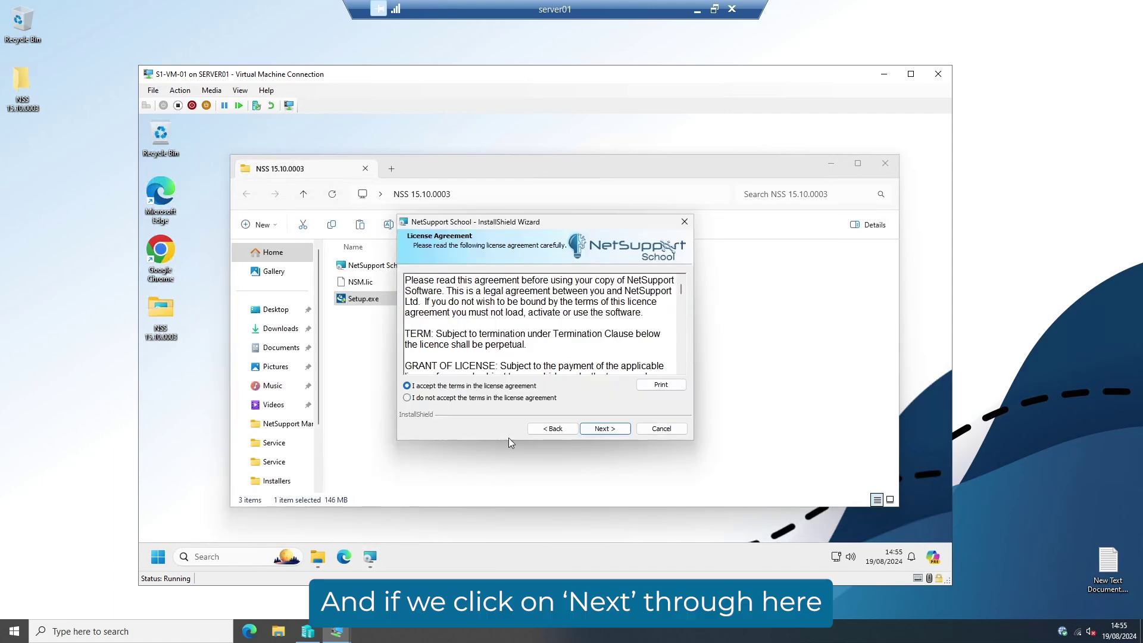
click(605, 428)
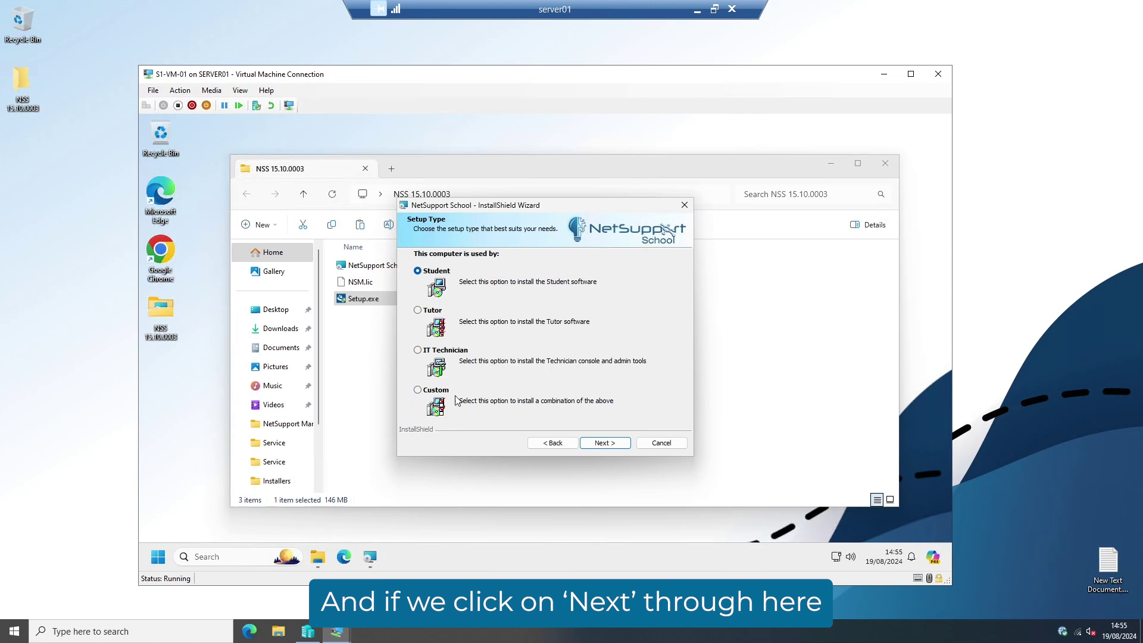
click(420, 311)
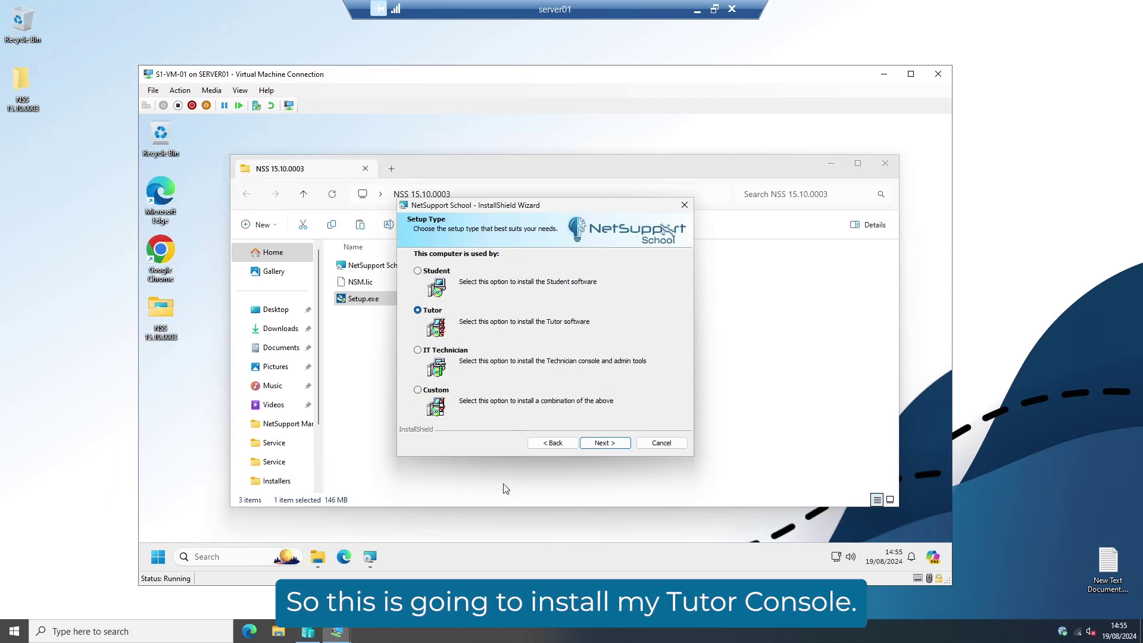
click(602, 444)
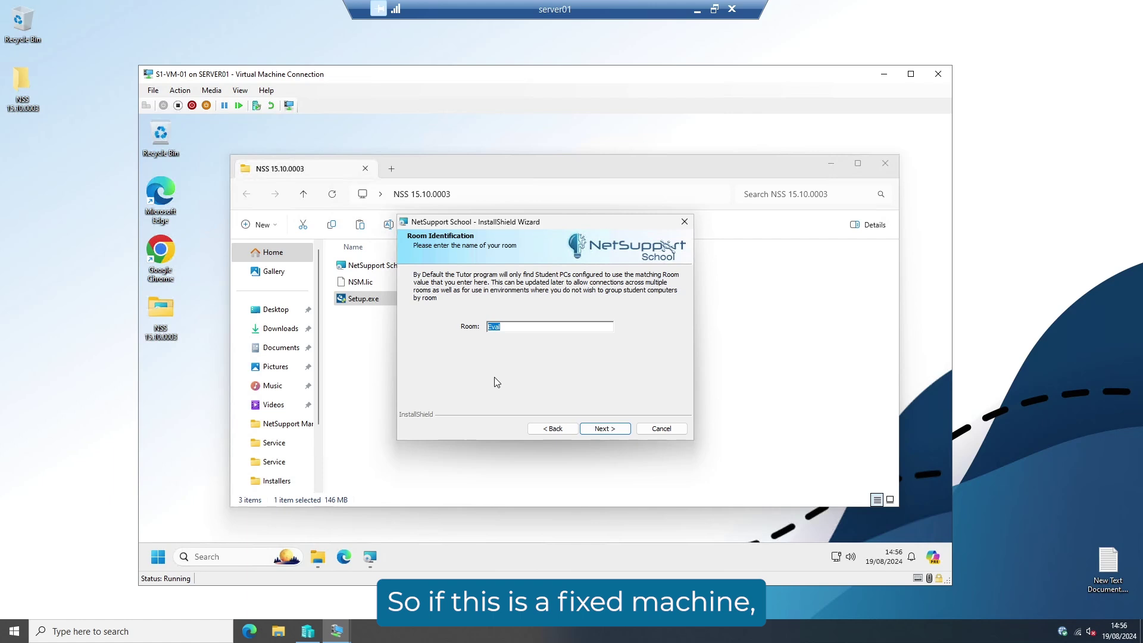
Set the tutor machine's room to "Room 1" and proceed with the Tutor installation.
key(BackSpace)
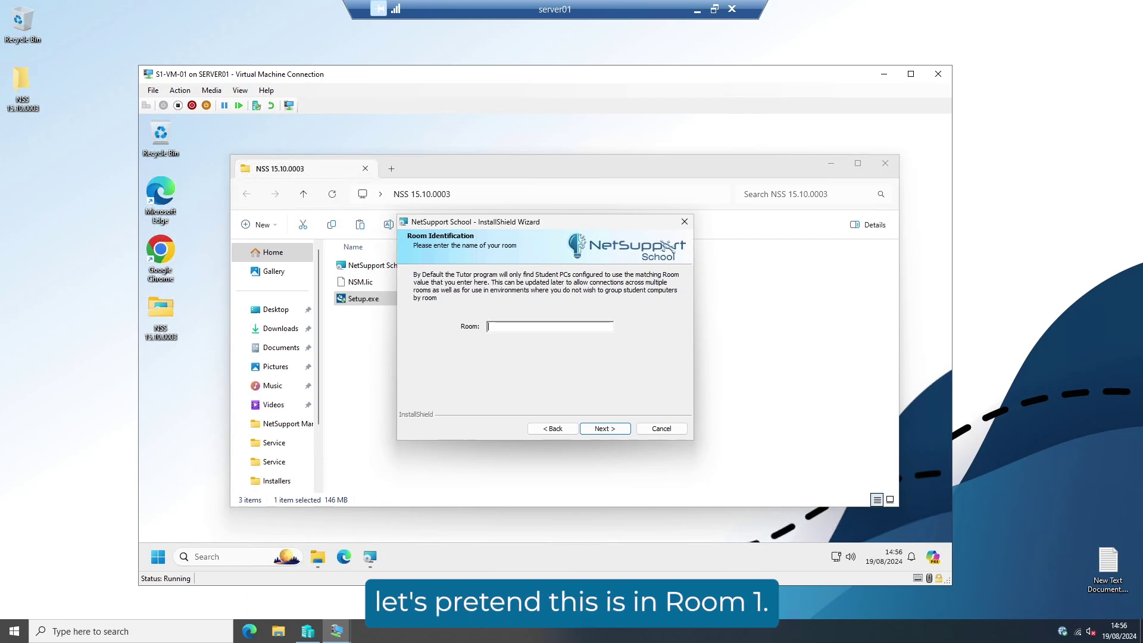
text(Room )
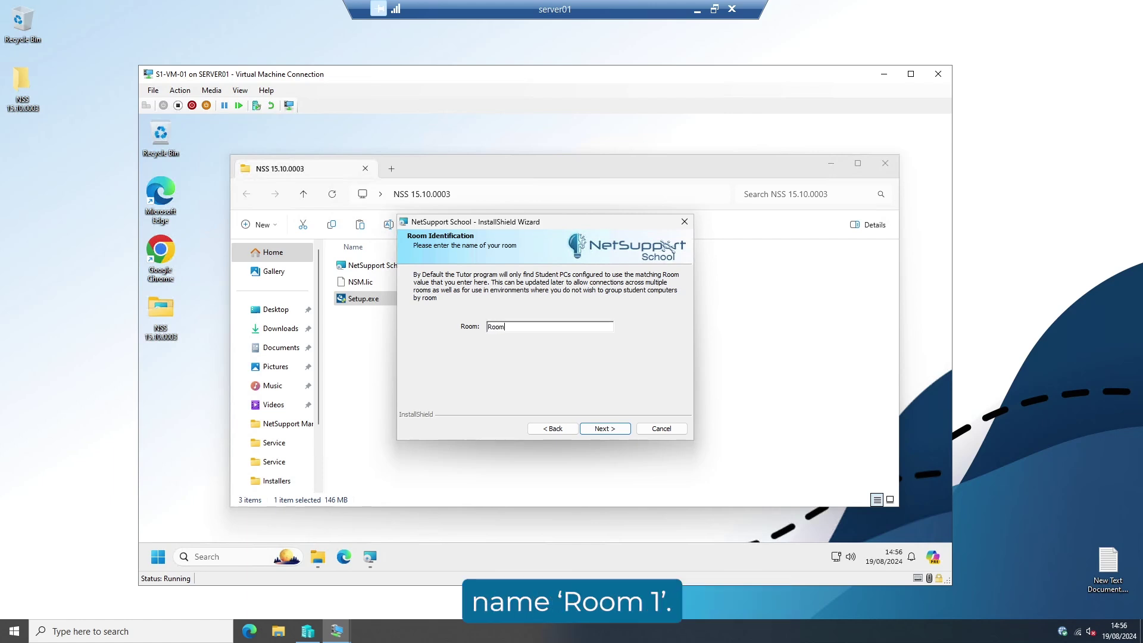
text(1)
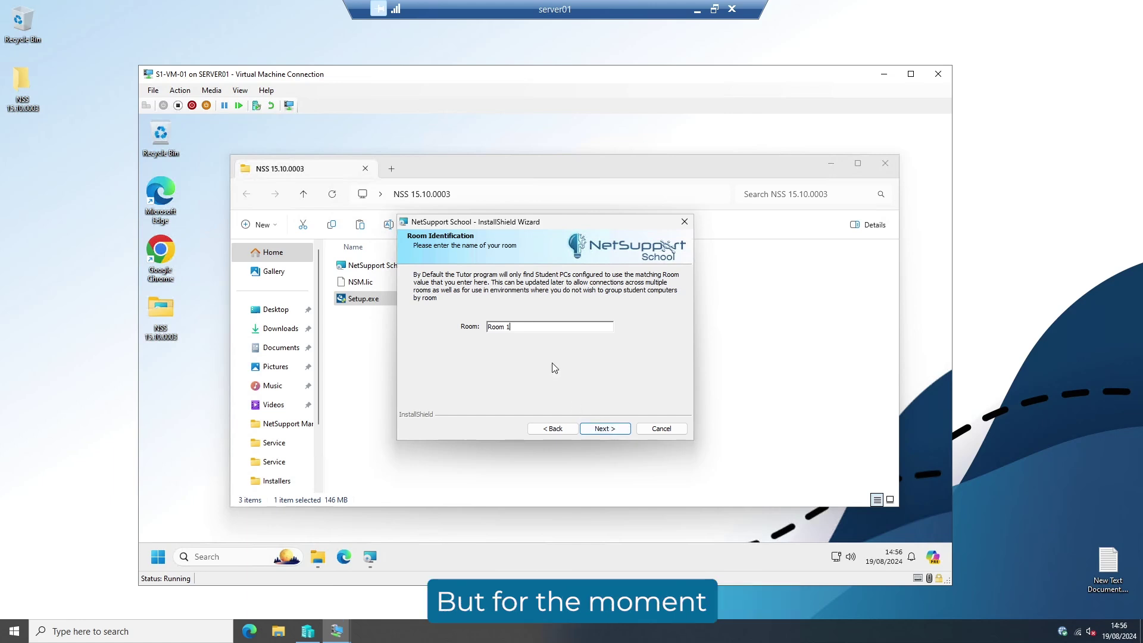
click(605, 429)
click(605, 428)
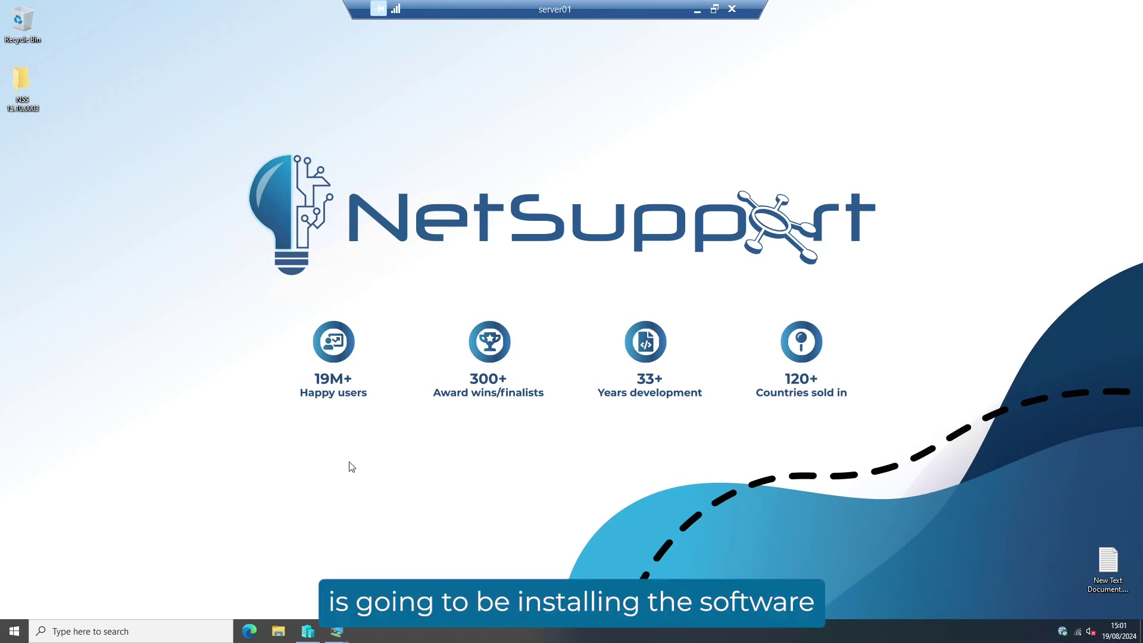
Switch to the S1-VM-02 virtual machine, run Setup from the NSS 15.10.0003 folder, and allow it to make changes.
mouse_move(333, 635)
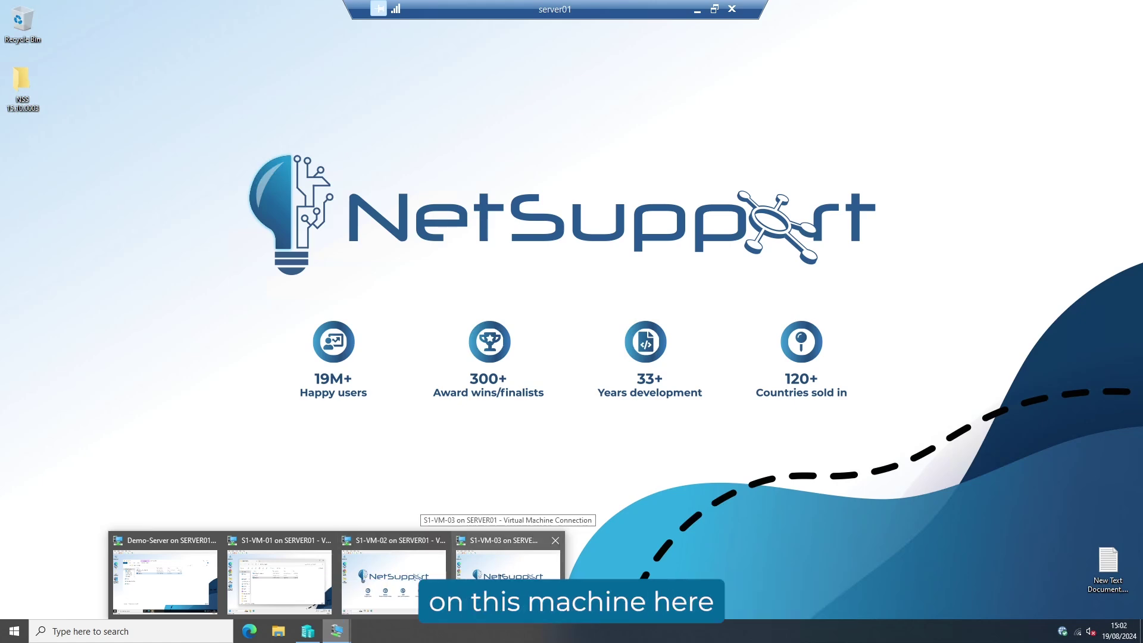
click(387, 586)
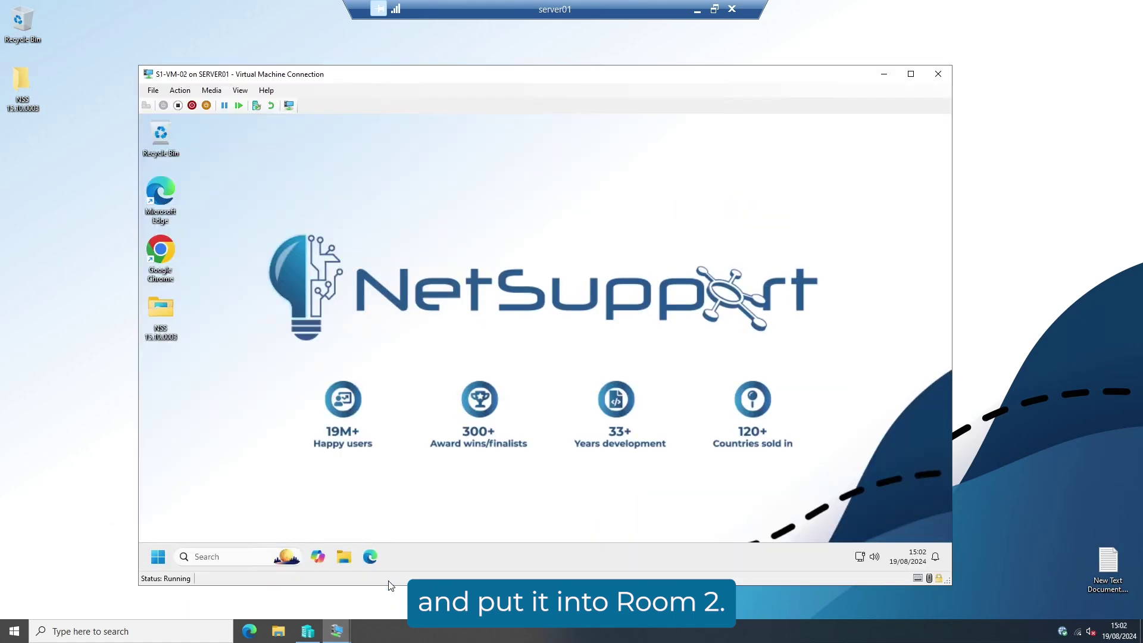
double_click(161, 321)
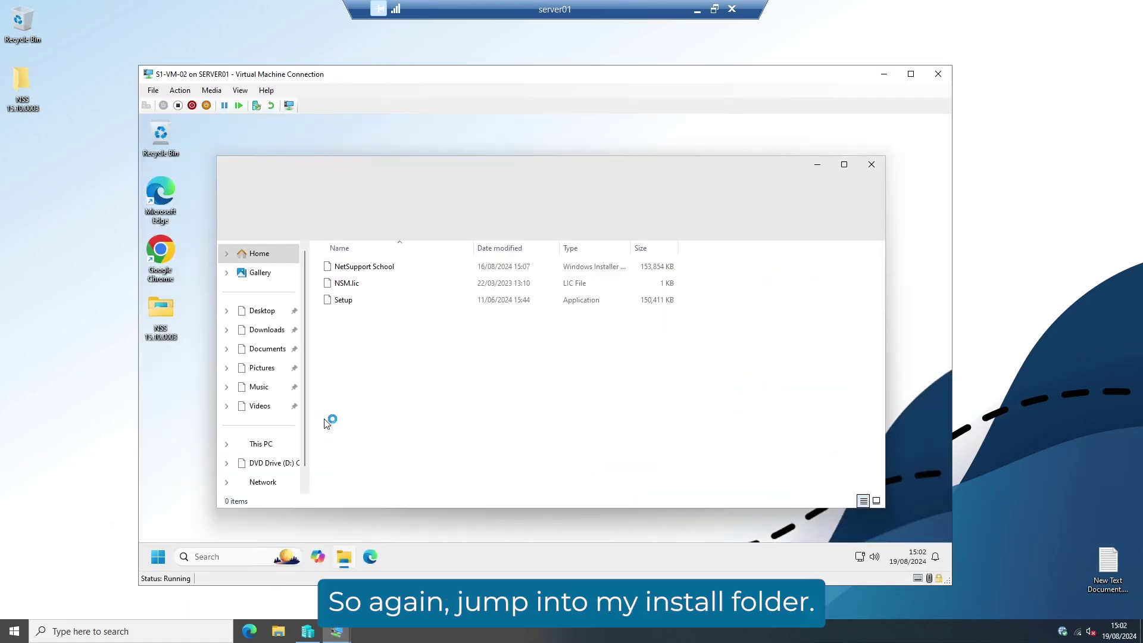
click(345, 300)
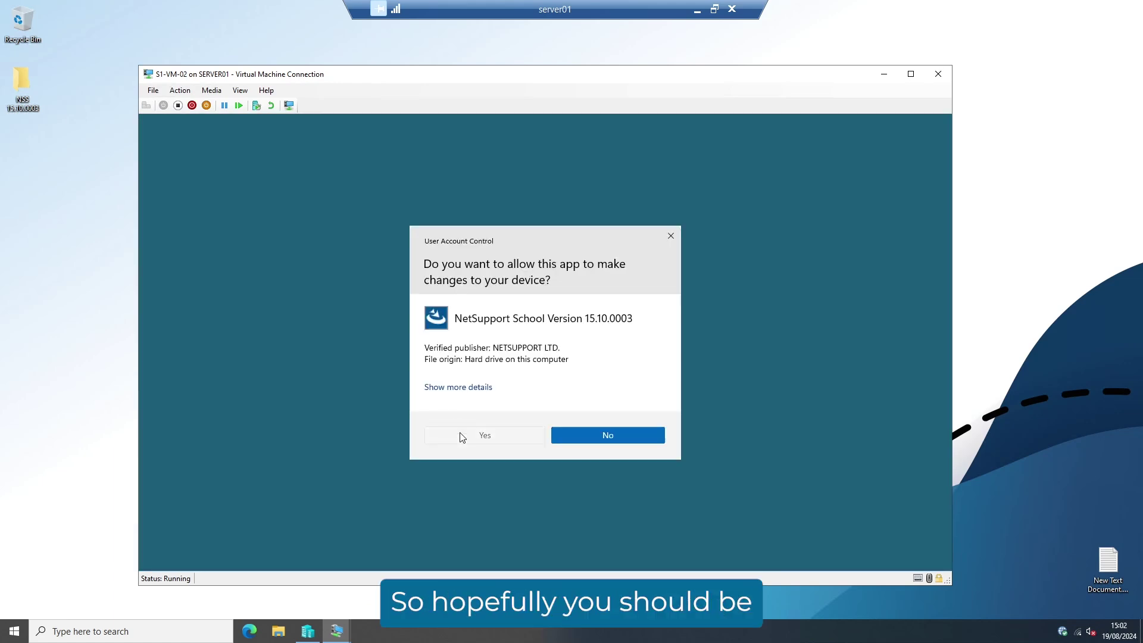
click(462, 437)
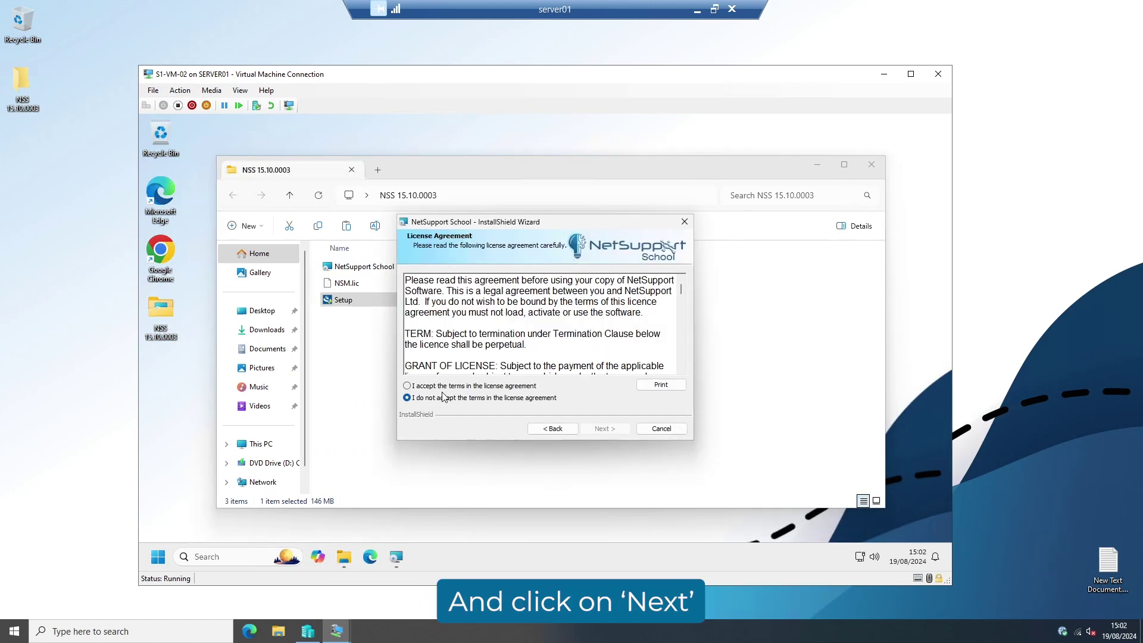
Accept the license agreement and continue with the Student setup type in the installer on S1-VM-02.
click(445, 387)
click(607, 428)
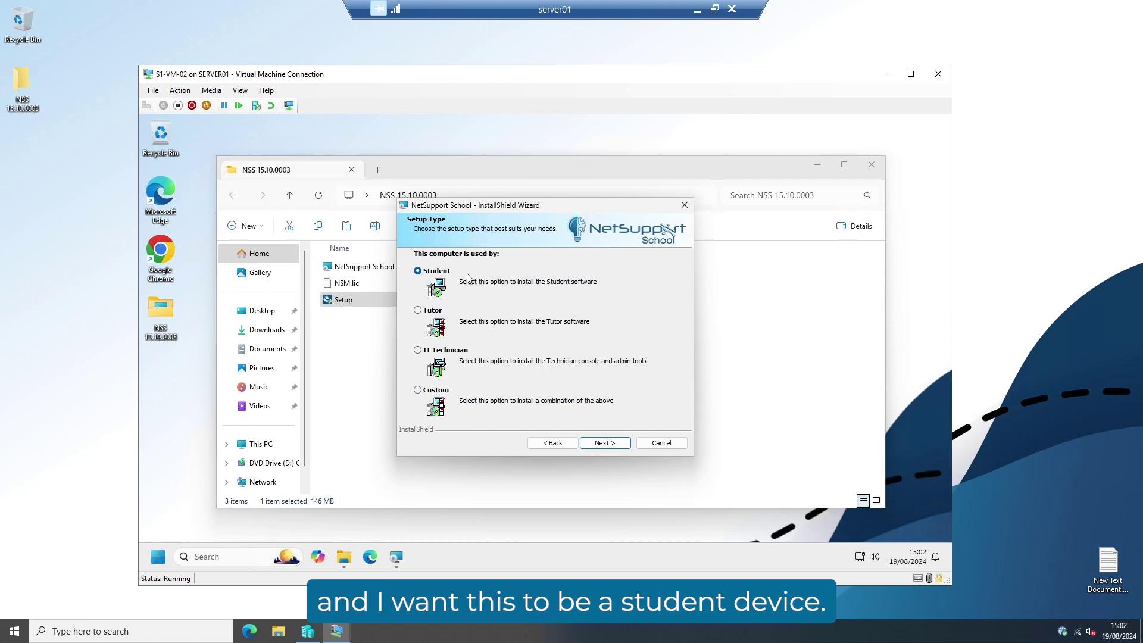
click(595, 440)
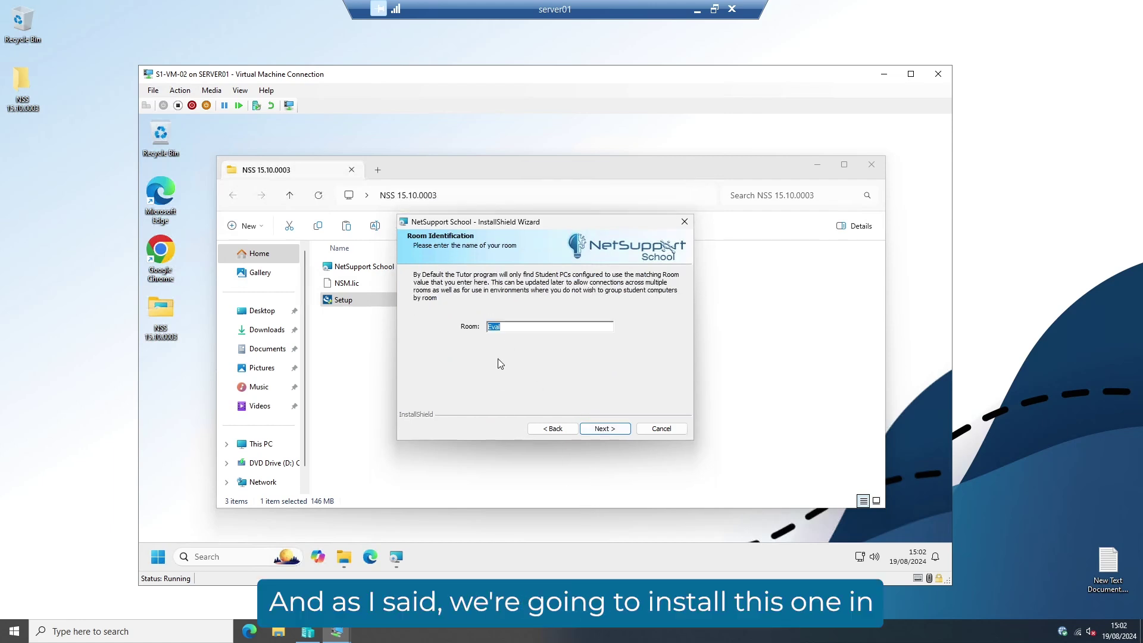
Set the student machine's room to "Room 1" and install the Student software.
text(Room 1)
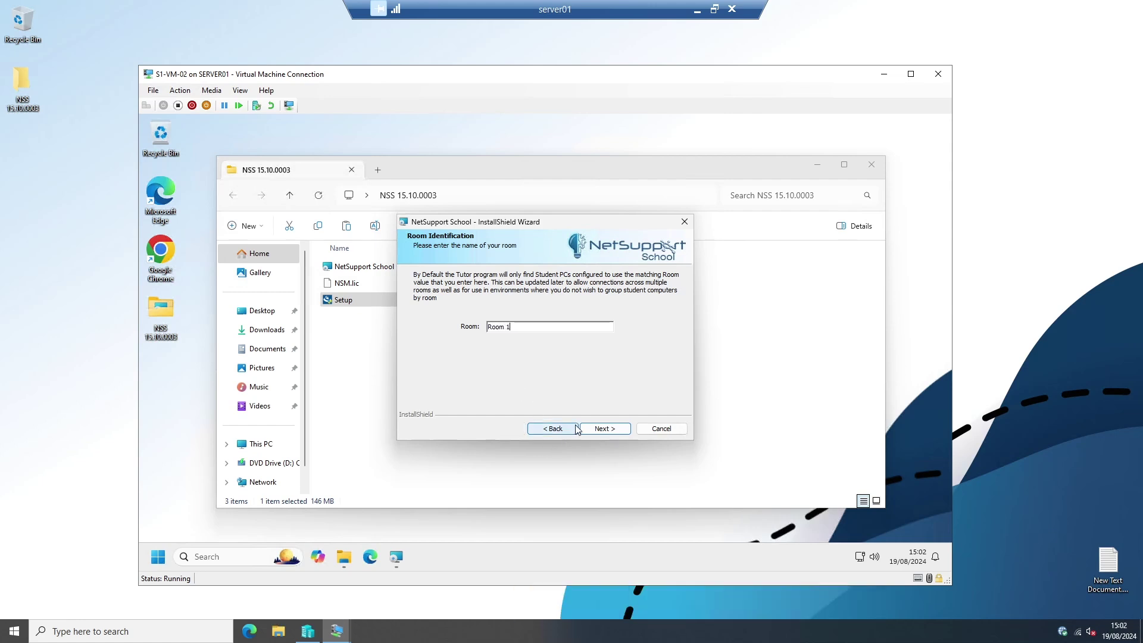
click(605, 429)
click(605, 428)
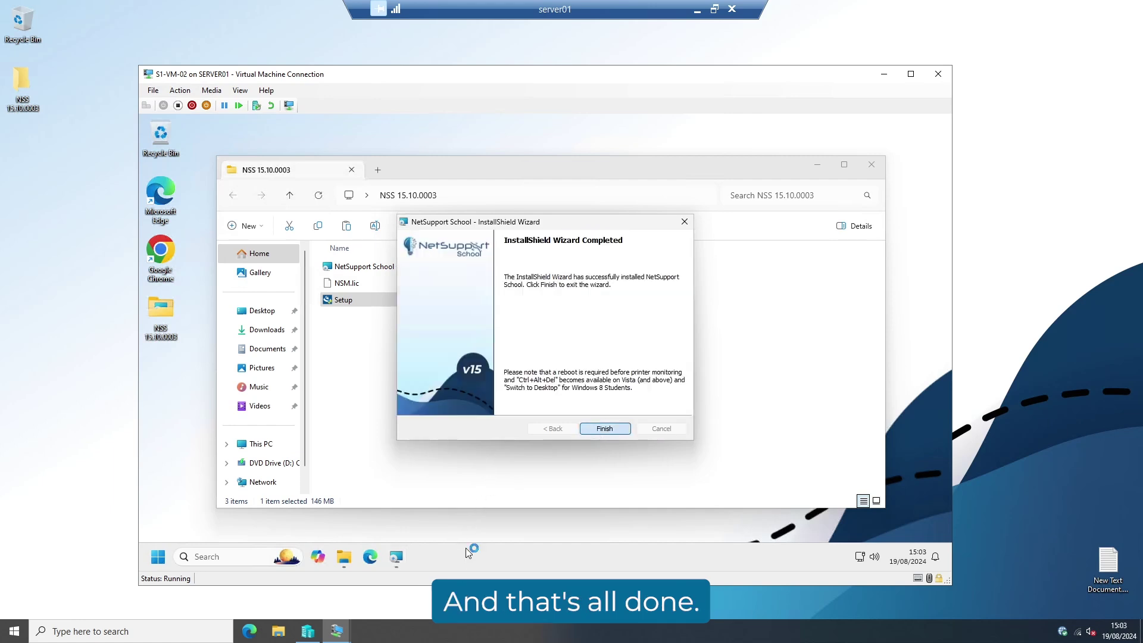
Switch to the S1-VM-03 virtual machine, run Setup from the NSS 15.10.0003 folder, and allow it to make changes.
click(347, 630)
click(508, 563)
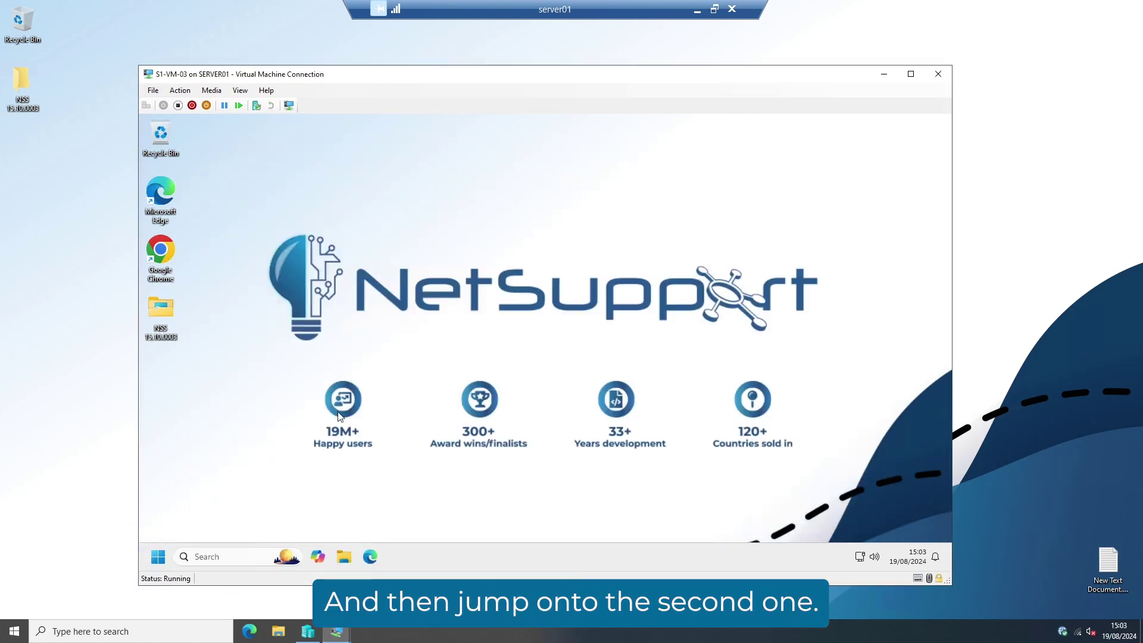
double_click(168, 337)
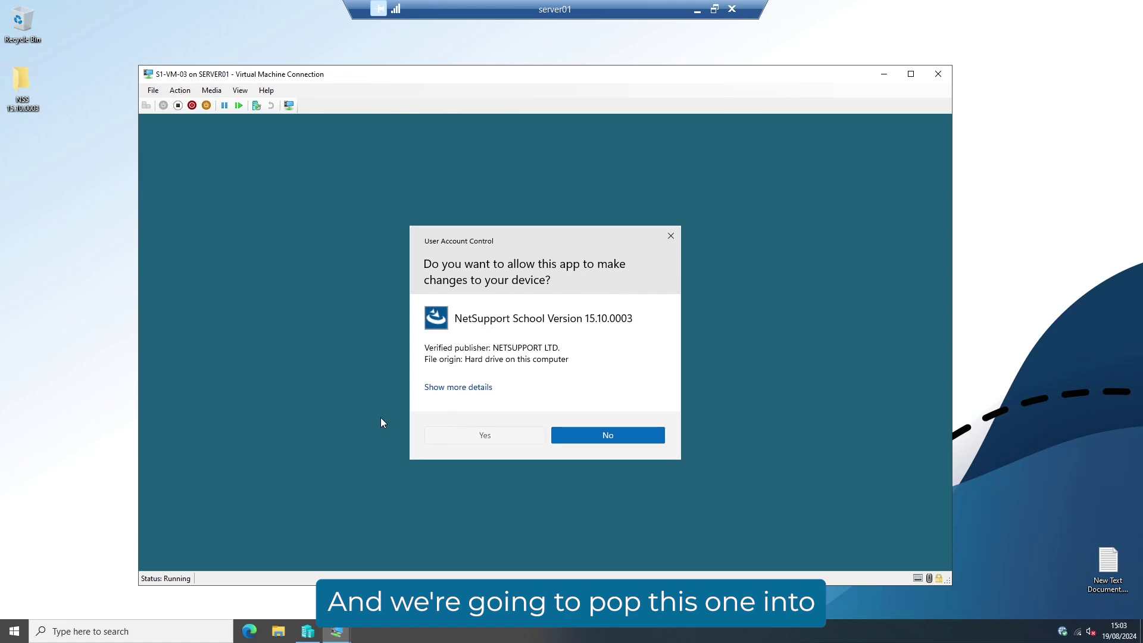
click(607, 434)
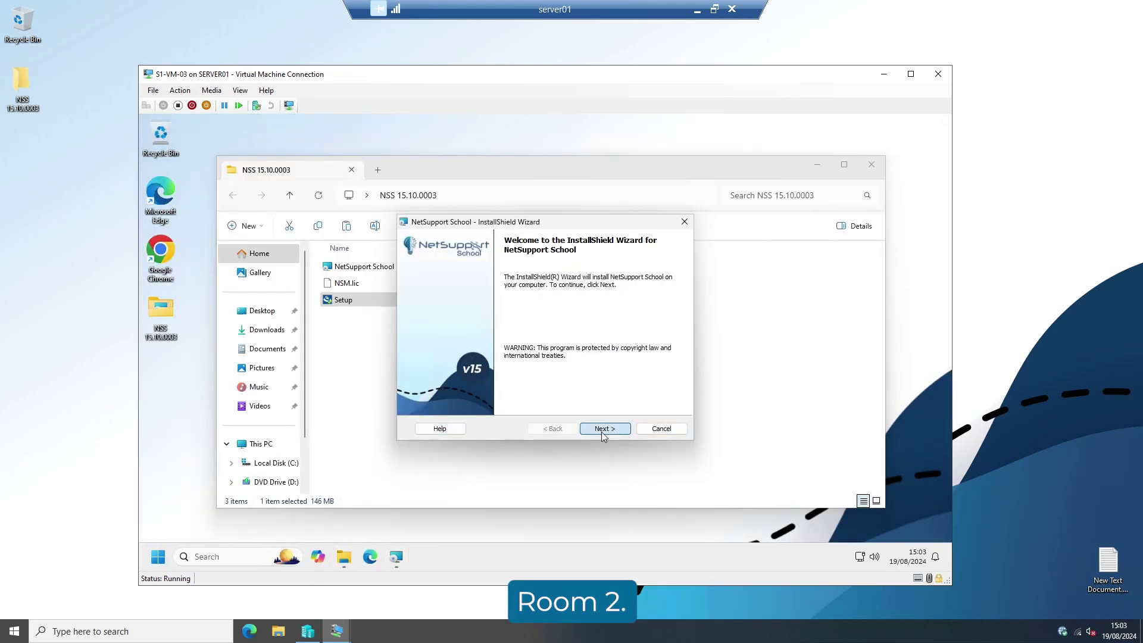
Accept the license agreement and continue with the Student setup type in the installer on S1-VM-03.
click(602, 429)
click(506, 417)
click(604, 443)
click(605, 443)
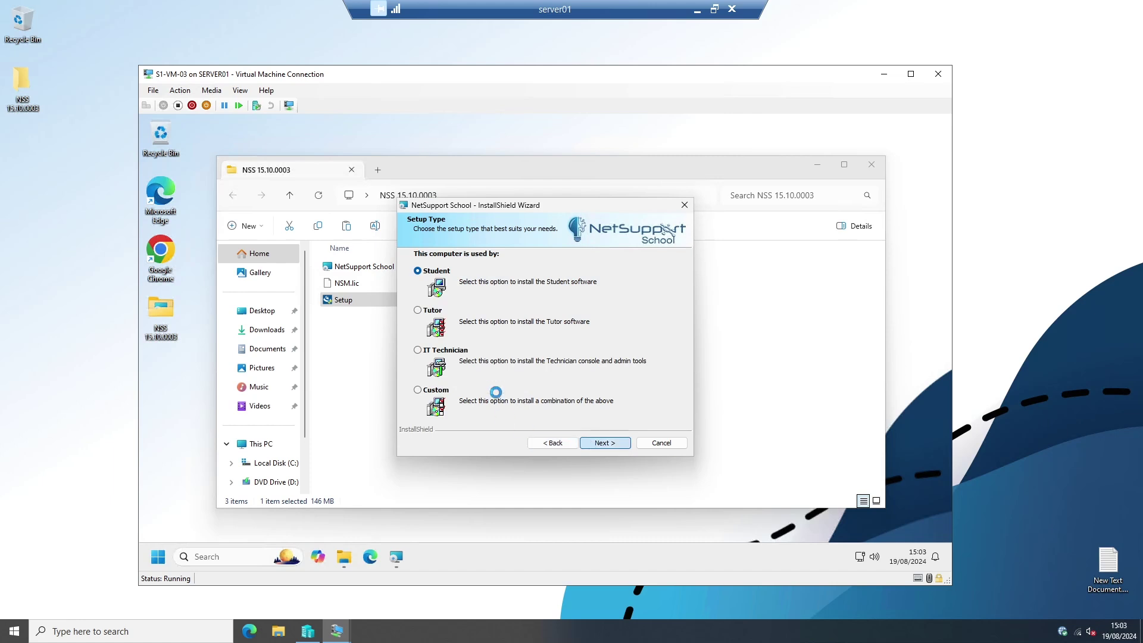
Set the room of the student machine S1-VM-03 to "Room 2" and install the Student software.
text(Room 2)
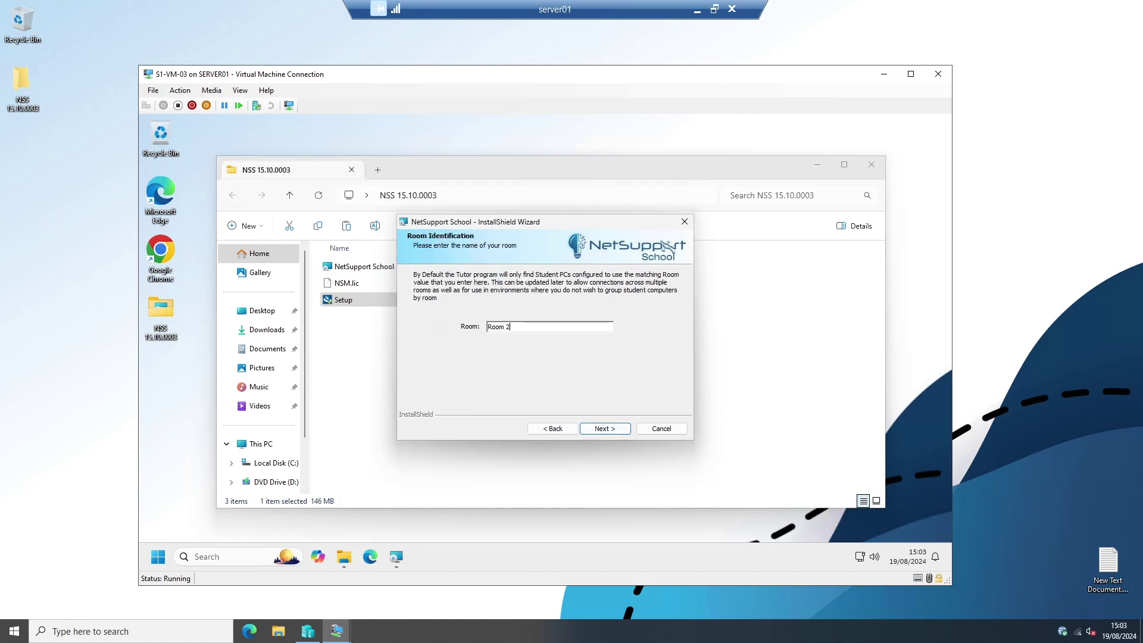
click(605, 432)
click(603, 430)
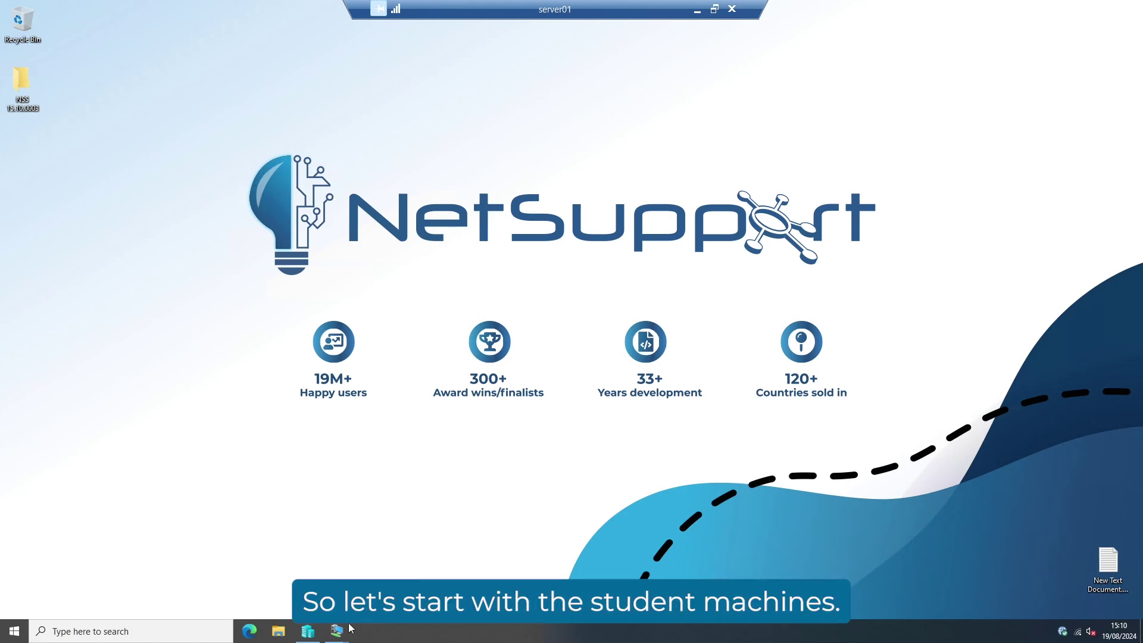
Switch to the S1-VM-02 virtual machine, open the NetSupport School Student Configurator, and allow it to make changes.
mouse_move(338, 633)
click(392, 562)
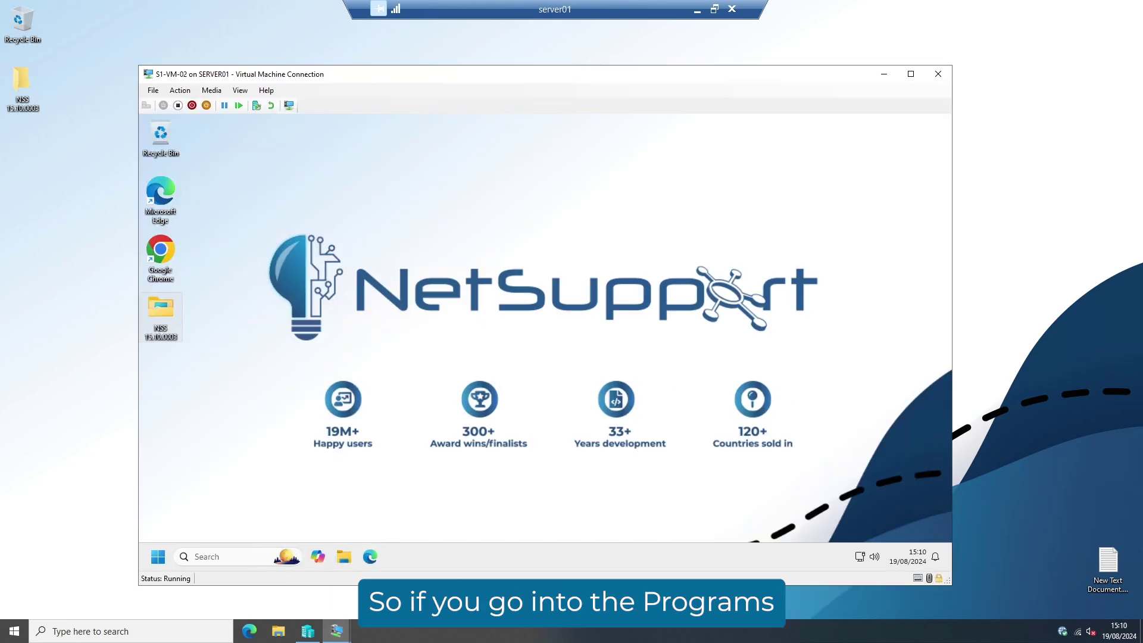
click(158, 557)
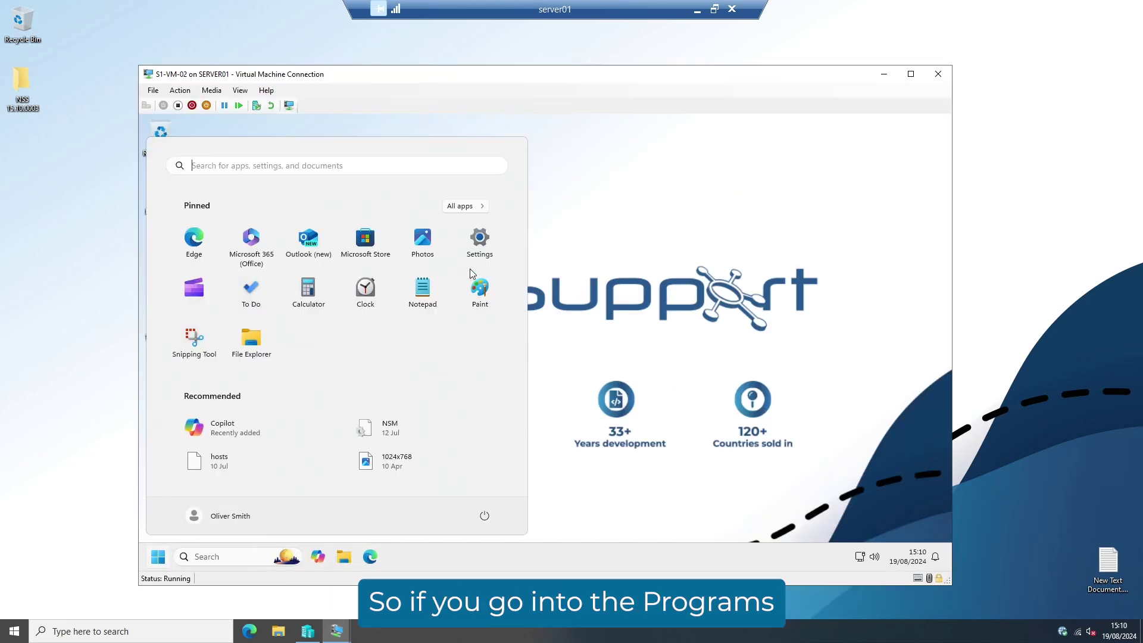
click(466, 207)
scroll(301, 437, down, 10)
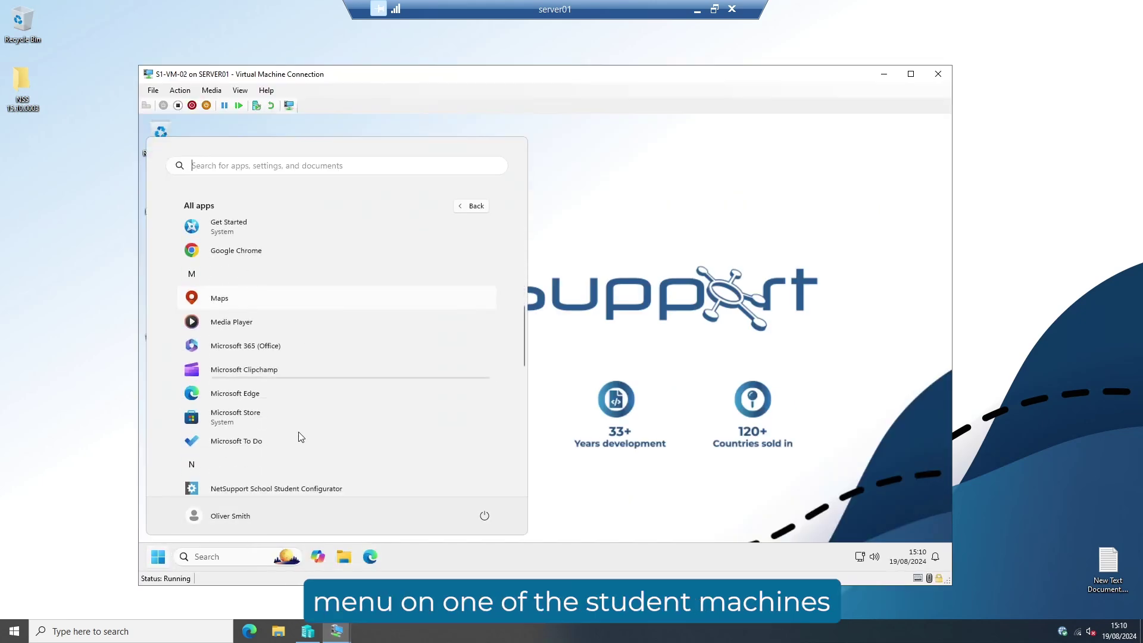
click(293, 364)
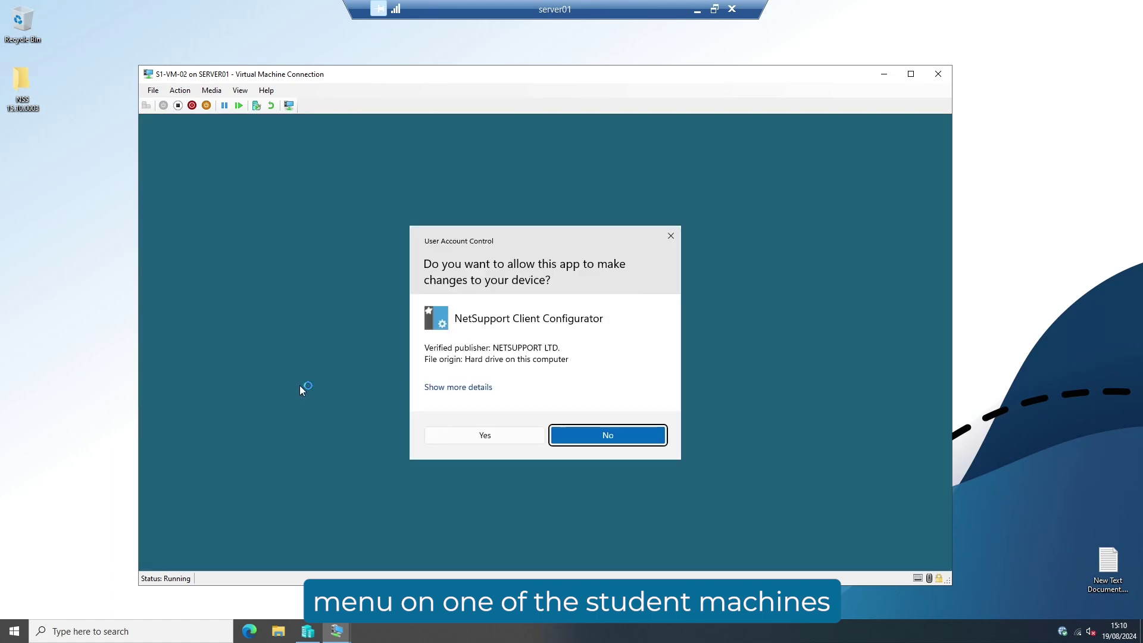
click(469, 439)
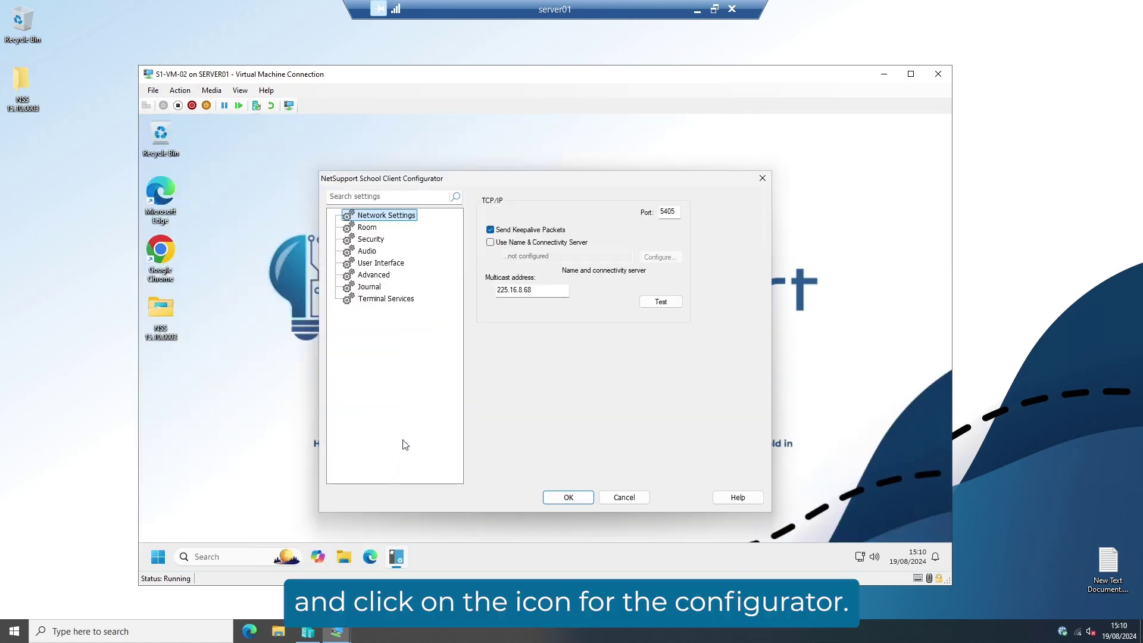
Enable the Name & Connectivity Server on S1-VM-02 and set its address to "Demo-Server" and port to 3085.
click(489, 242)
click(653, 257)
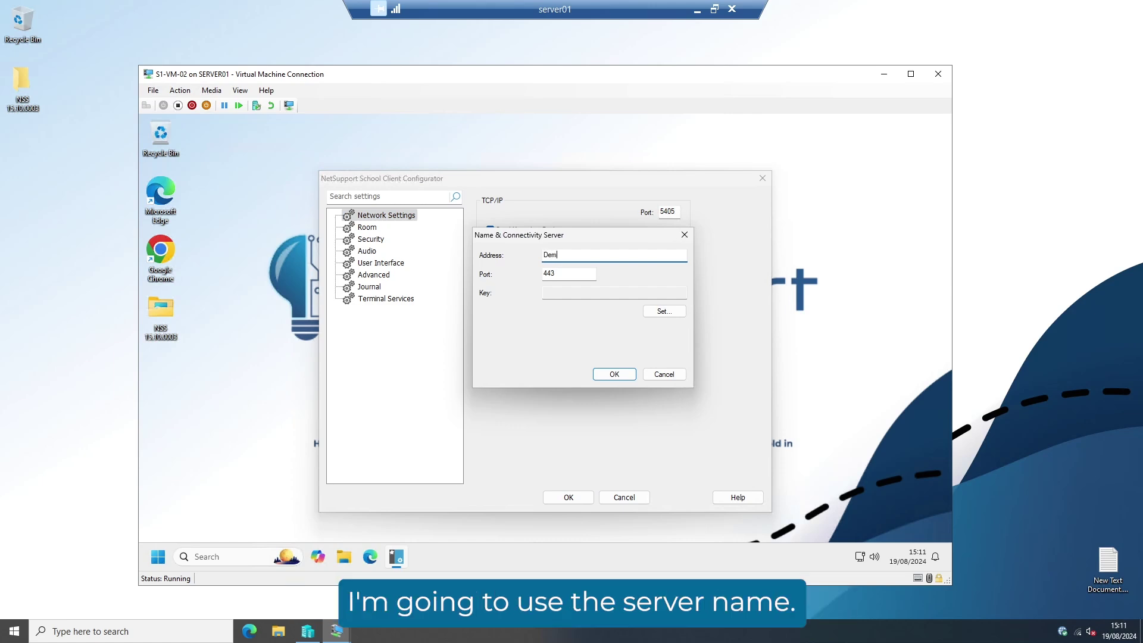
text(Demo-Ser)
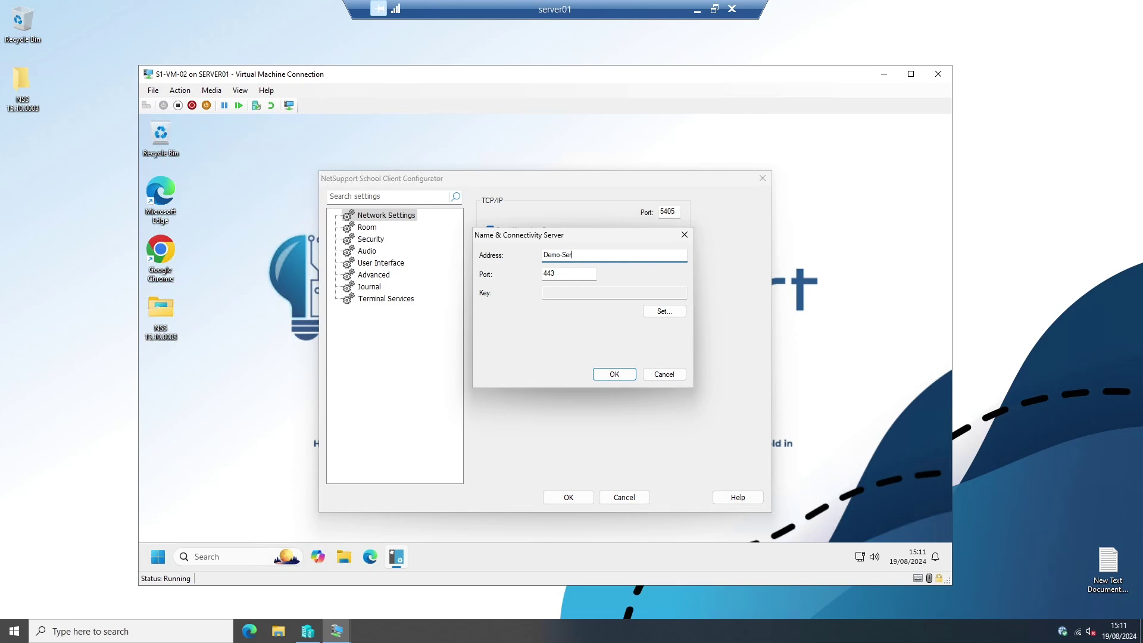
text(ver)
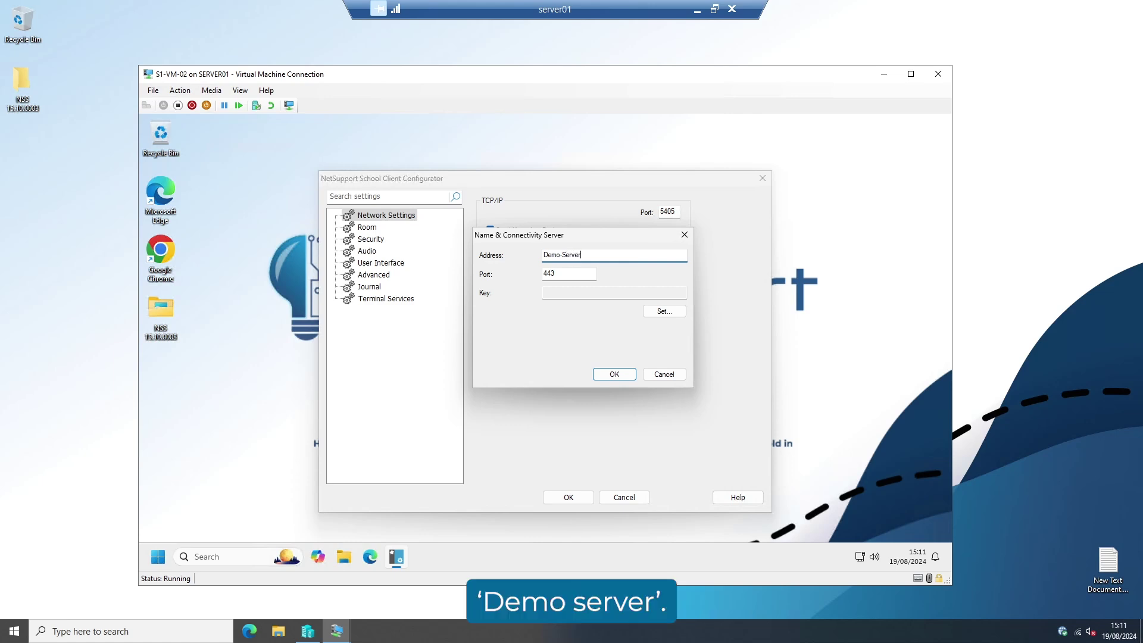
double_click(565, 274)
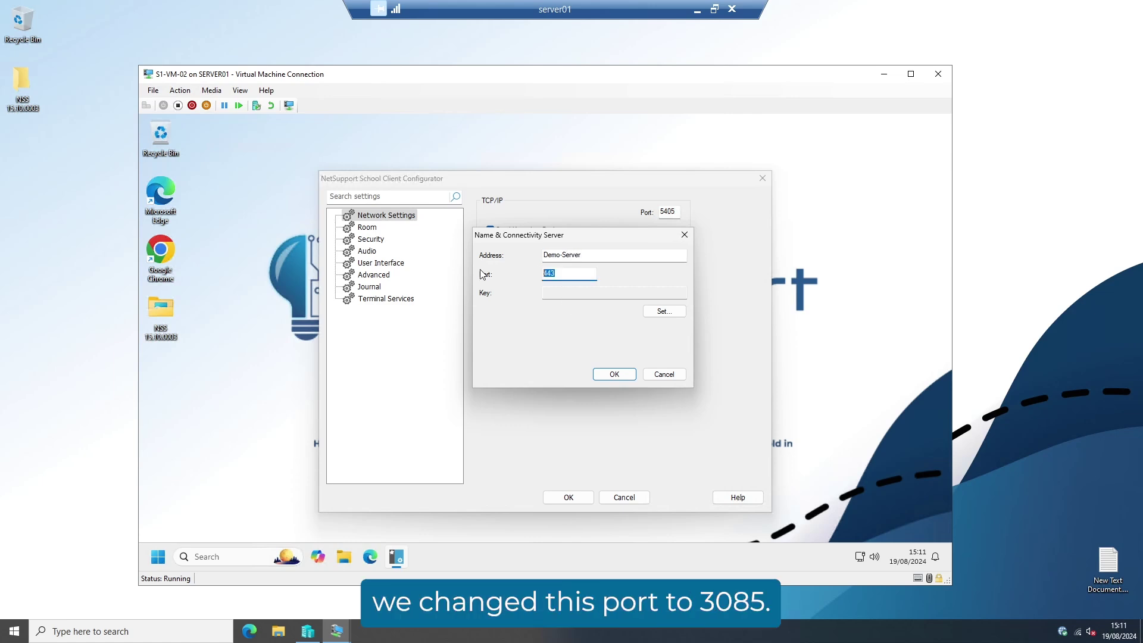
text(3085)
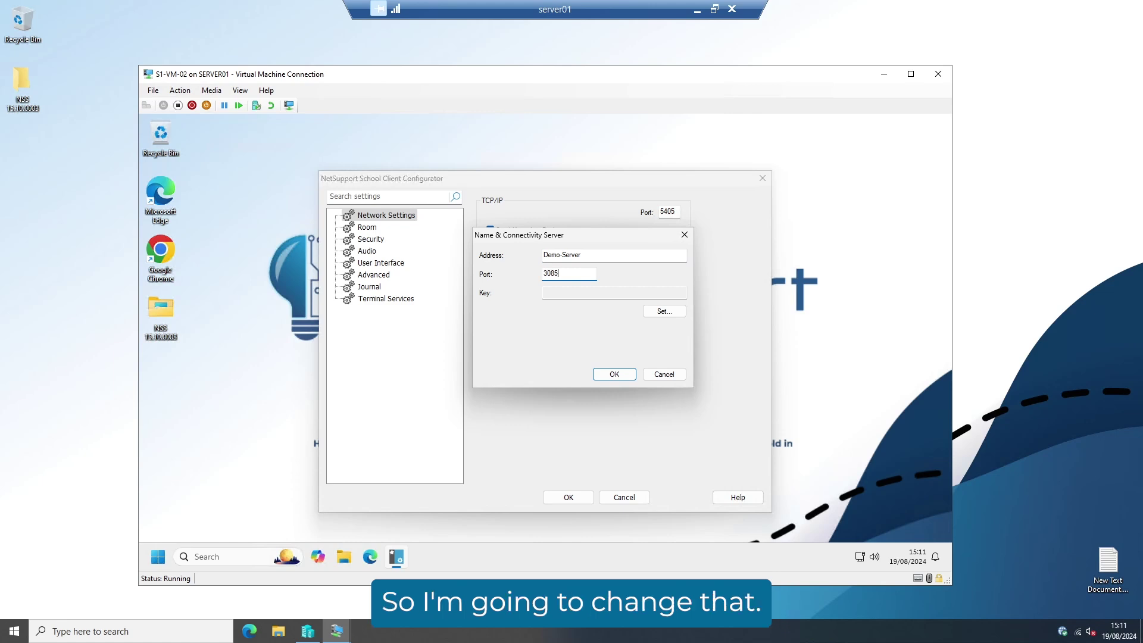
Enter and repeat the security key for the Name & Connectivity Server, and confirm the server settings.
click(667, 316)
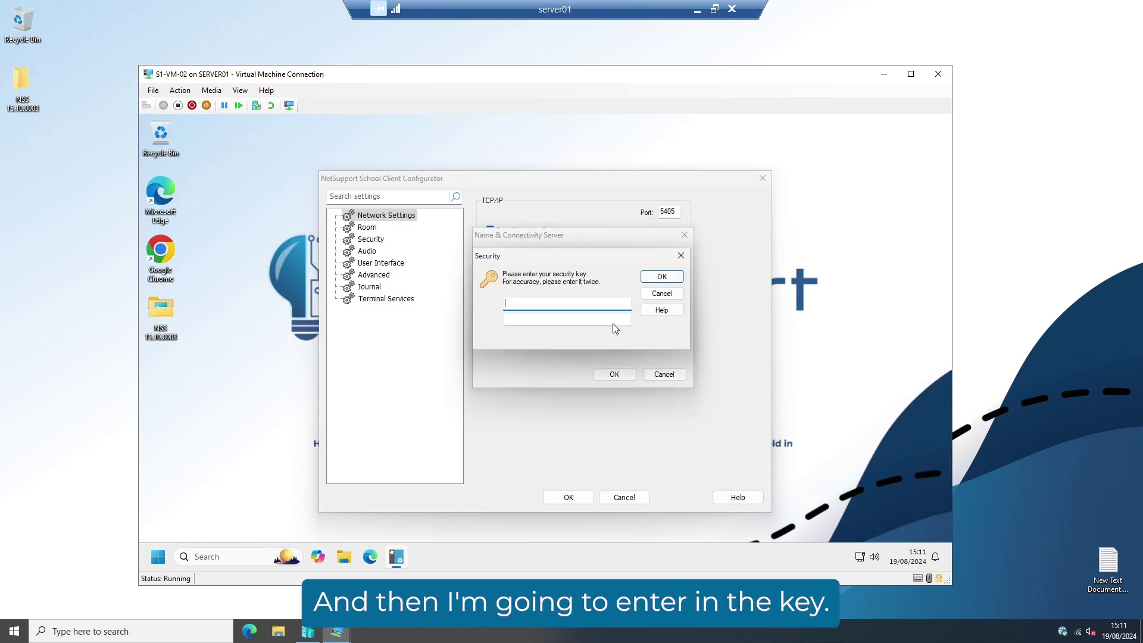
text(••)
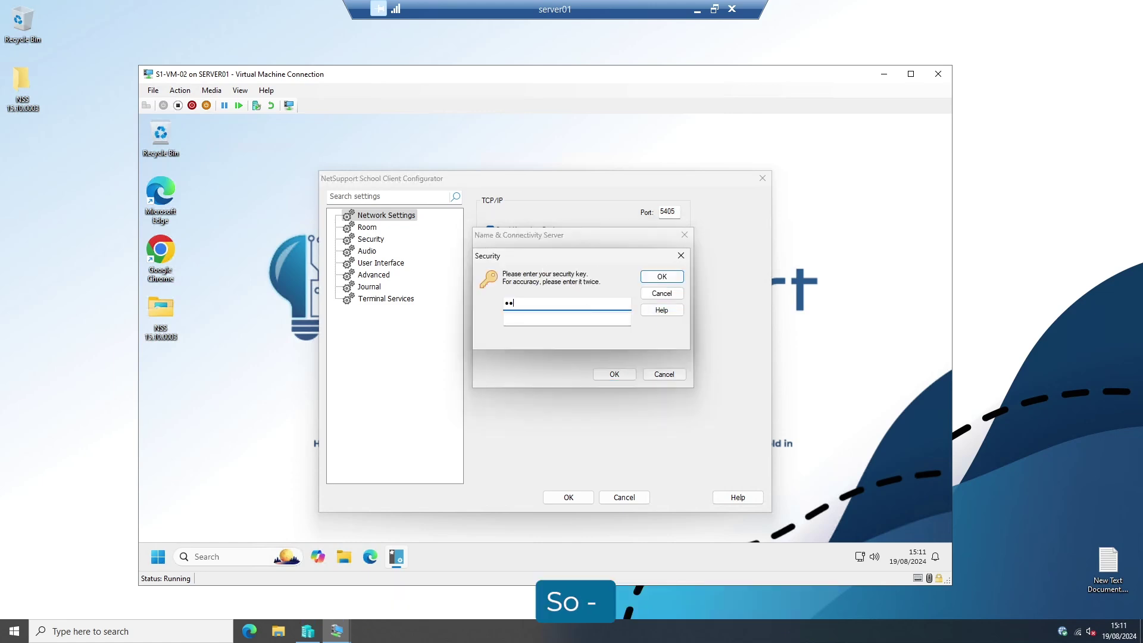
text(••••••)
key(Tab)
text(••••••••)
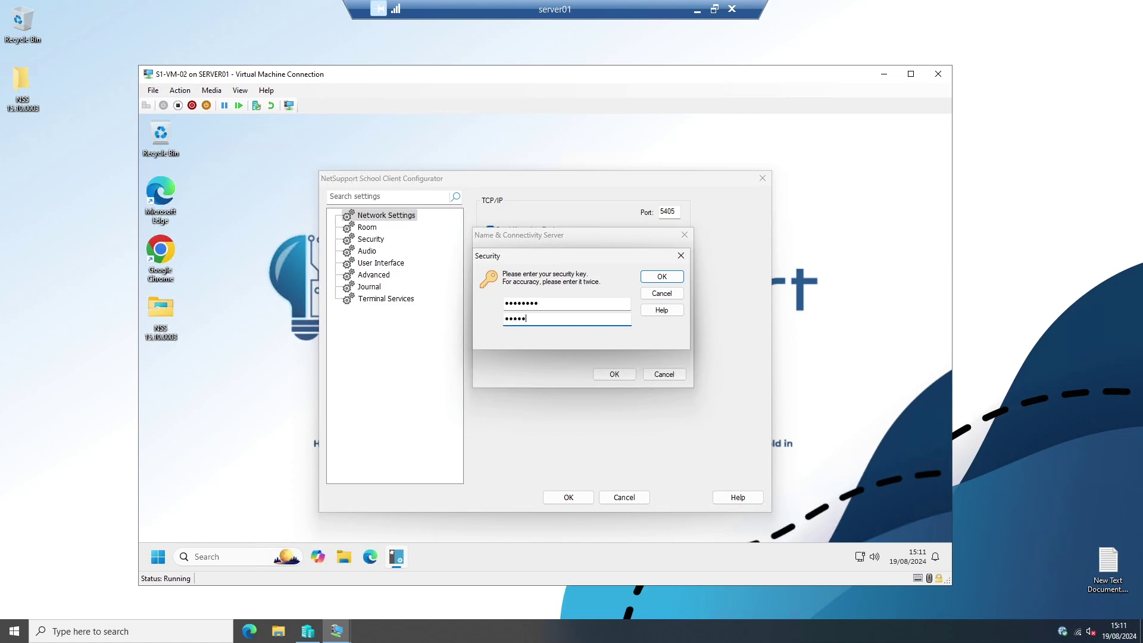
click(657, 277)
click(612, 375)
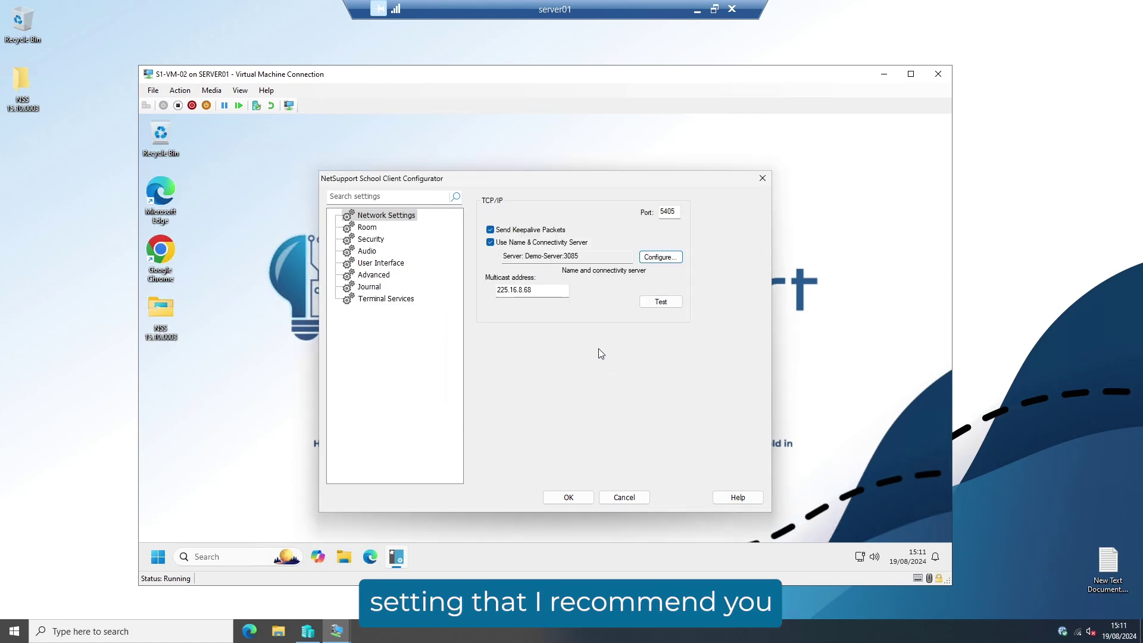
Enable Silent Mode (no refresh when Viewing) in the Advanced settings, and save the configuration with a client restart on S1-VM-02.
click(400, 282)
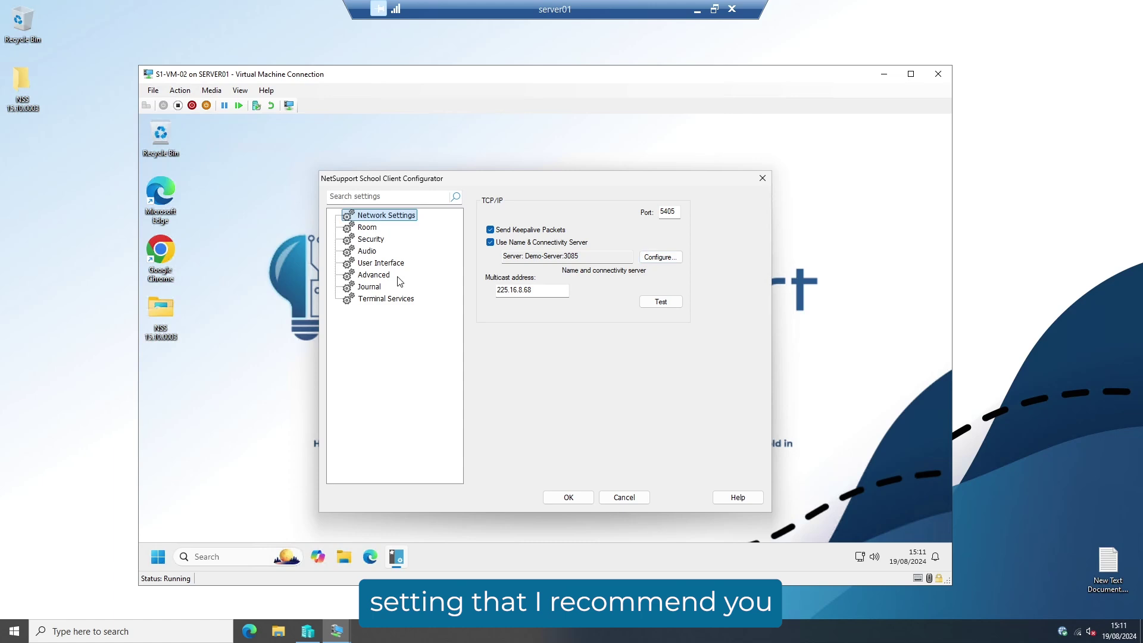
click(388, 279)
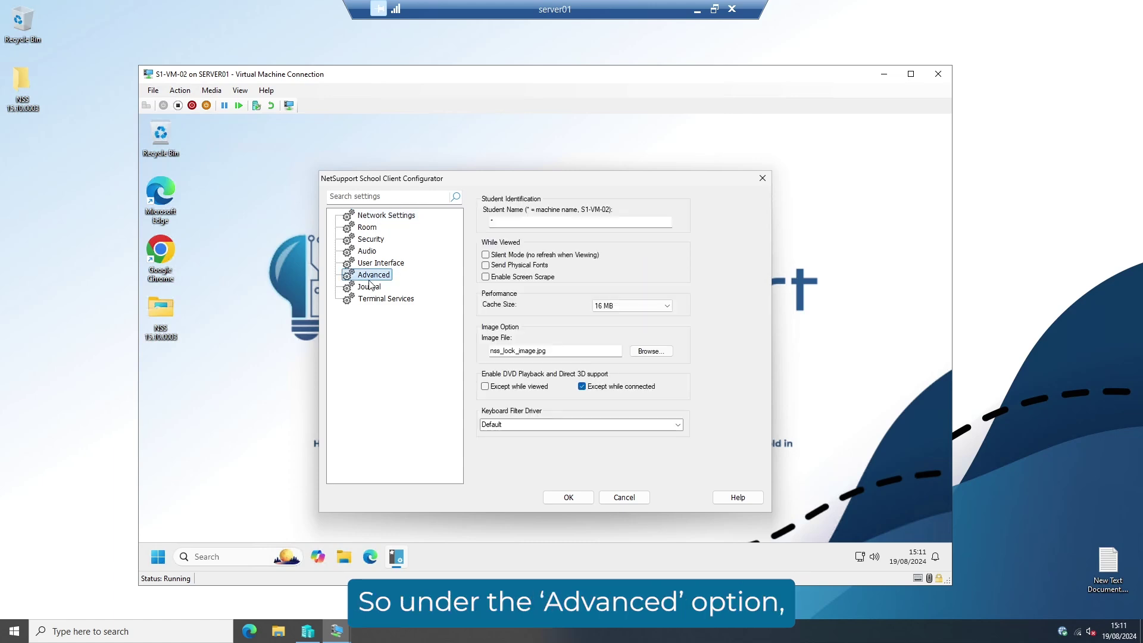
click(485, 256)
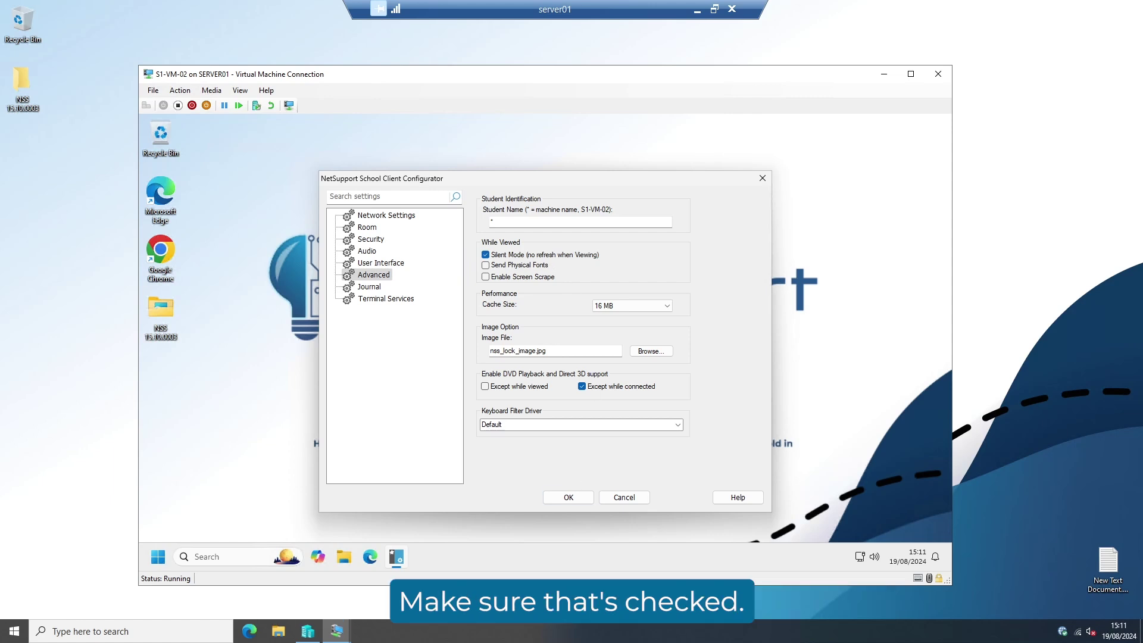
click(561, 497)
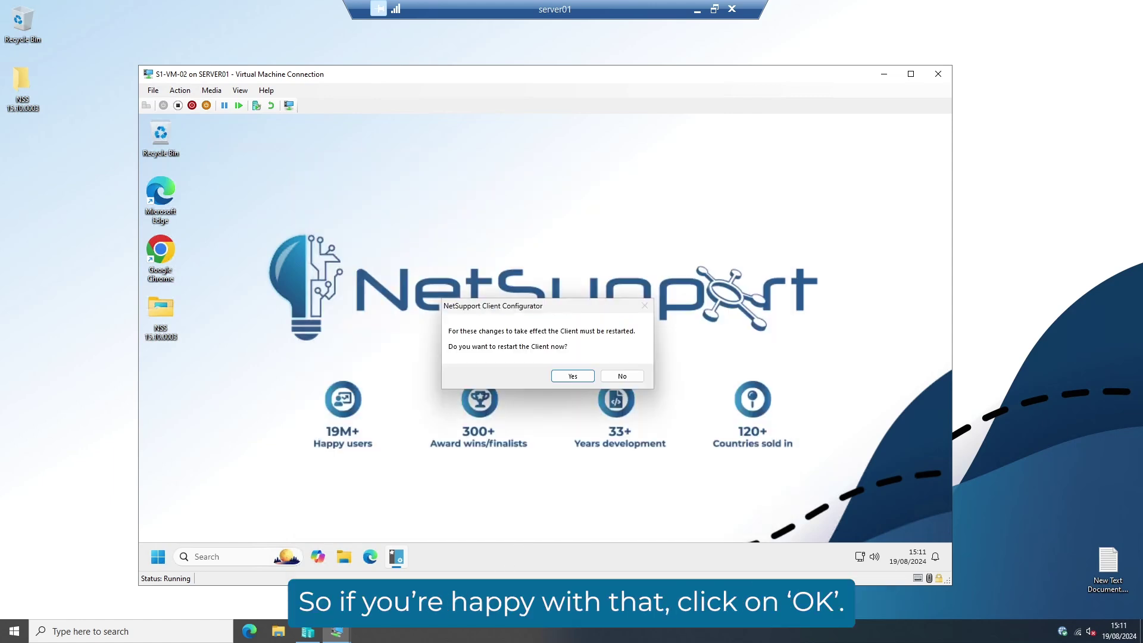
click(567, 380)
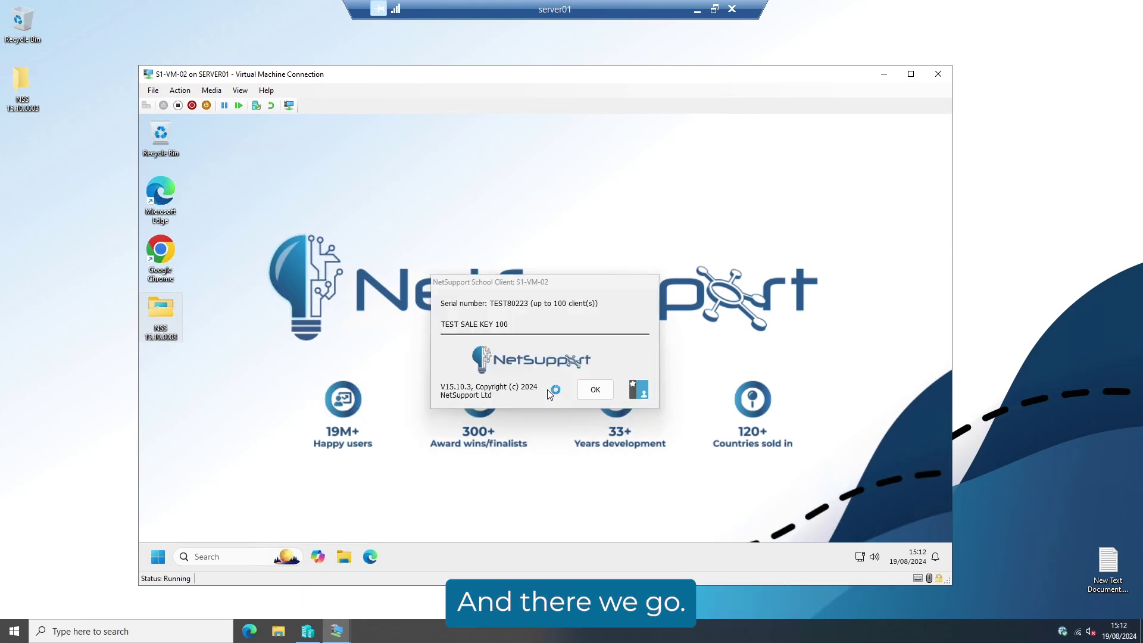
click(595, 391)
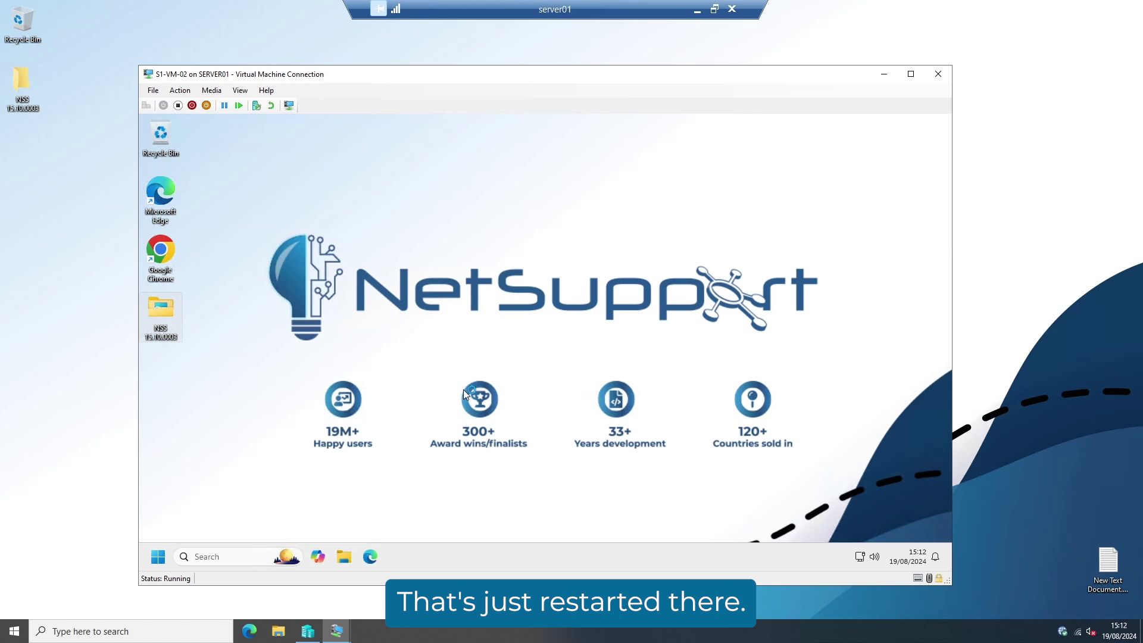
Switch to the S1-VM-03 virtual machine, open the NetSupport School Student Configurator, and allow it to make changes.
click(336, 631)
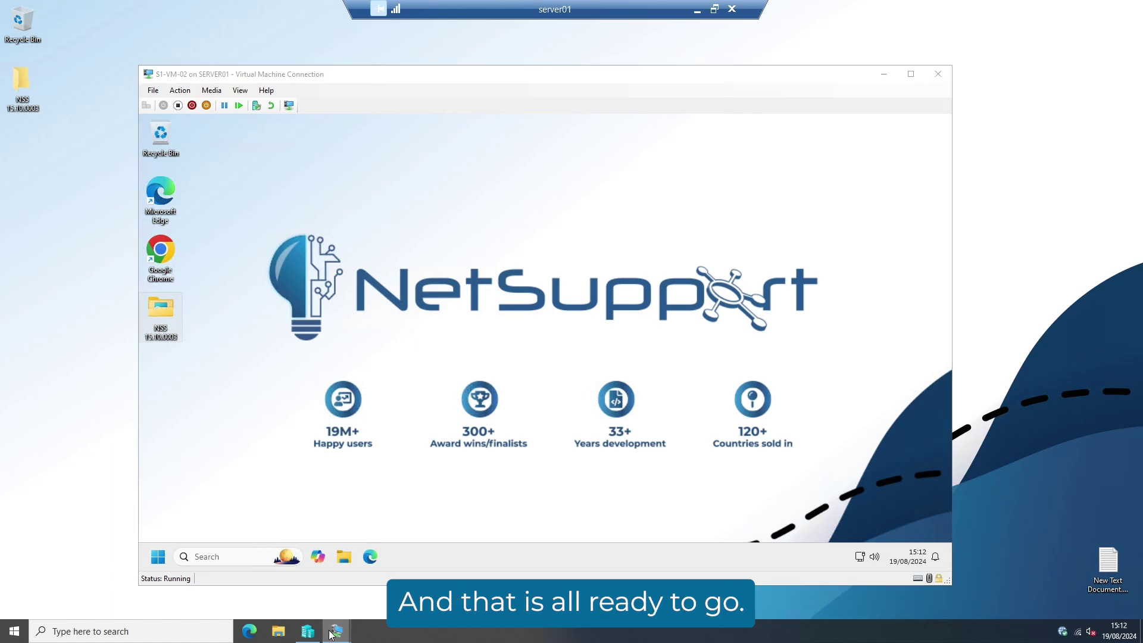
click(508, 571)
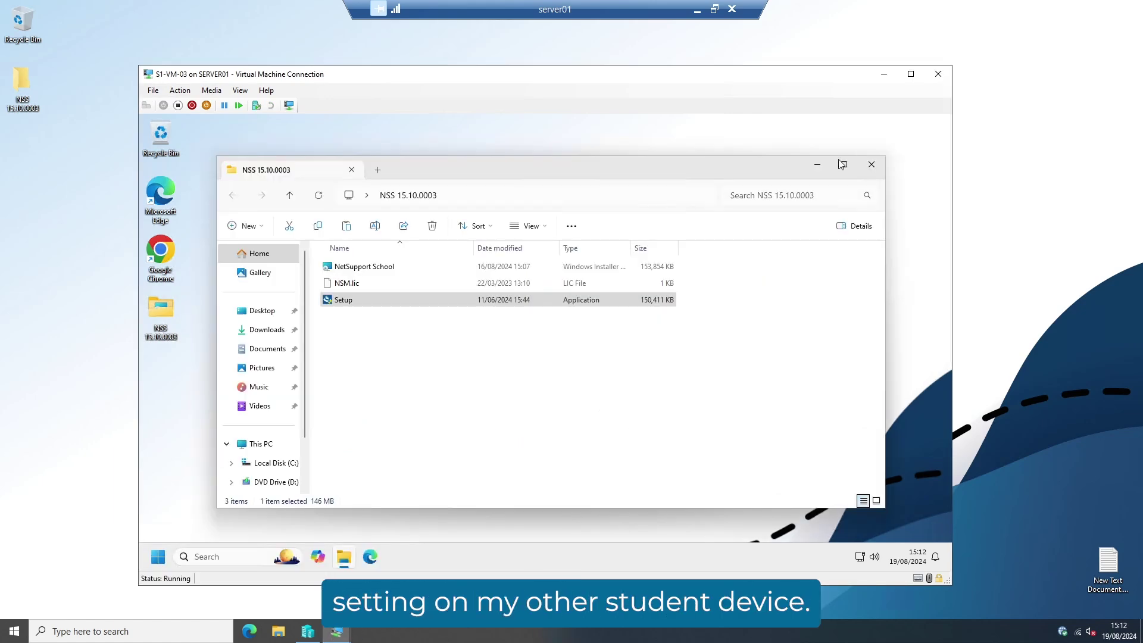
click(870, 163)
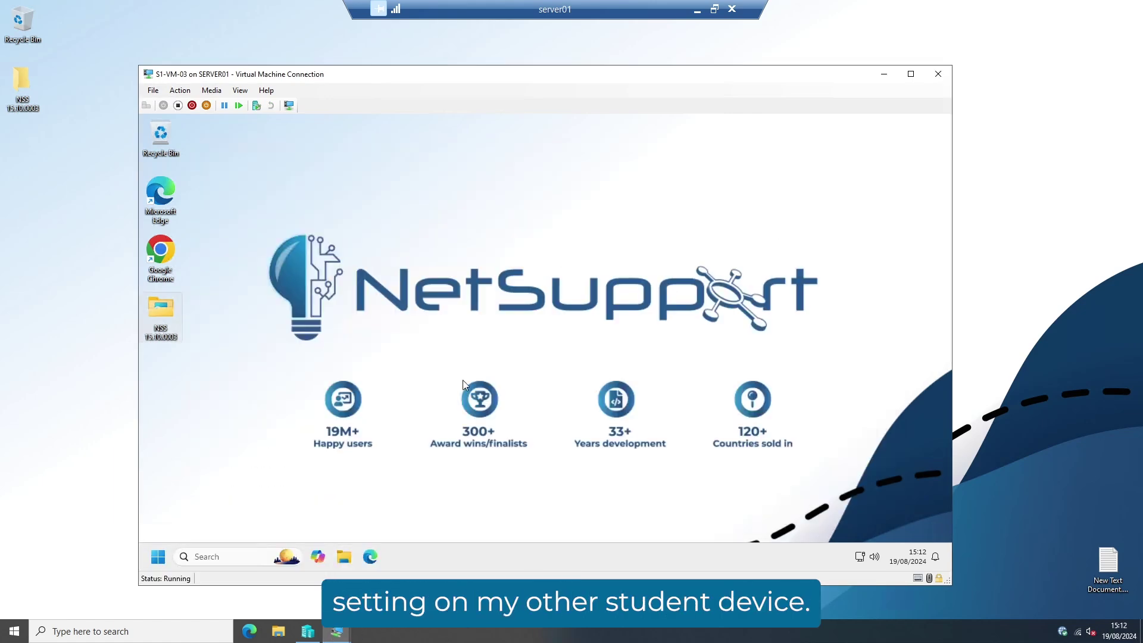
click(157, 556)
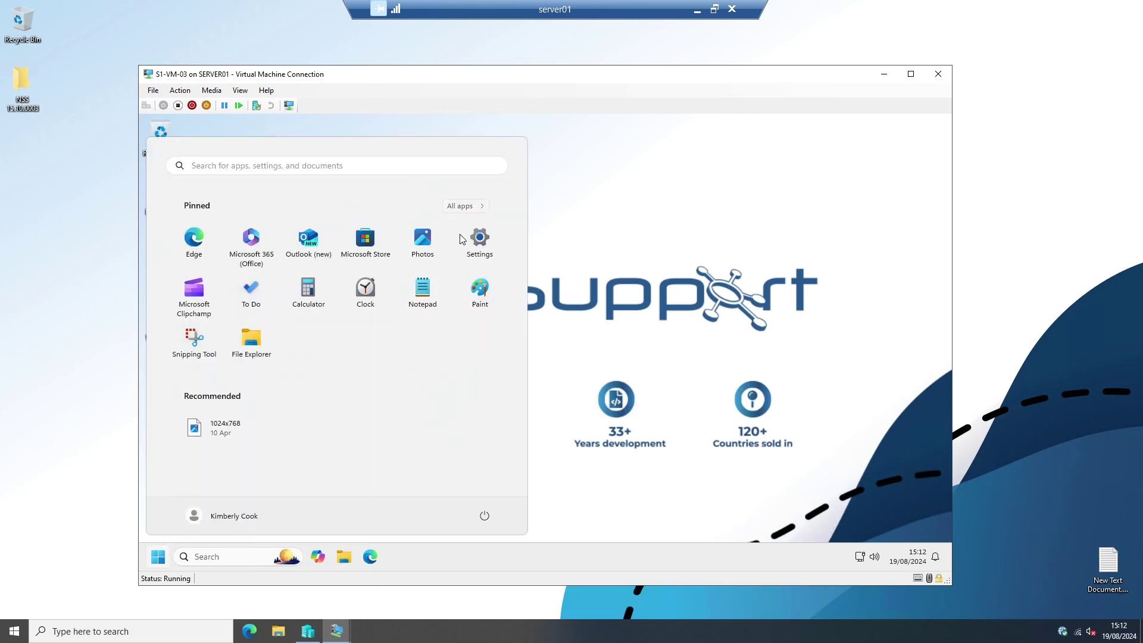
click(468, 205)
scroll(256, 409, down, 3)
scroll(258, 409, down, 4)
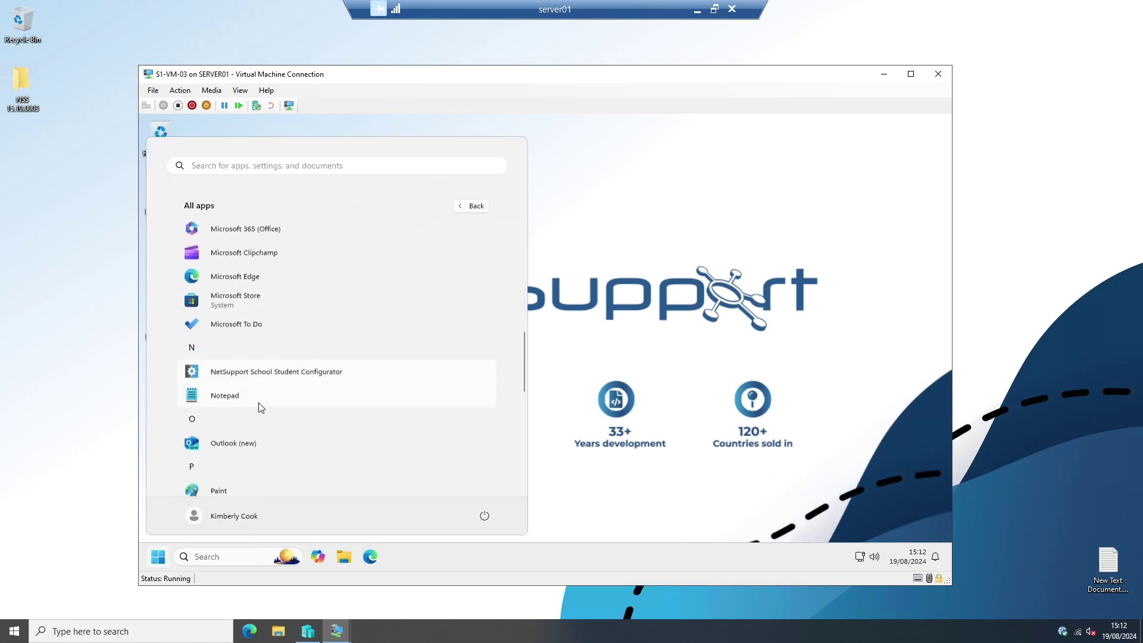
click(258, 397)
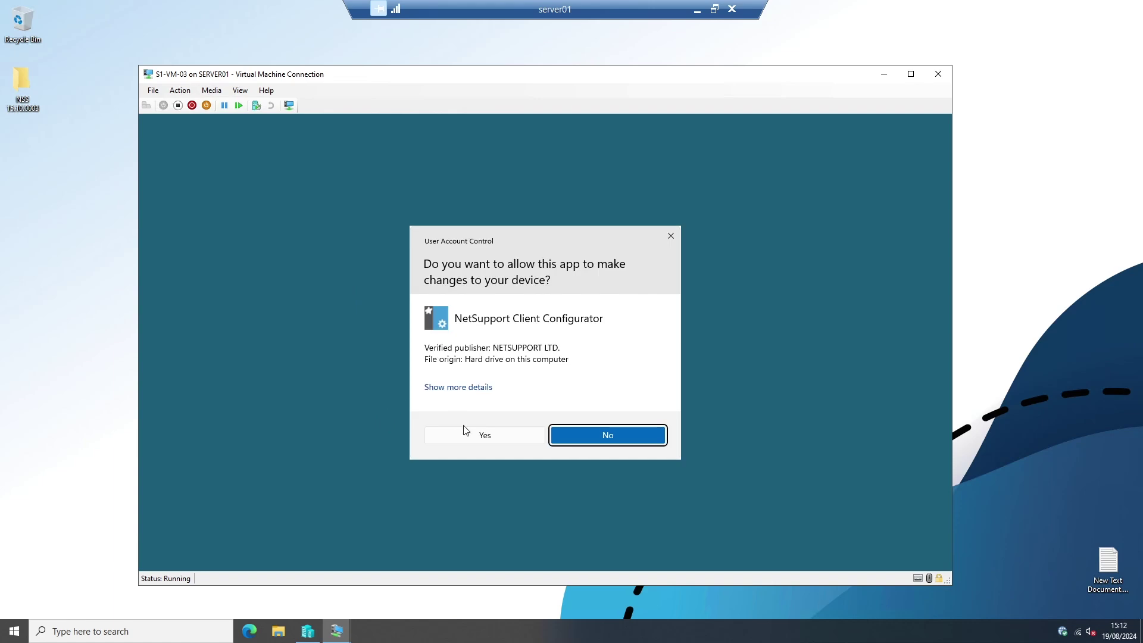
click(466, 436)
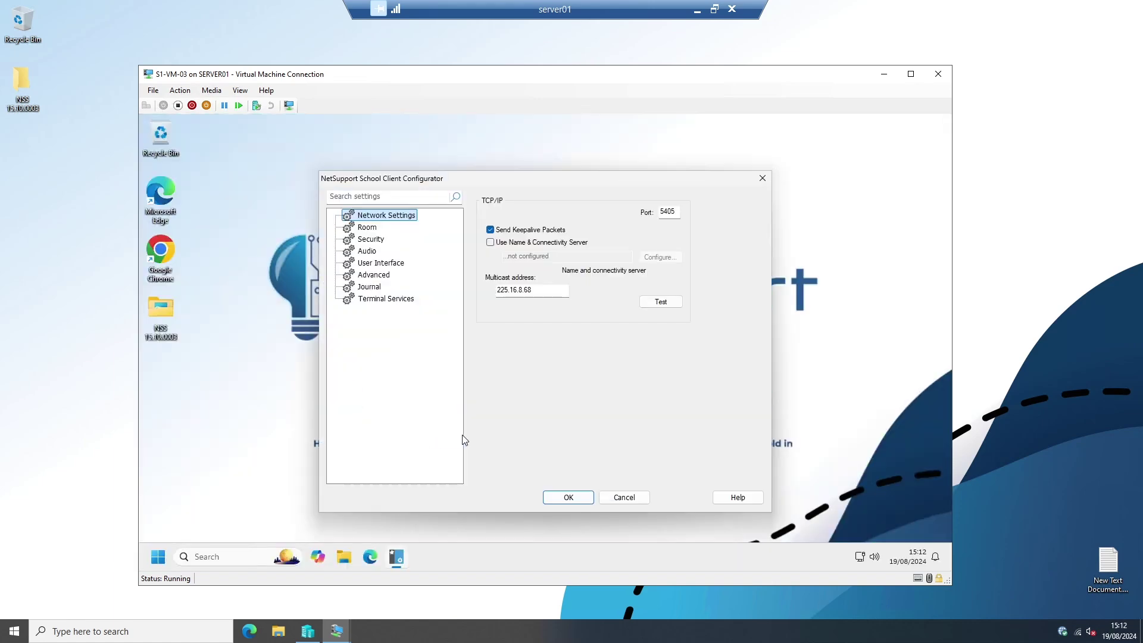
Enable the Name & Connectivity Server on S1-VM-03 and set its address to "Demo-Server" and port to 3085.
click(512, 242)
click(659, 258)
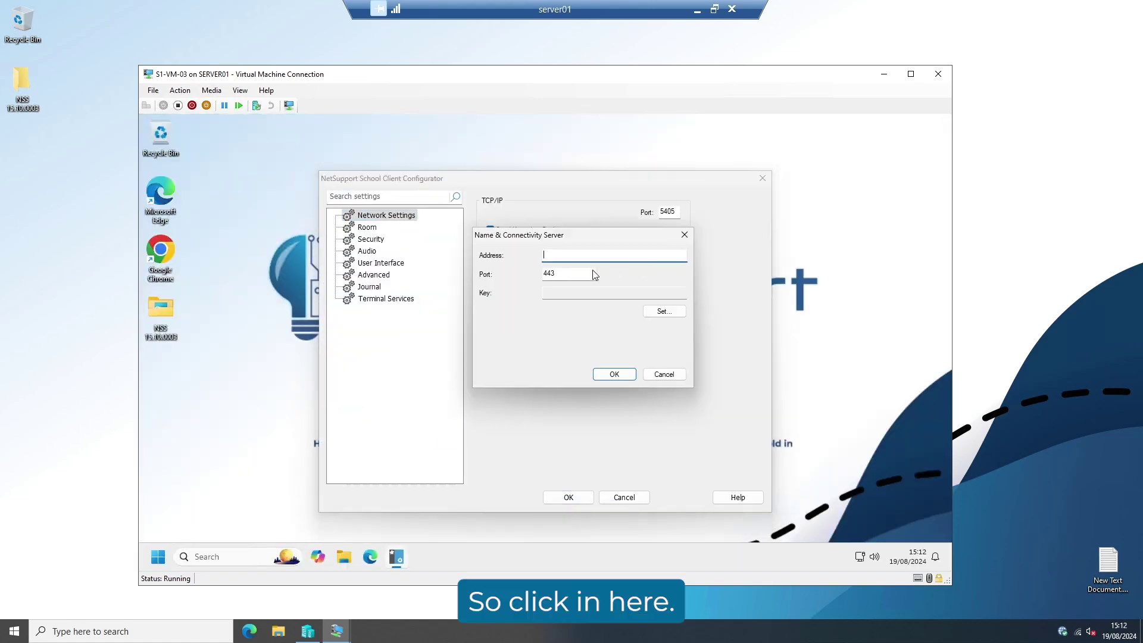
text(Demo-Server)
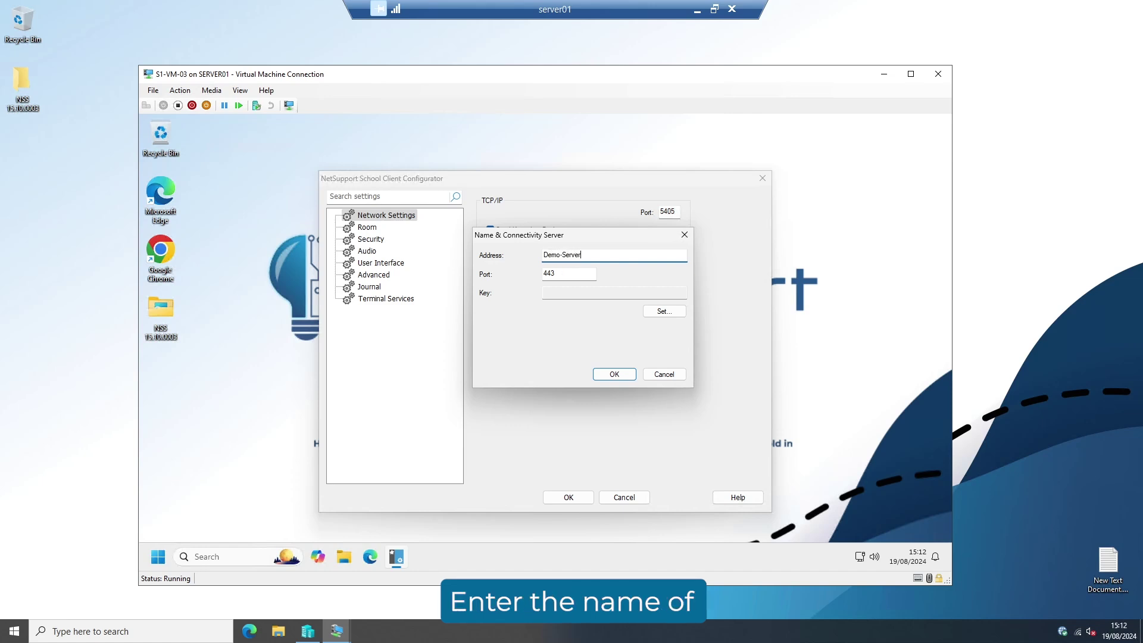
key(Tab)
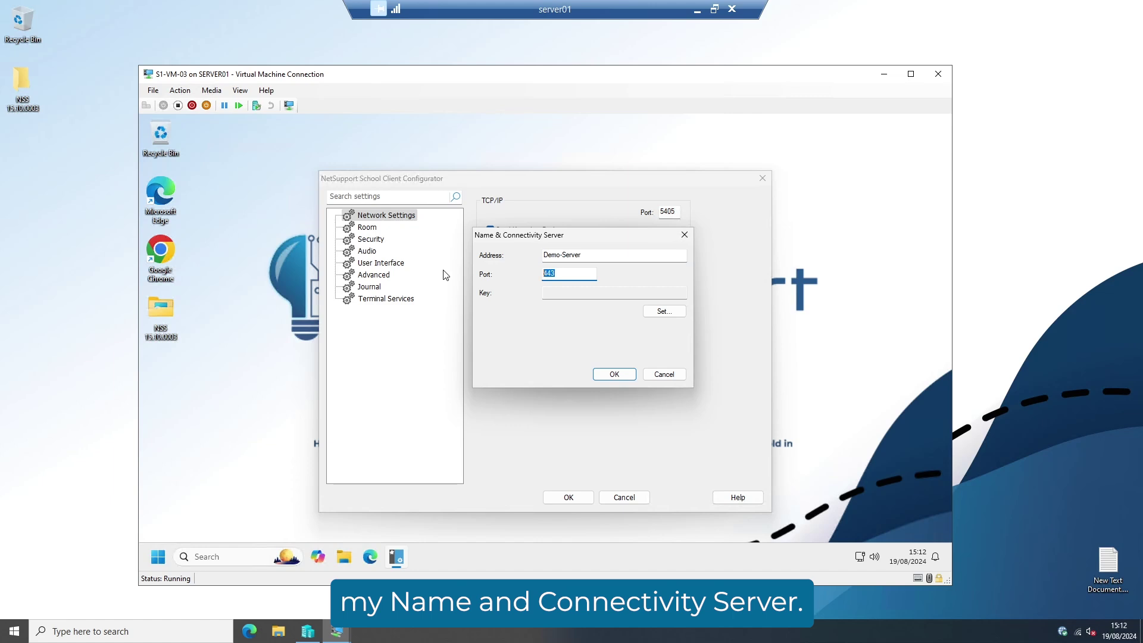
text(3085)
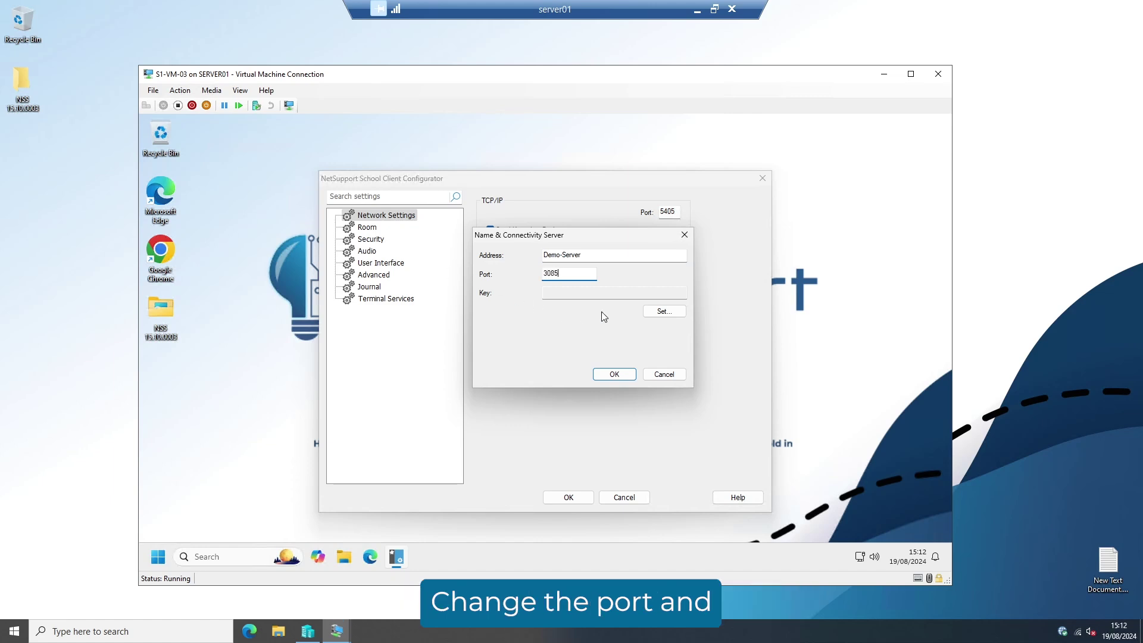
Enter the server's security key twice for the S1-VM-03 client and confirm the Name & Connectivity Server settings.
click(649, 313)
text(a)
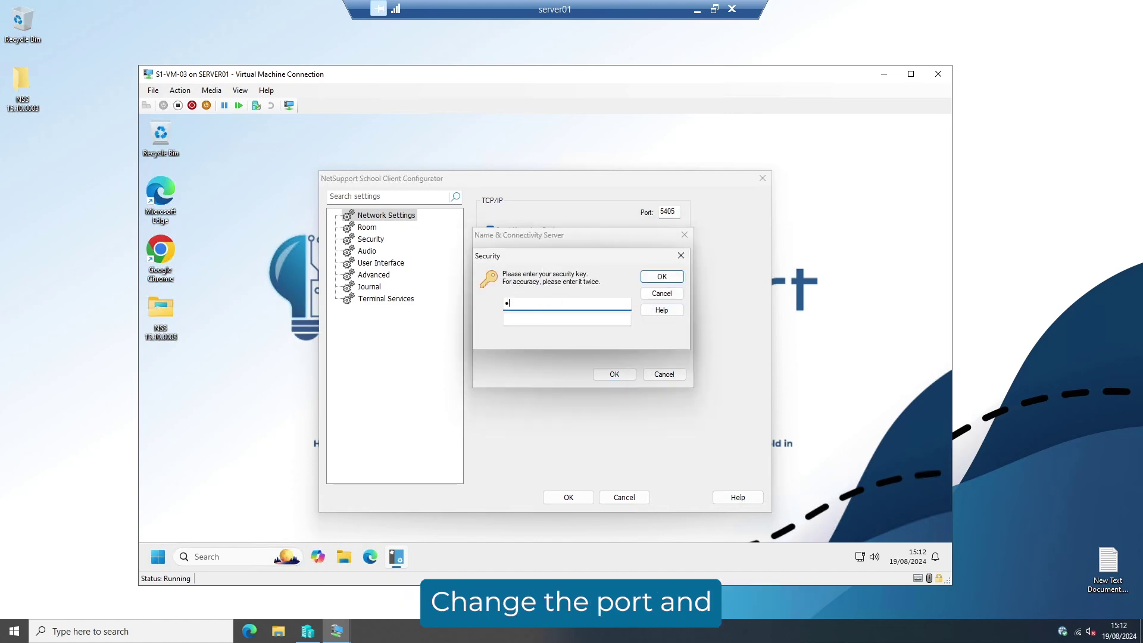
text(aaaaaaa)
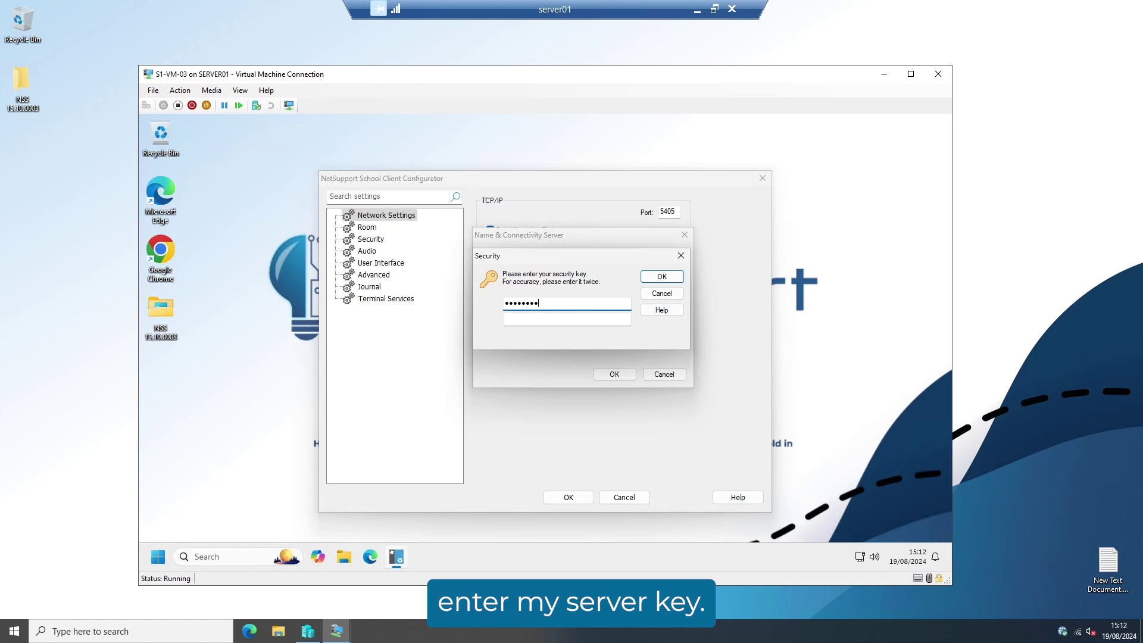
key(Tab)
text(aaaaaaa)
click(648, 277)
click(614, 375)
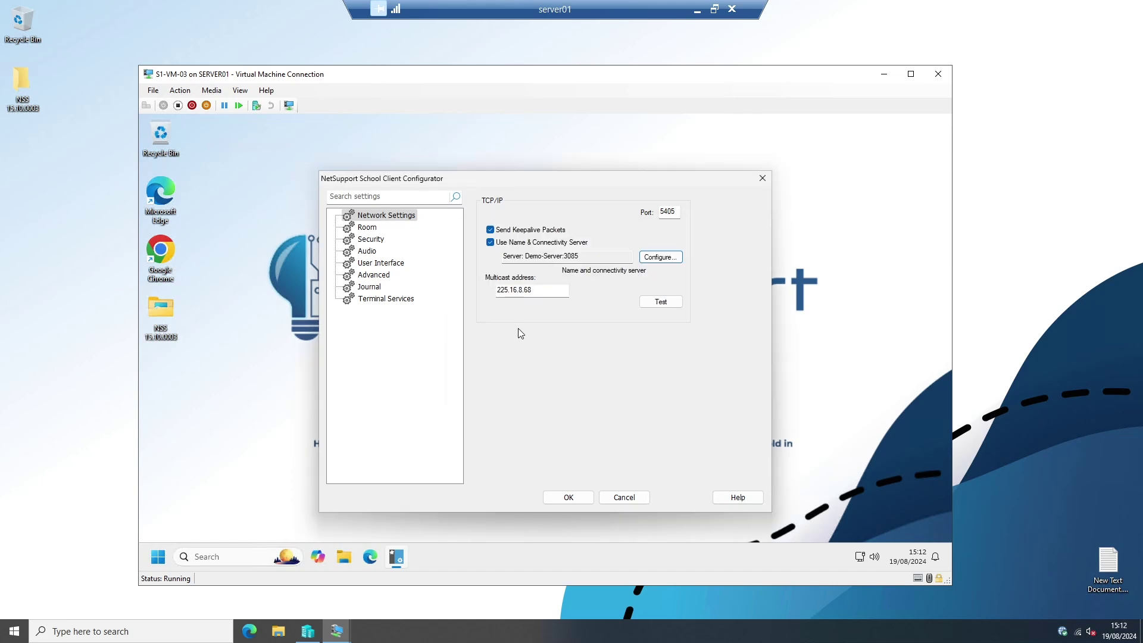
Enable Silent Mode (no refresh when Viewing) on S1-VM-03, check its Room settings, and save the configuration with a client restart.
click(390, 278)
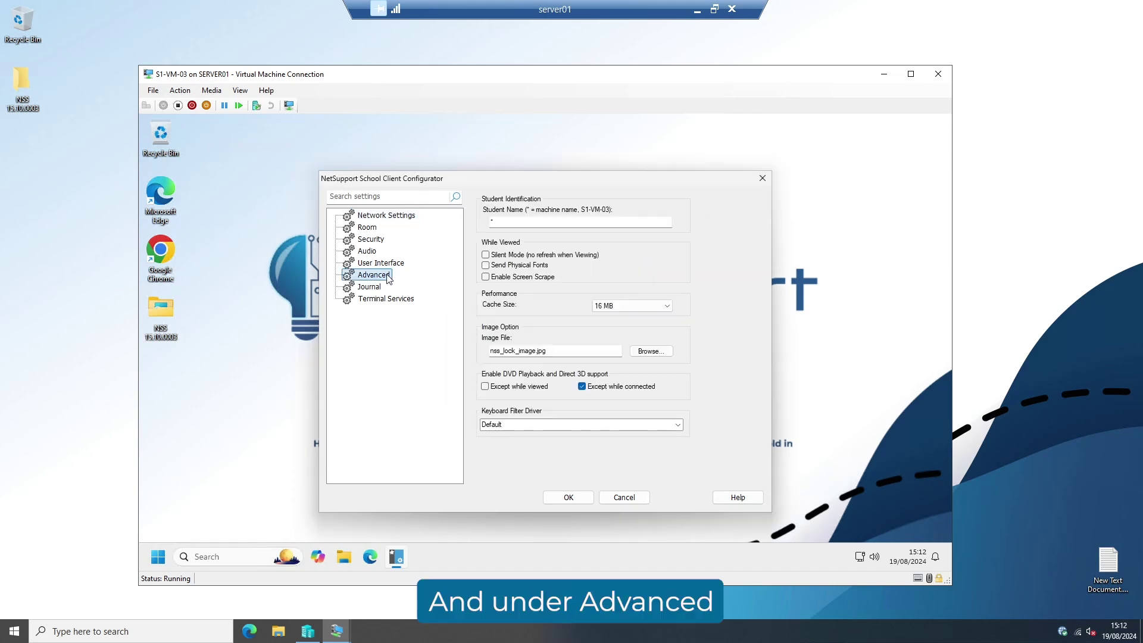
click(486, 255)
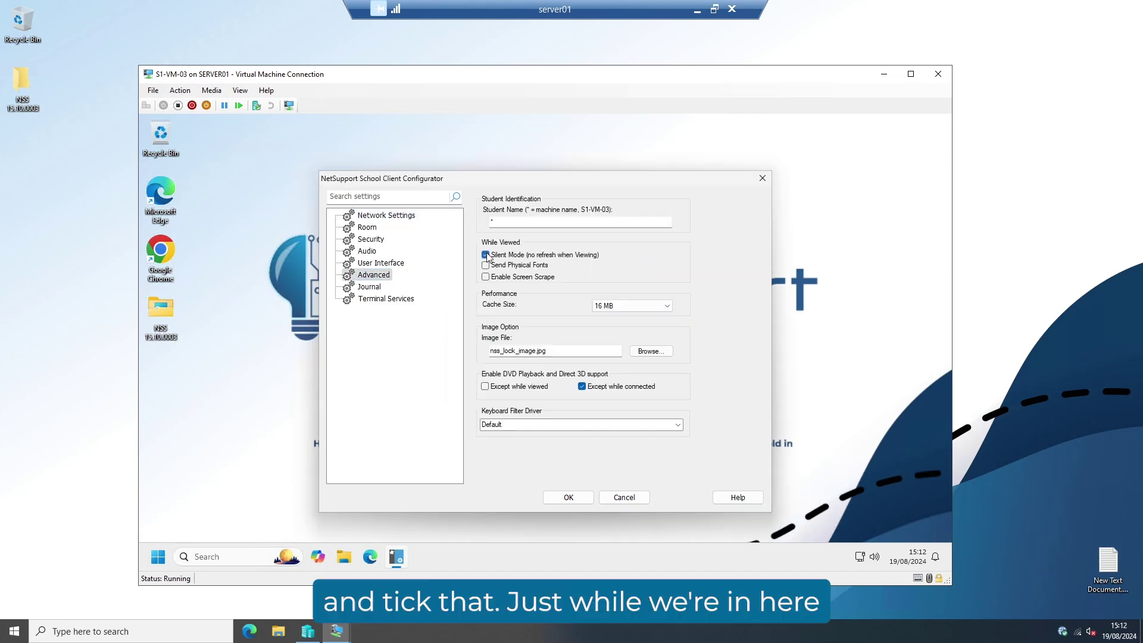
click(367, 229)
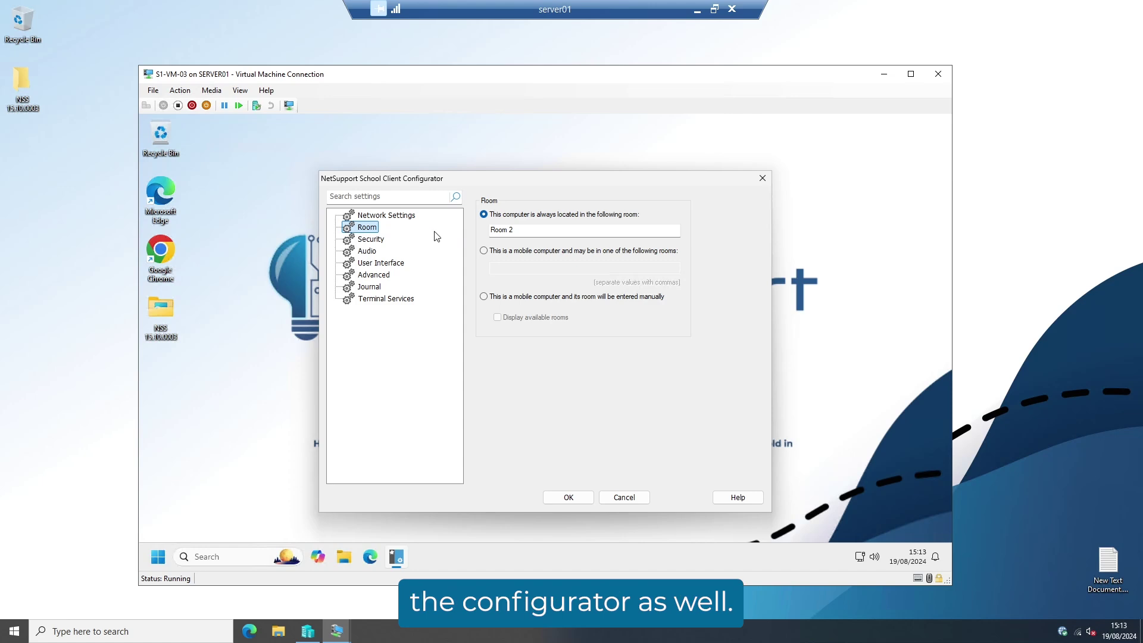
click(560, 497)
click(563, 378)
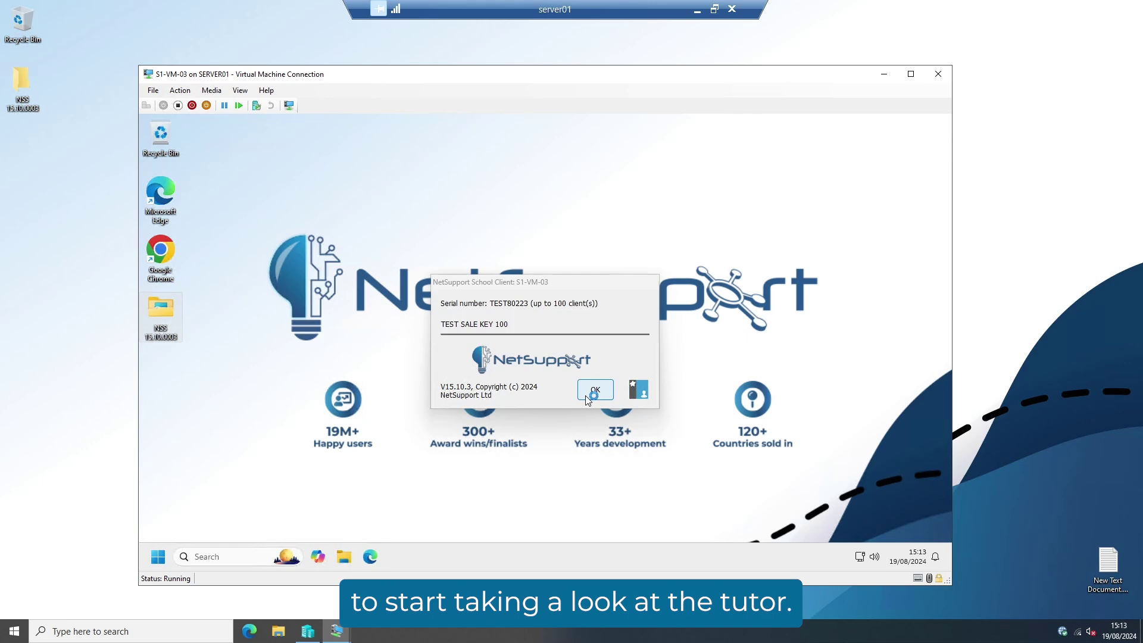
click(584, 395)
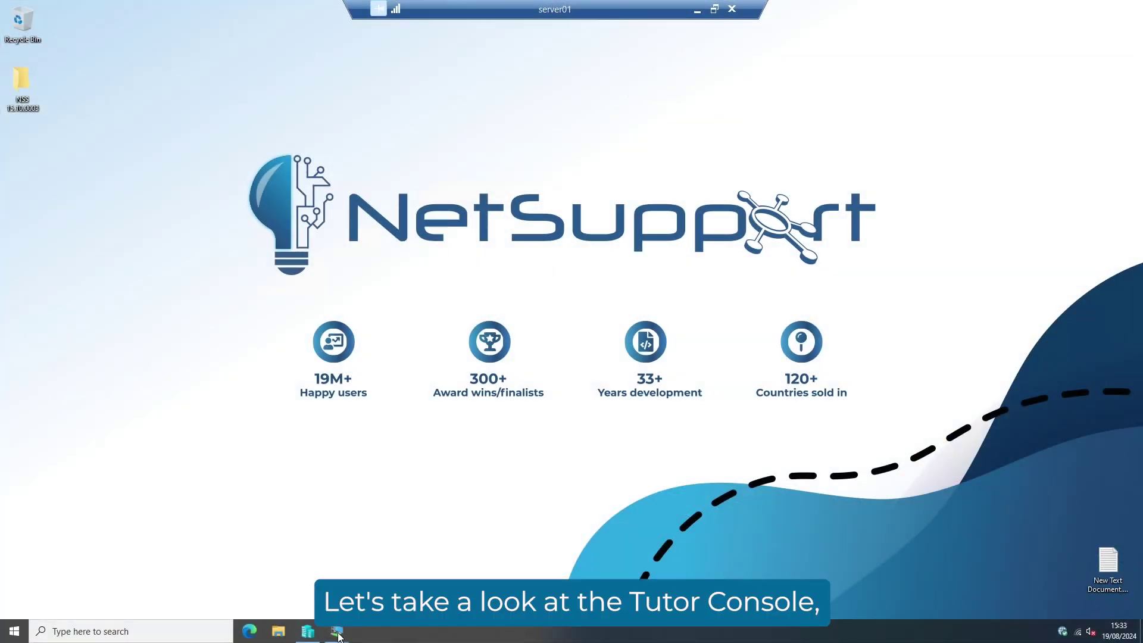
On S1-VM-01, start the NetSupport School Tutor Console with the full suite of features and disable its welcome screen at startup.
mouse_move(337, 636)
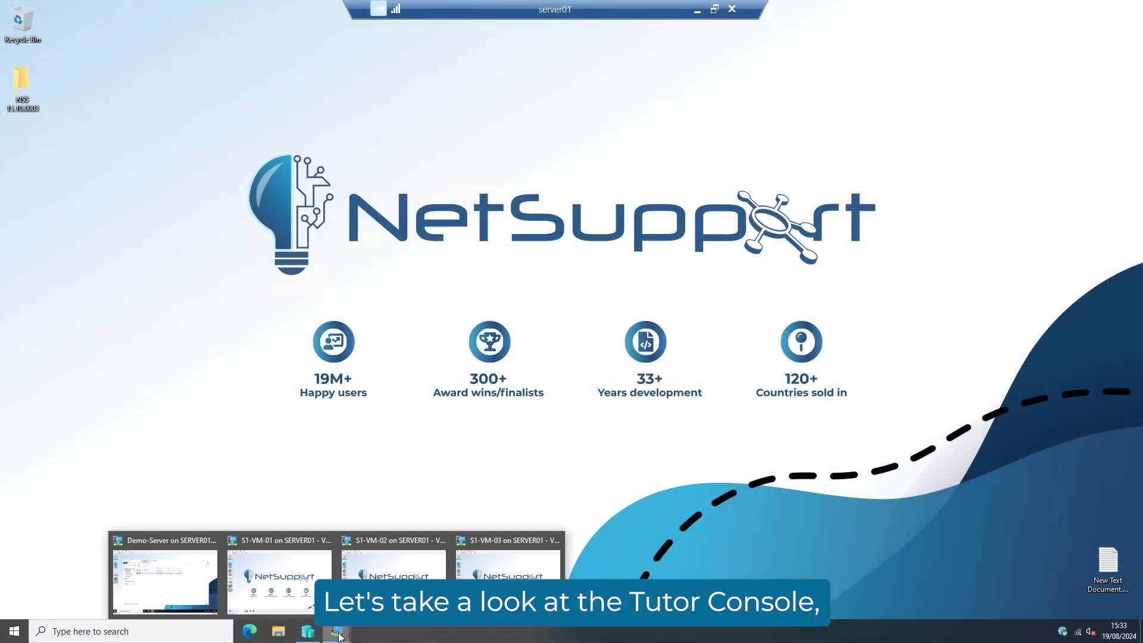
click(314, 598)
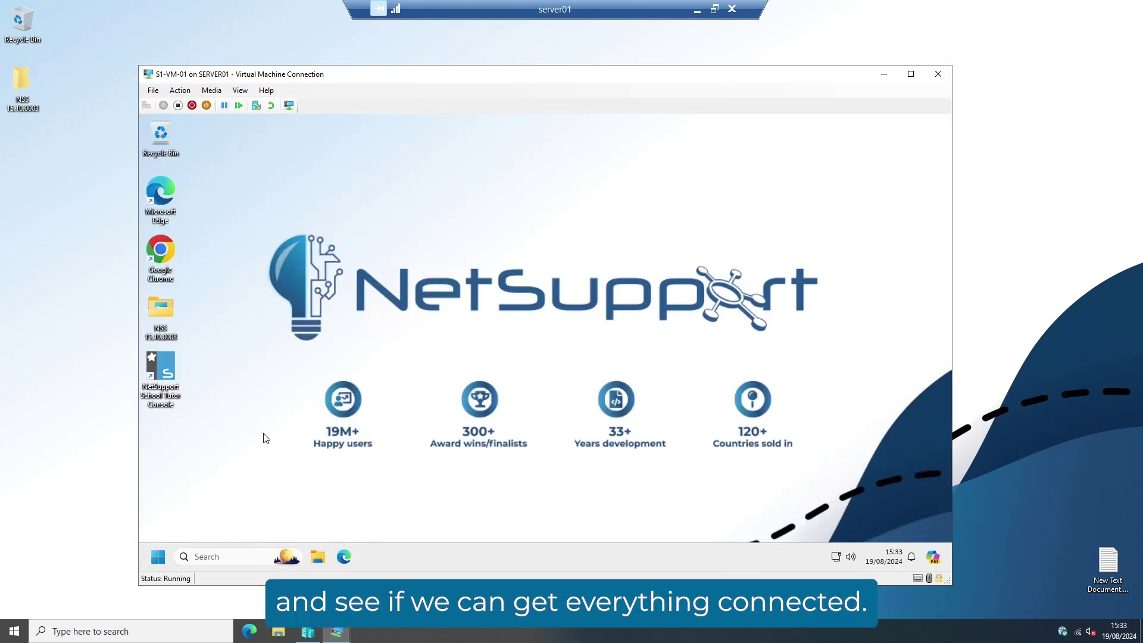
double_click(158, 402)
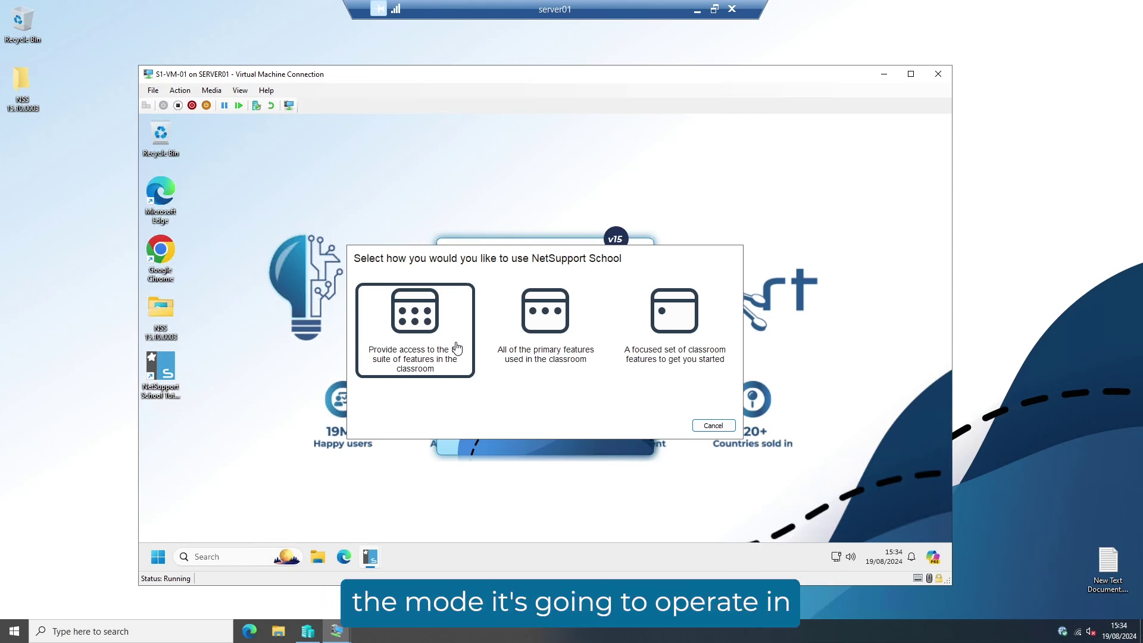
click(456, 348)
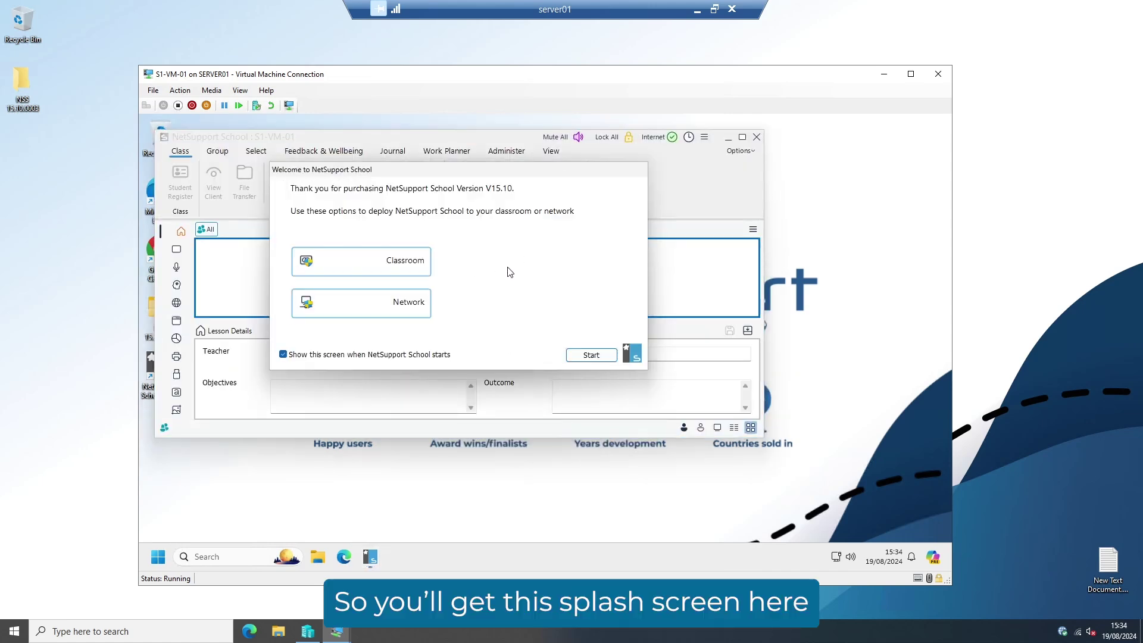
click(296, 357)
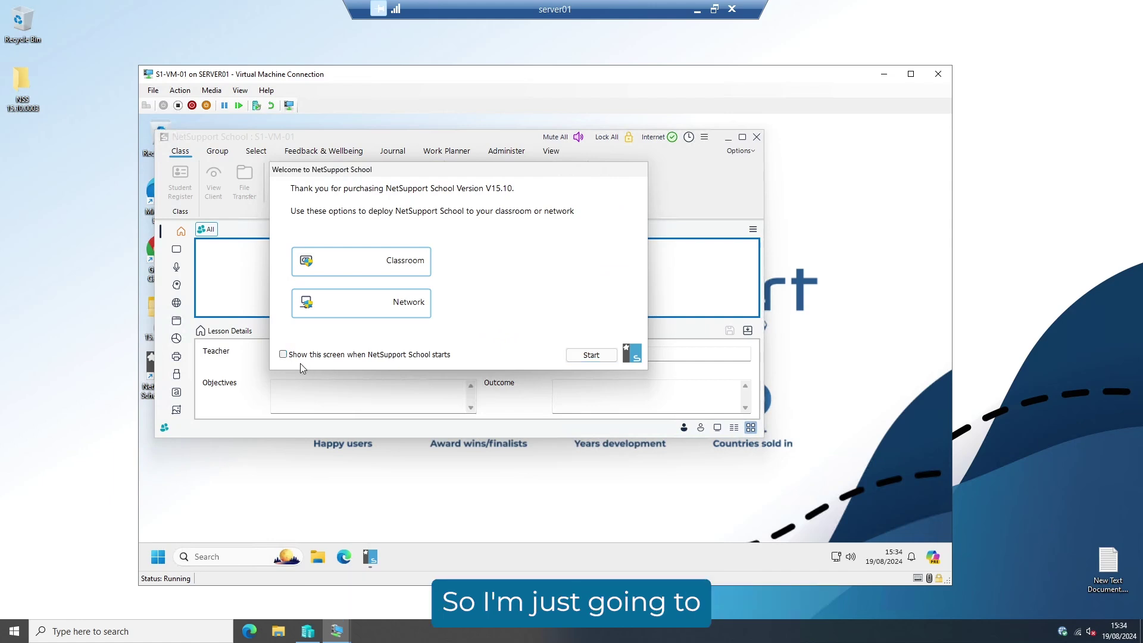
click(587, 357)
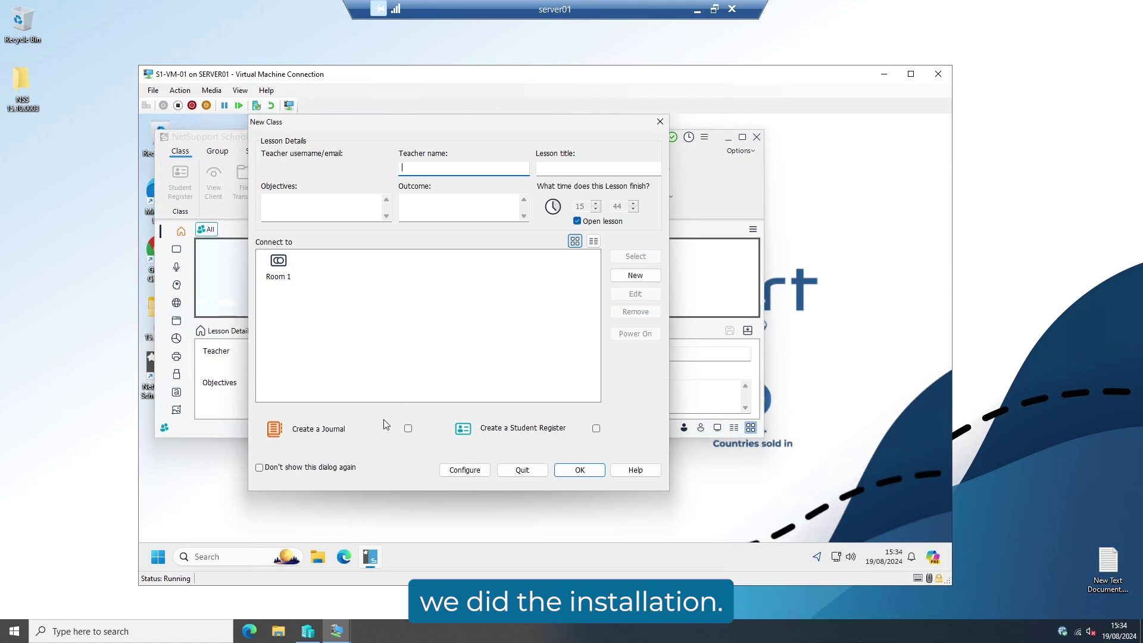
In the tutor's configuration, enable the Name & Connectivity Server with address "Demo-Server" and port 3085.
click(461, 471)
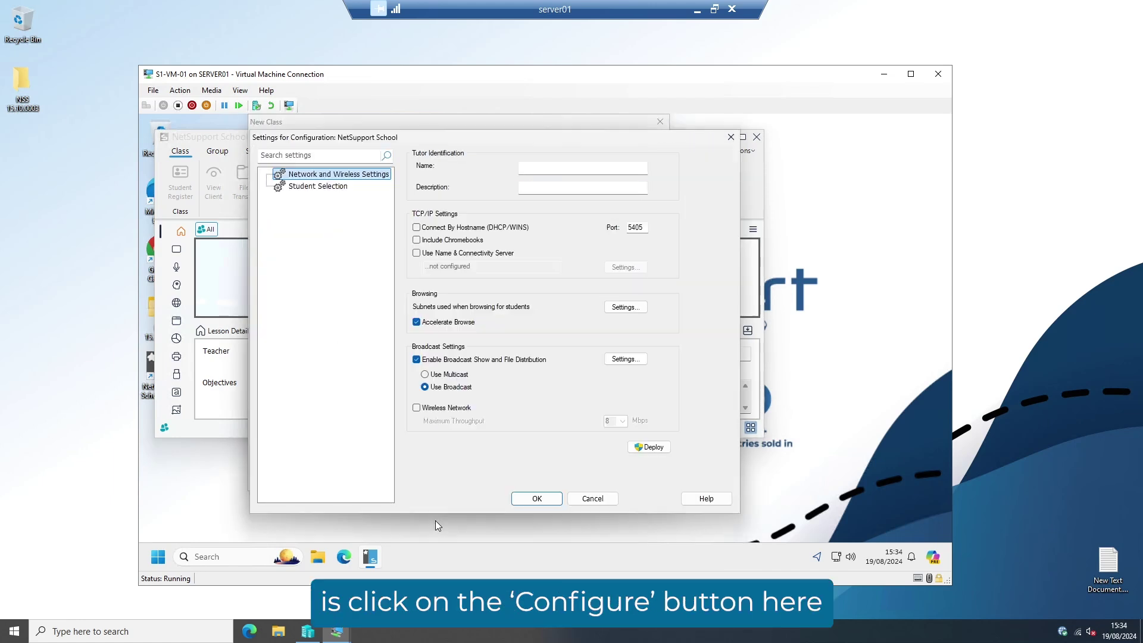
click(417, 253)
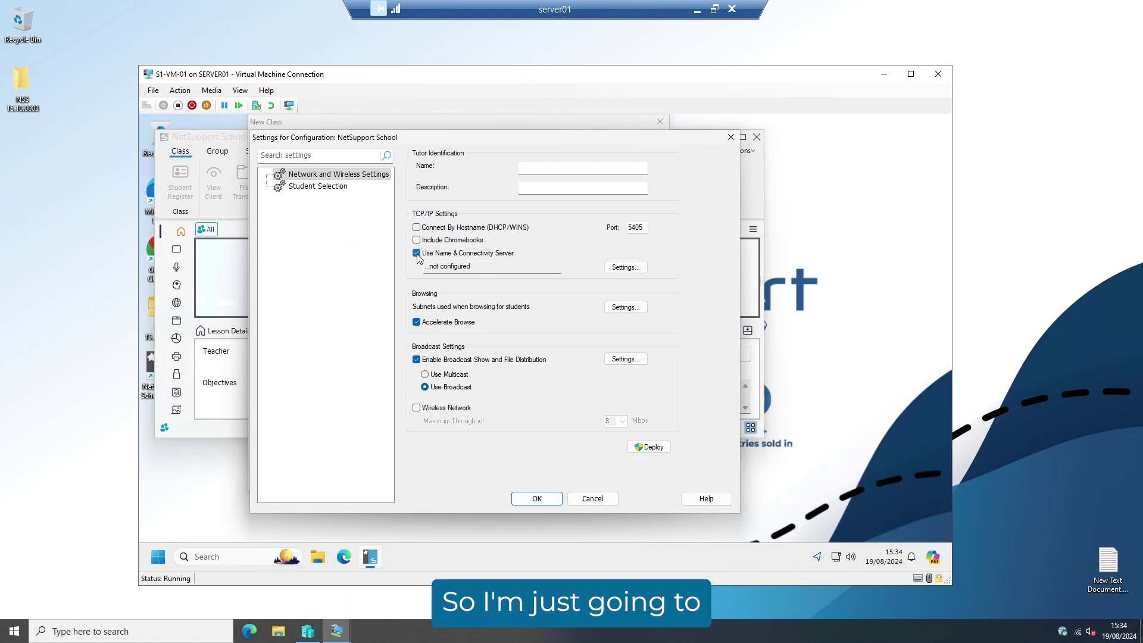
click(626, 268)
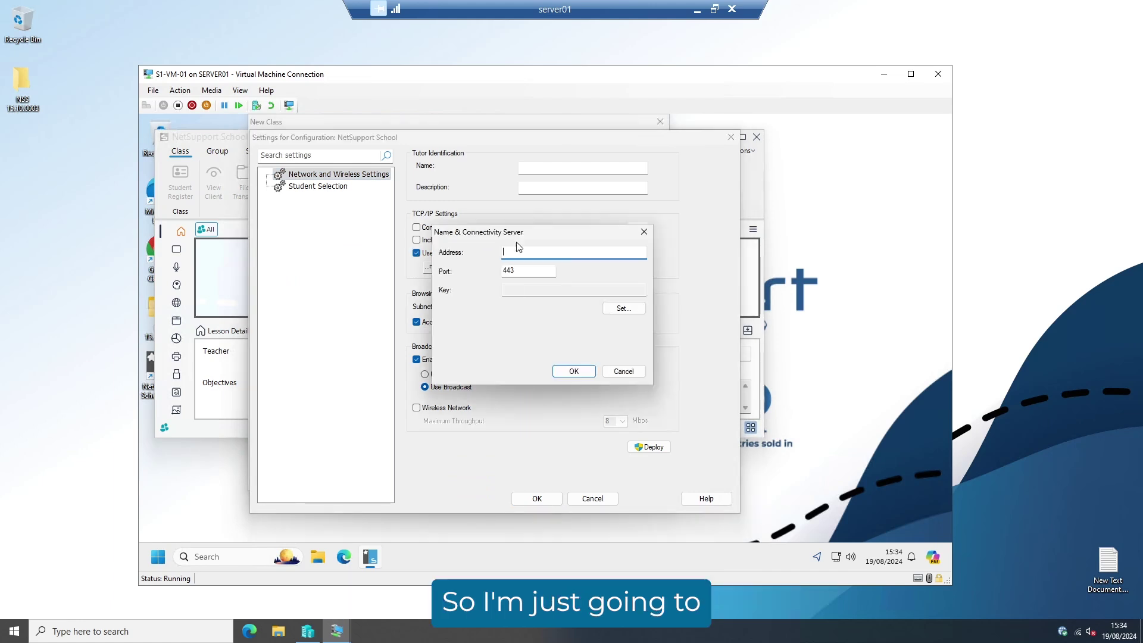
text(D)
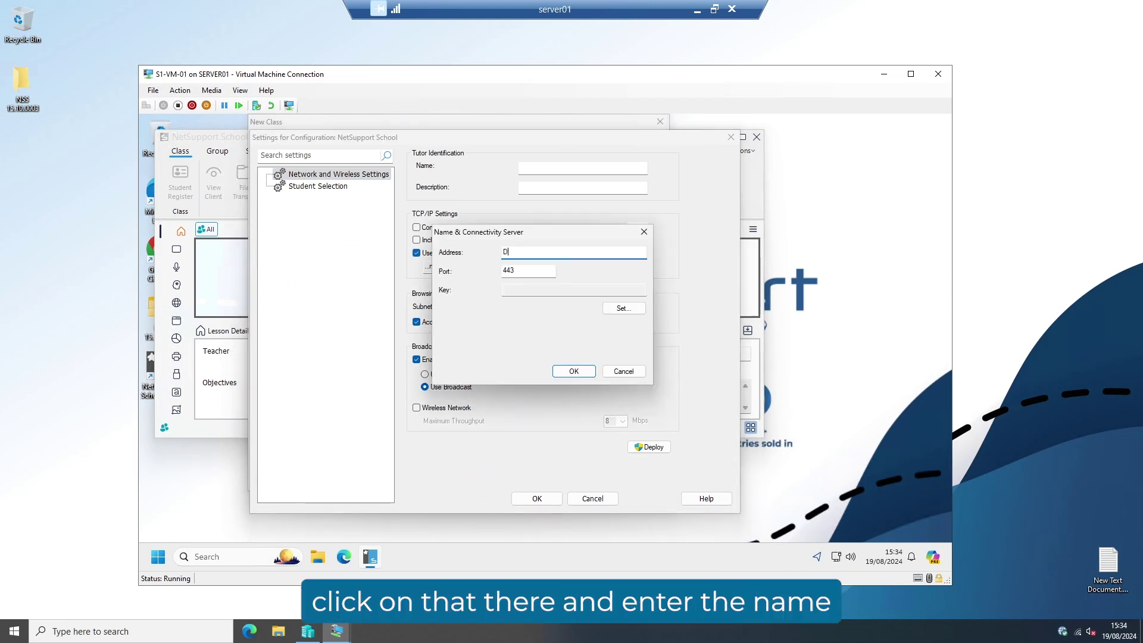
text(emo-Server)
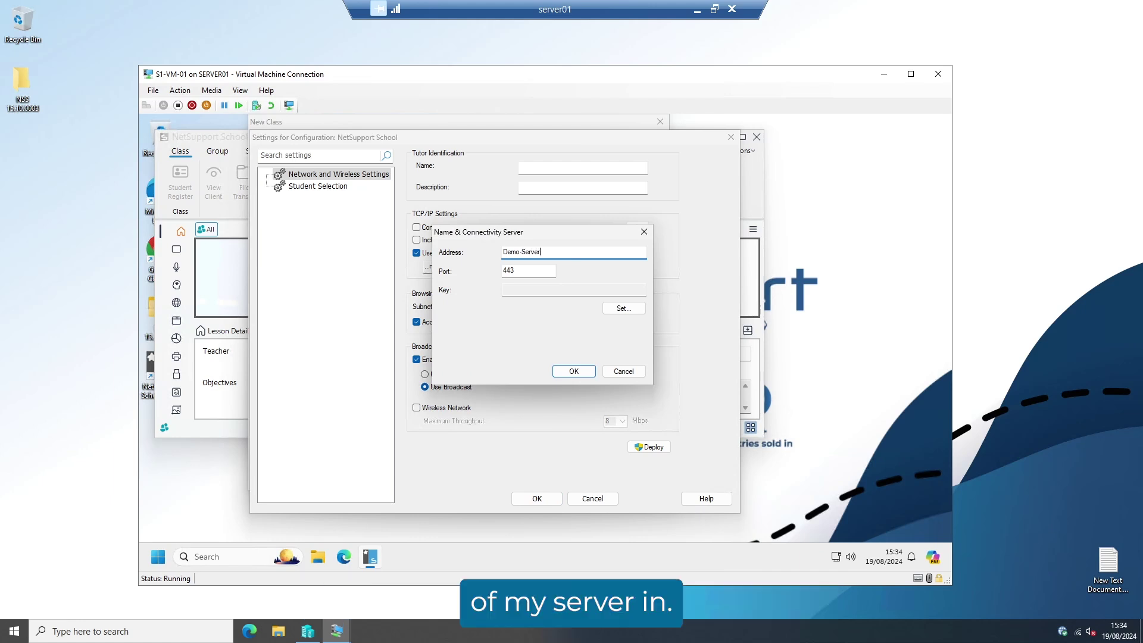
key(Tab)
text(3085)
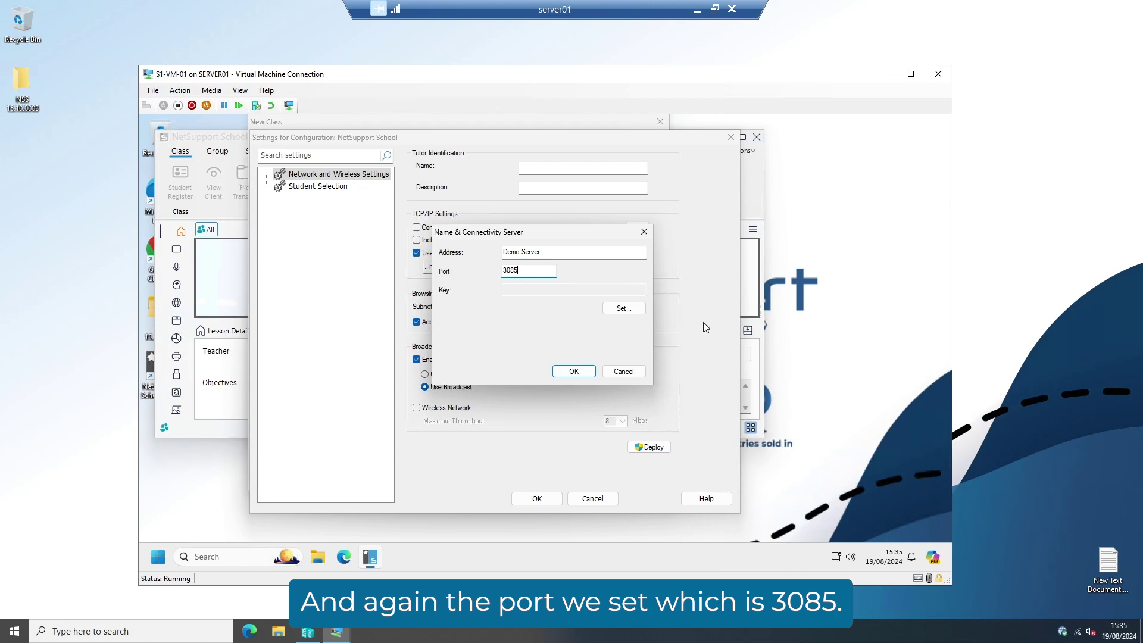
Enter and repeat the security key for the tutor's Name & Connectivity Server, and confirm the server details.
click(631, 308)
text(•)
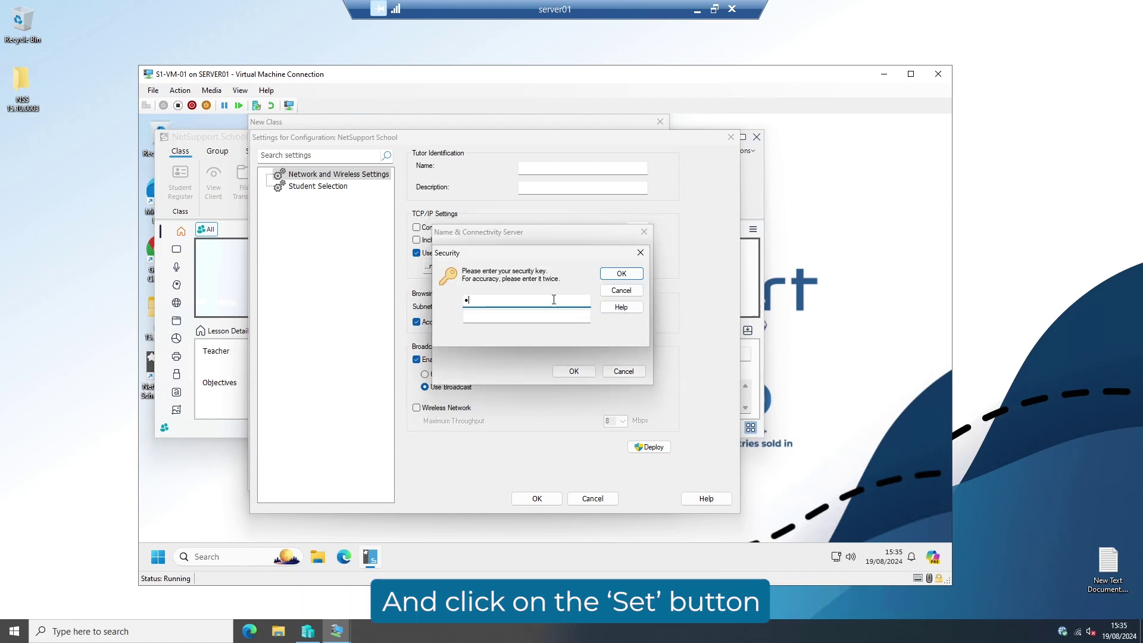
text(•••••••)
key(Tab)
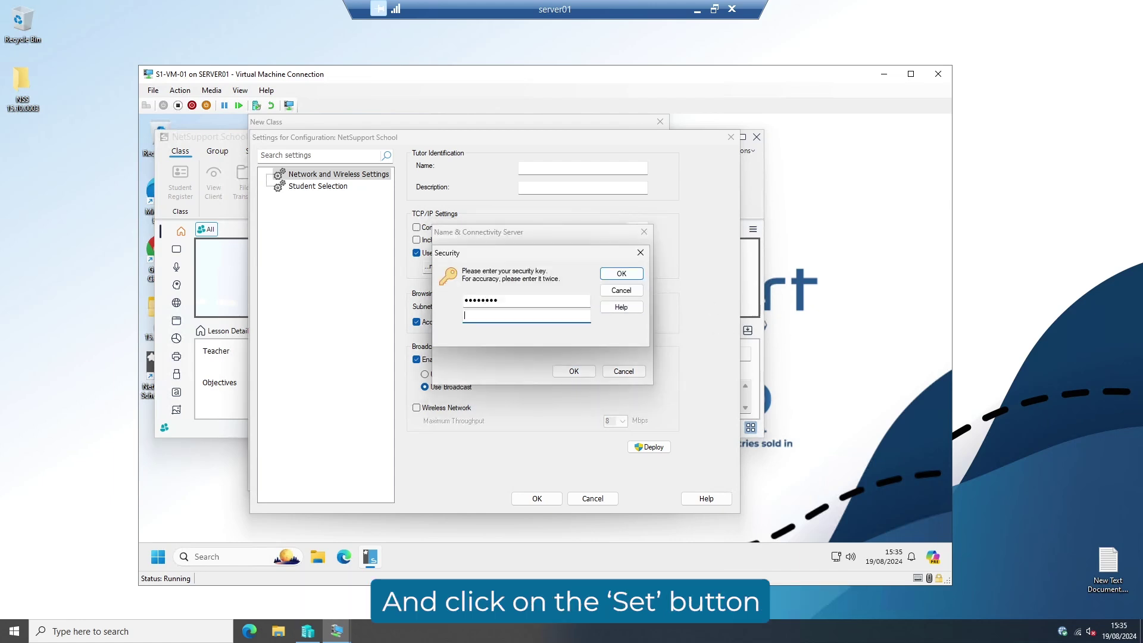
text(••••••••)
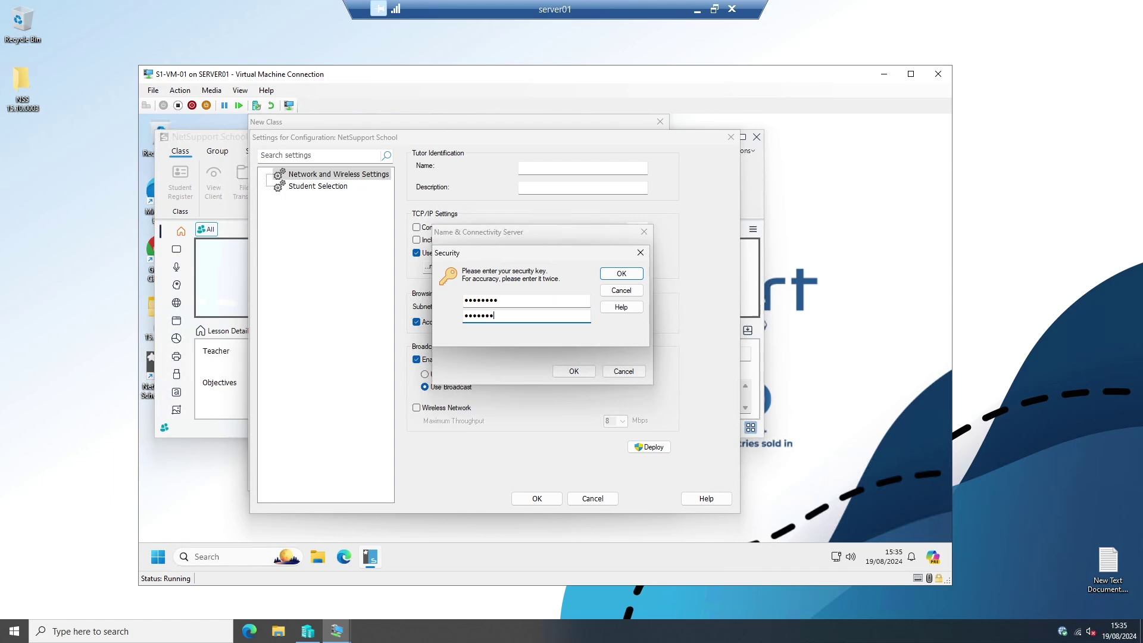
click(611, 280)
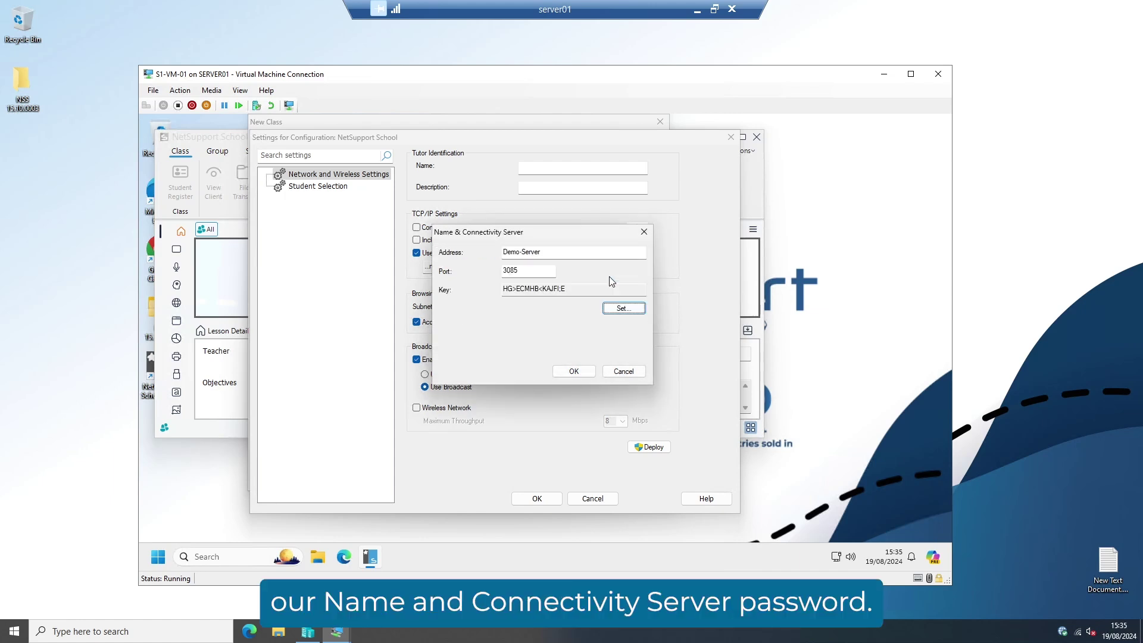
click(573, 370)
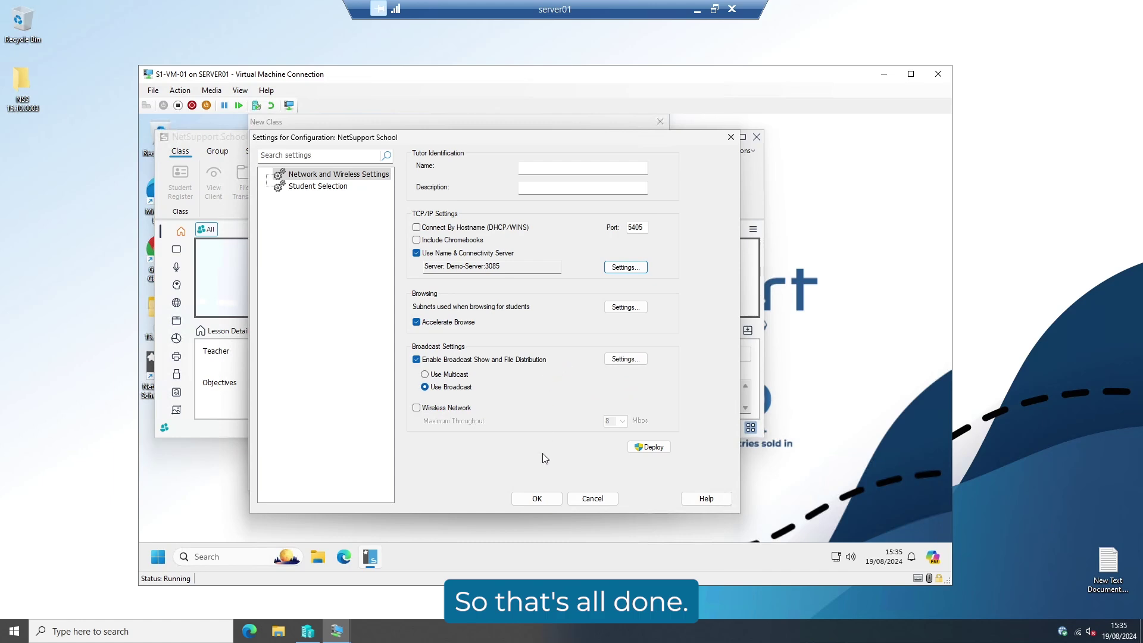
Save the tutor configuration, apply the transport and startup changes immediately, and start the class for Room 1.
click(536, 500)
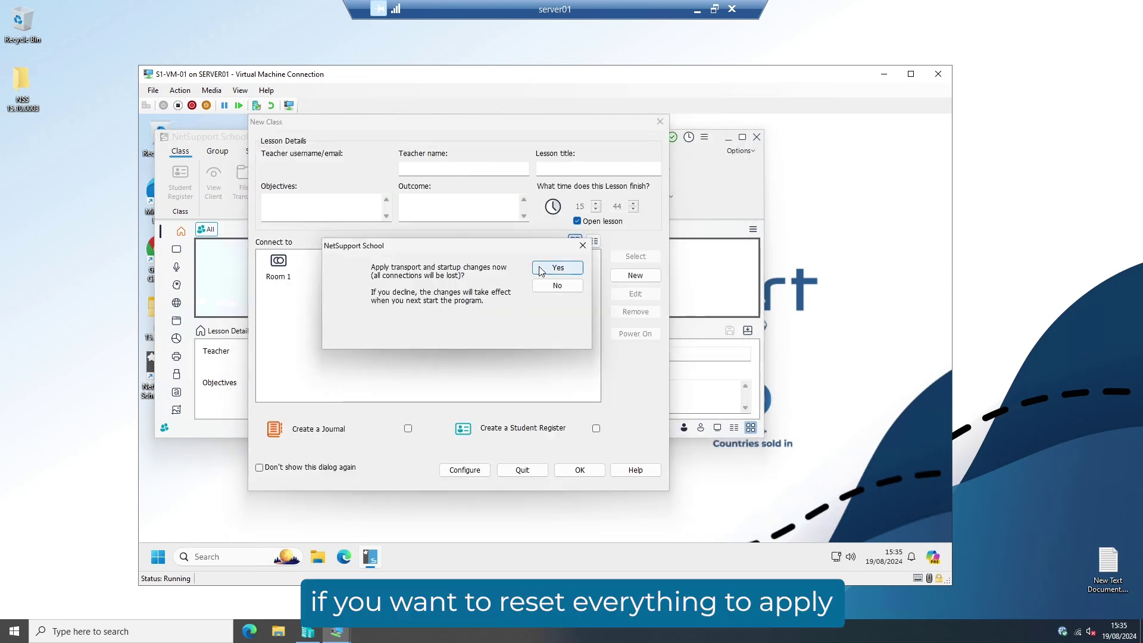
click(559, 271)
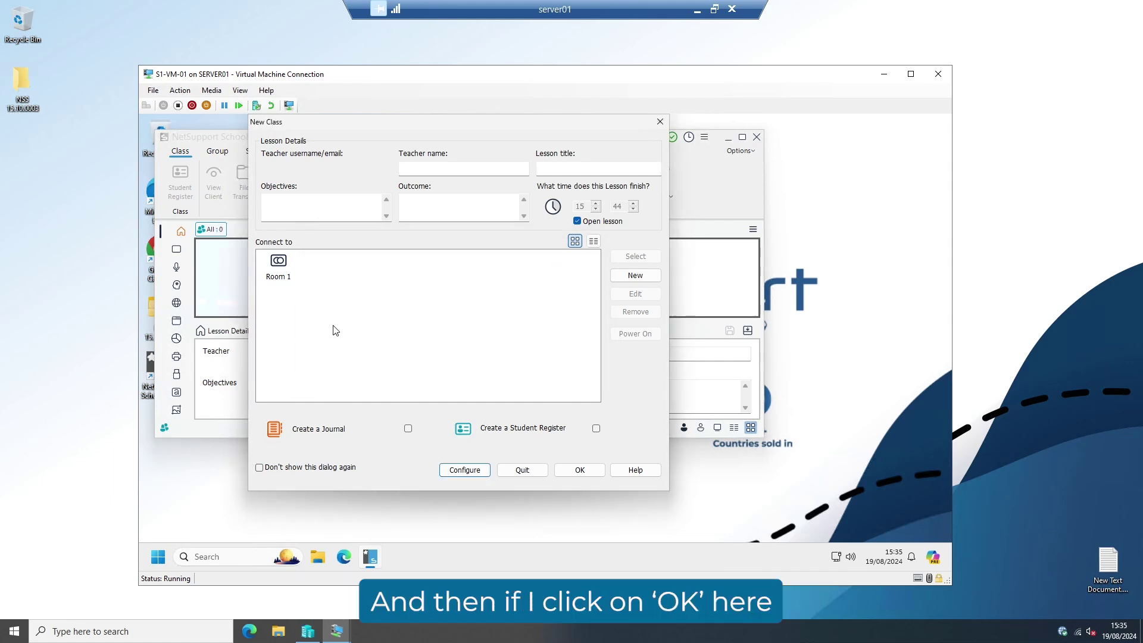
click(570, 472)
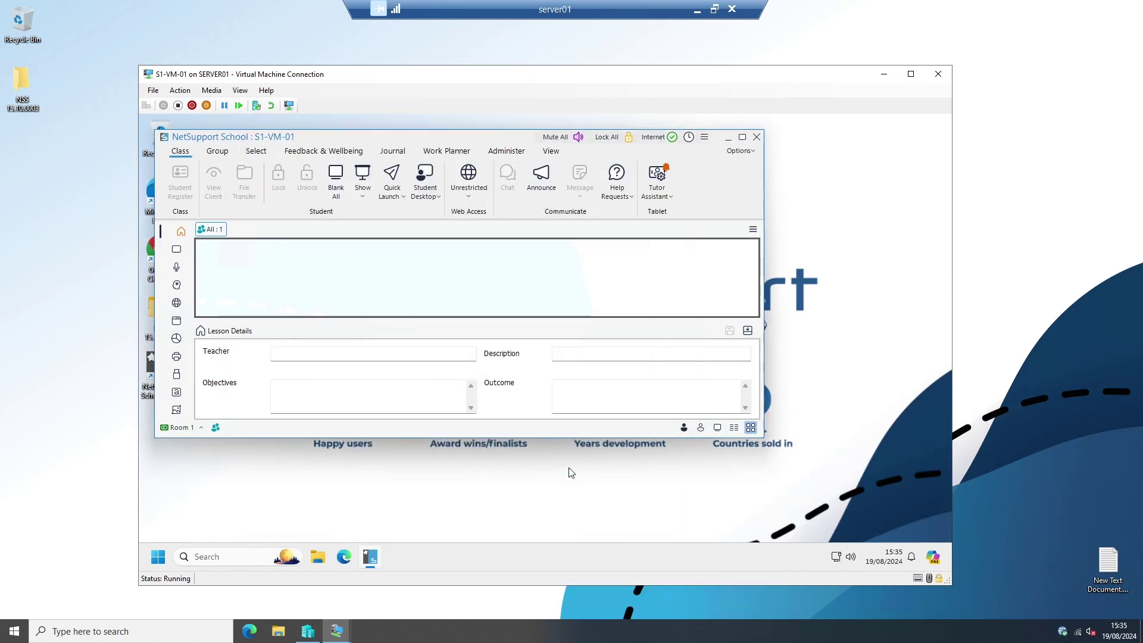
Maximize the Tutor Console and show the connected student as a thumbnail automatically sized to fit.
click(742, 137)
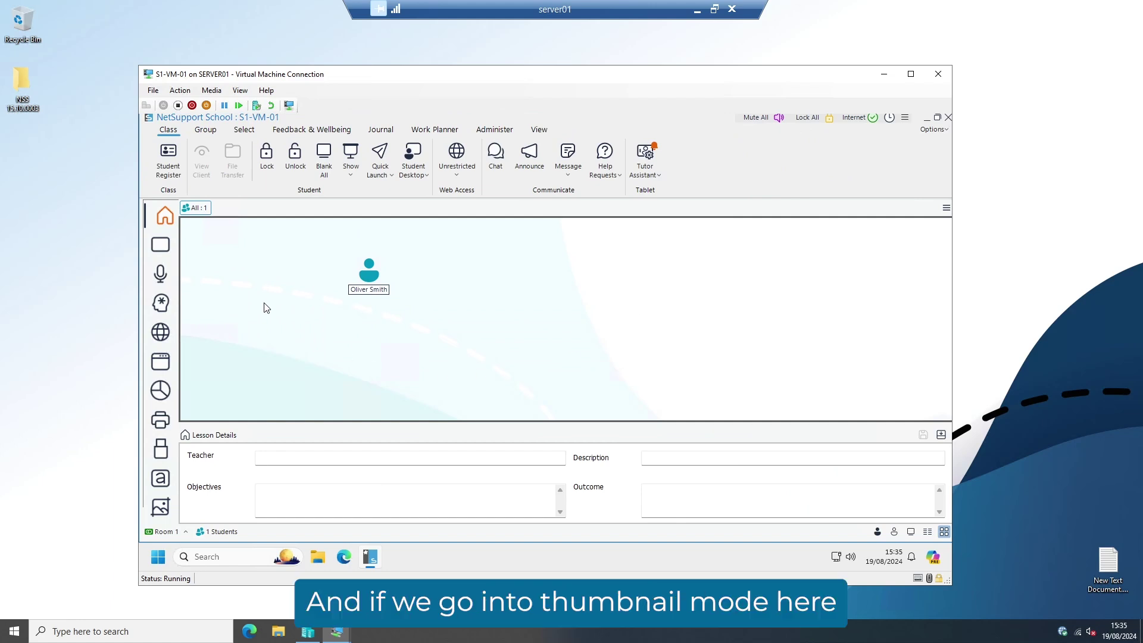
click(167, 248)
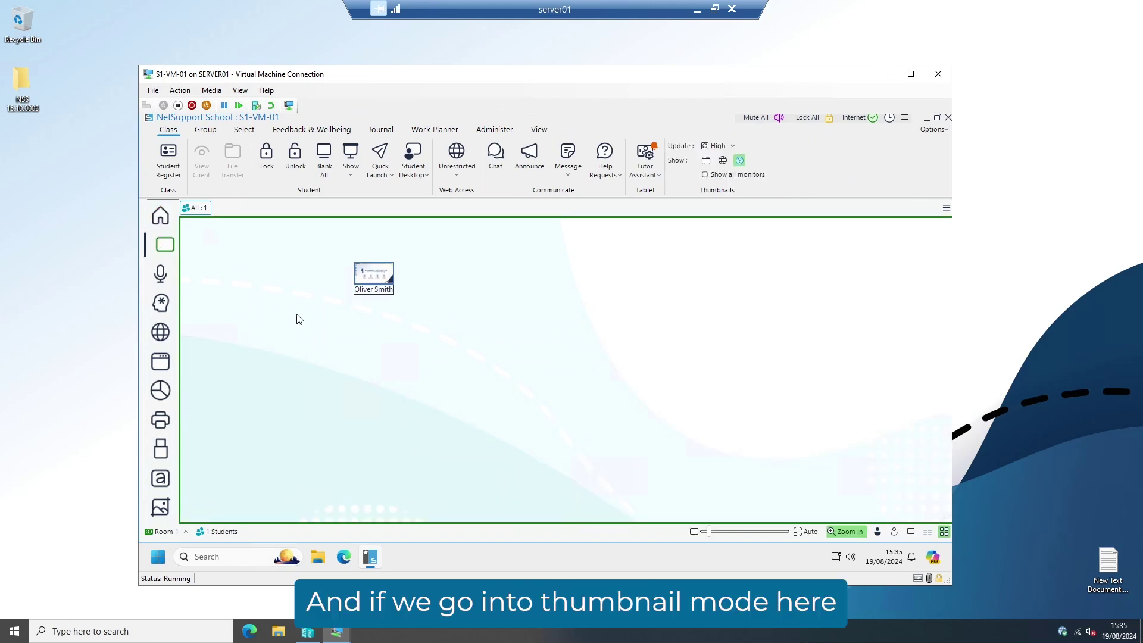
click(806, 531)
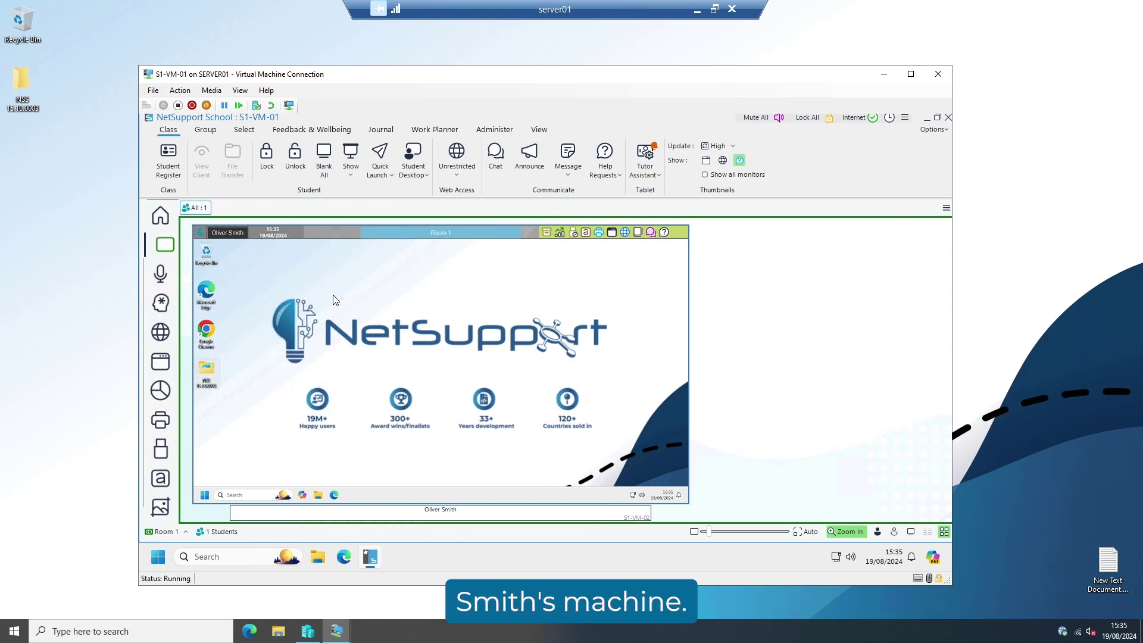
End the Room 1 class and return to the setup for a new class.
mouse_move(335, 300)
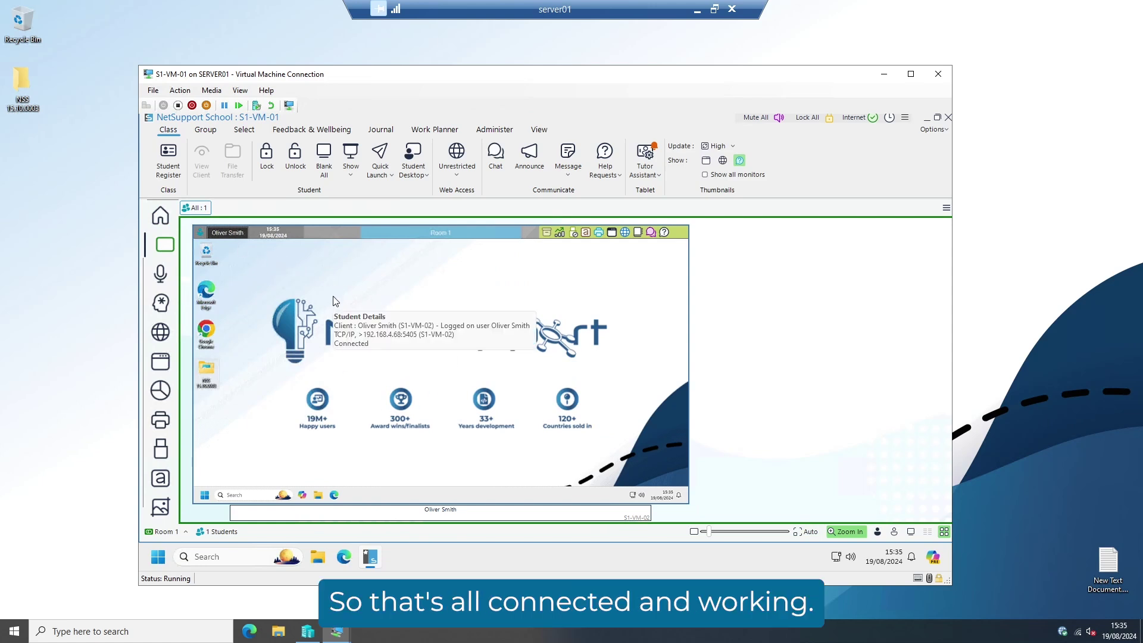
click(177, 536)
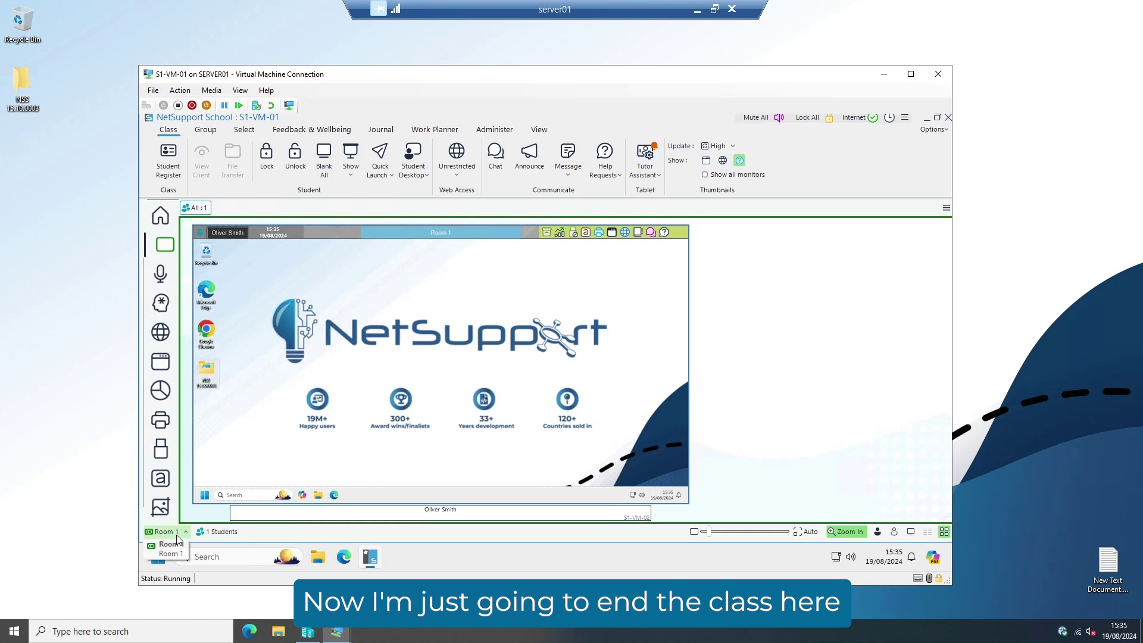
click(176, 535)
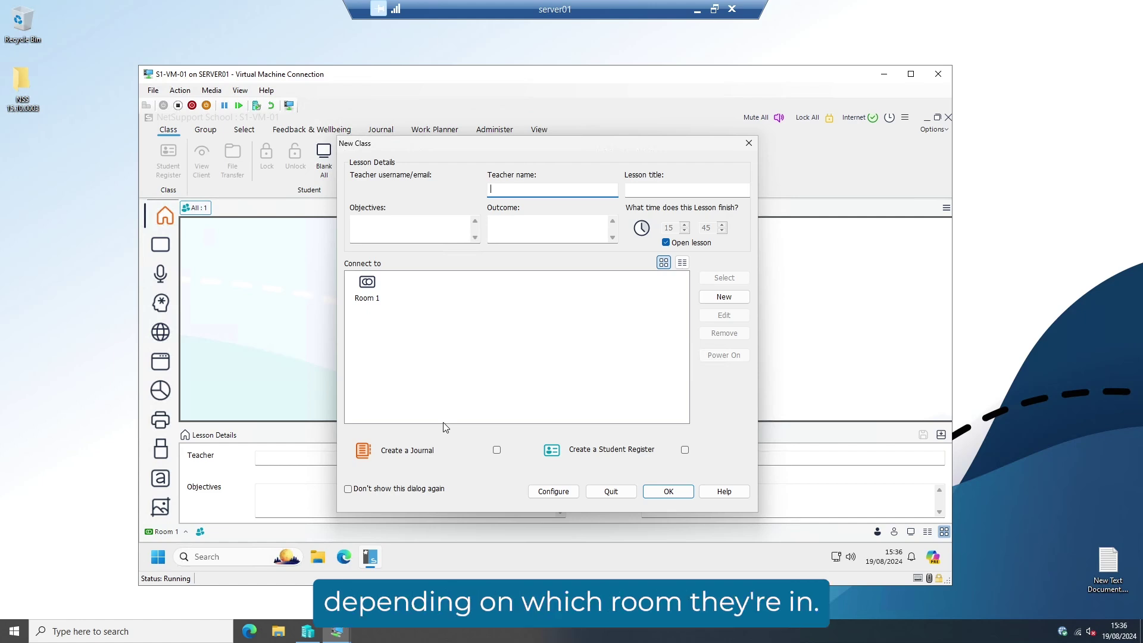
Add a new Room mode connection named "Room 2" without making it the active connection method.
click(711, 297)
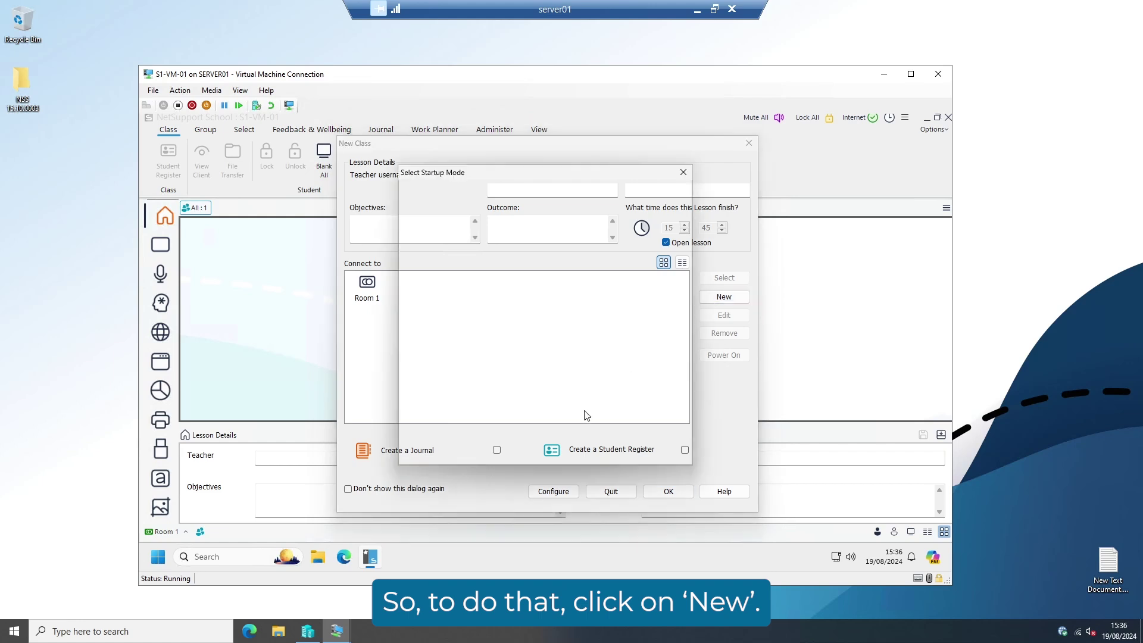
double_click(505, 235)
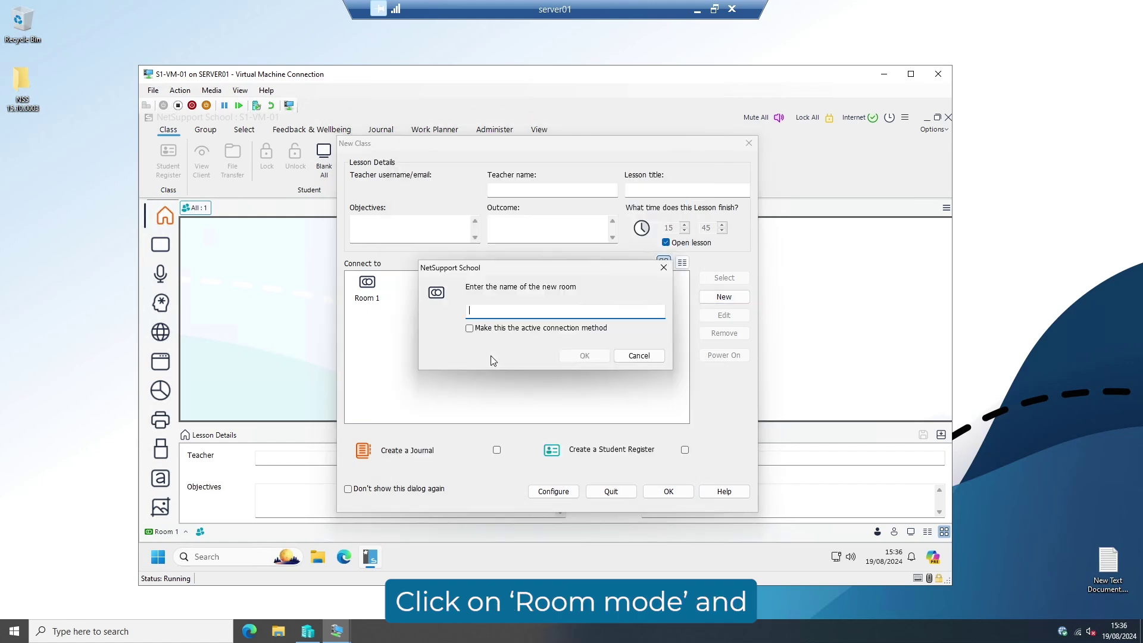
text(Ro)
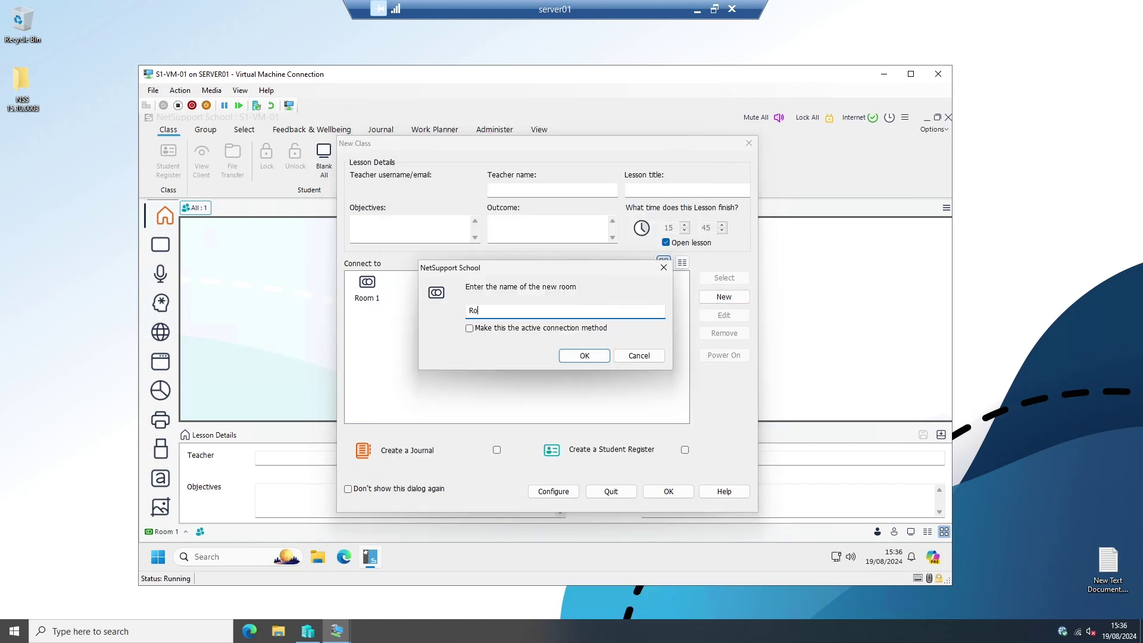
text(om 2)
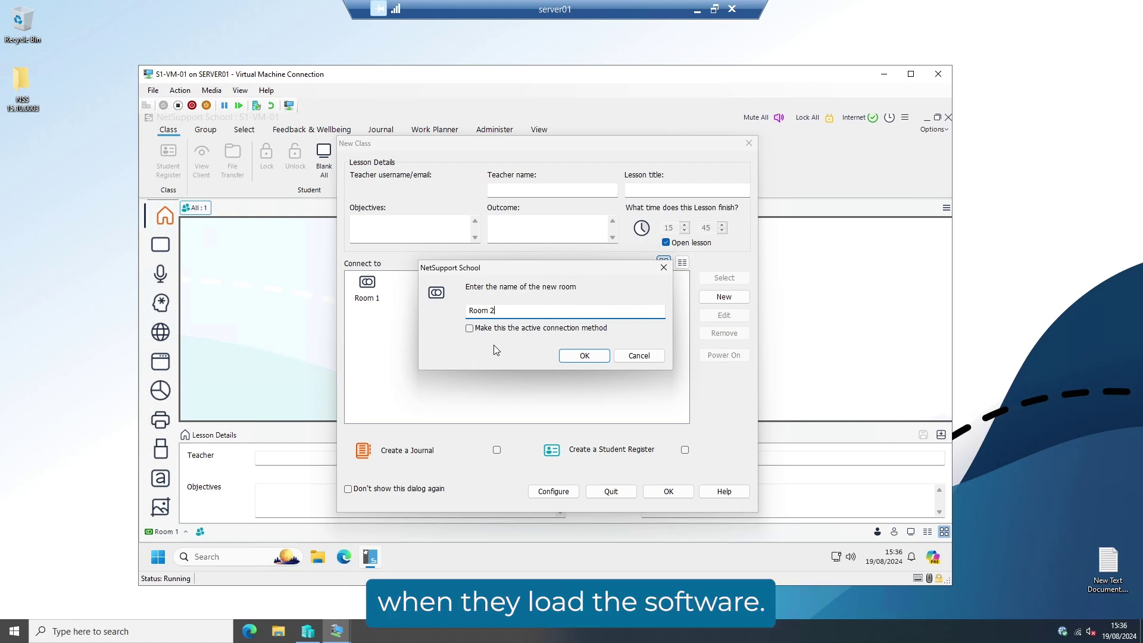
click(566, 356)
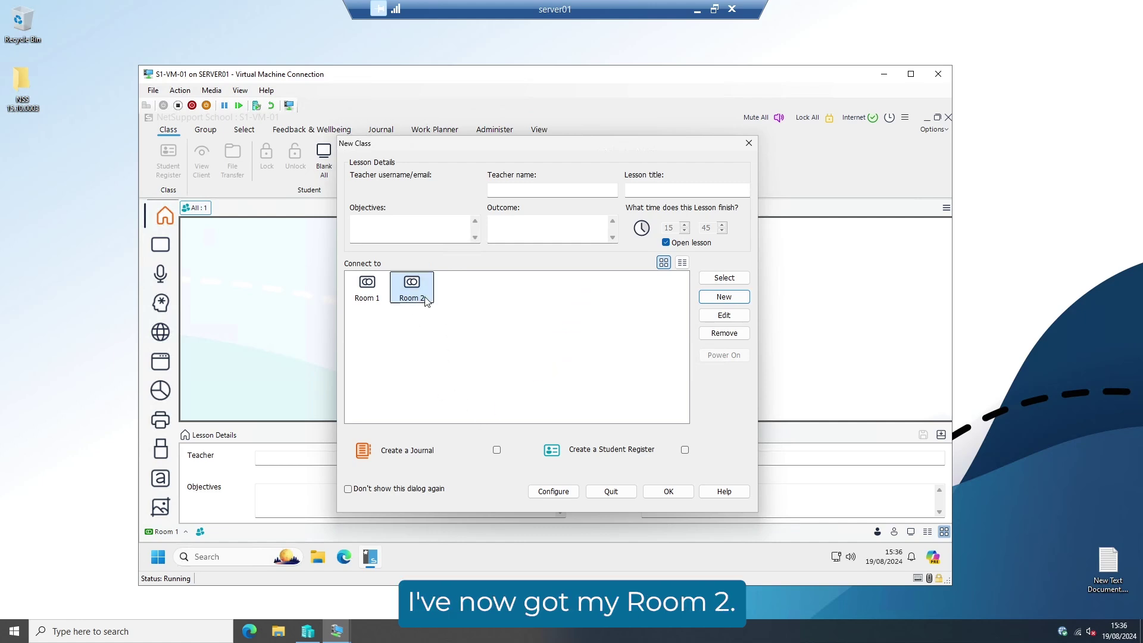
Select Room 2 as the class connection, start the class, and show its connected student as a thumbnail.
click(716, 282)
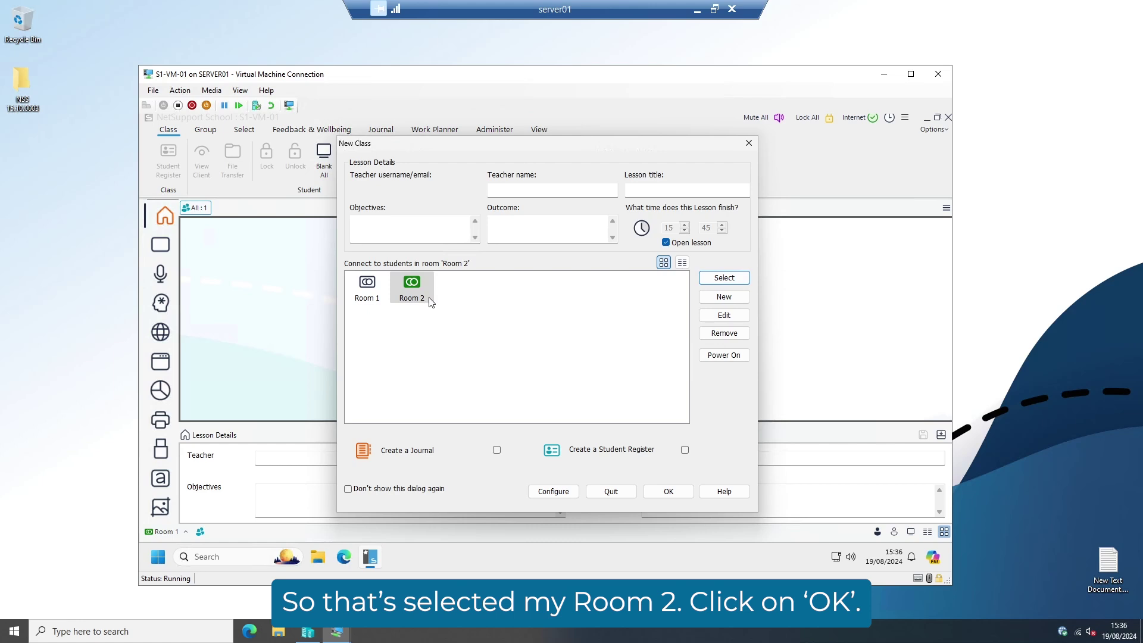
click(669, 491)
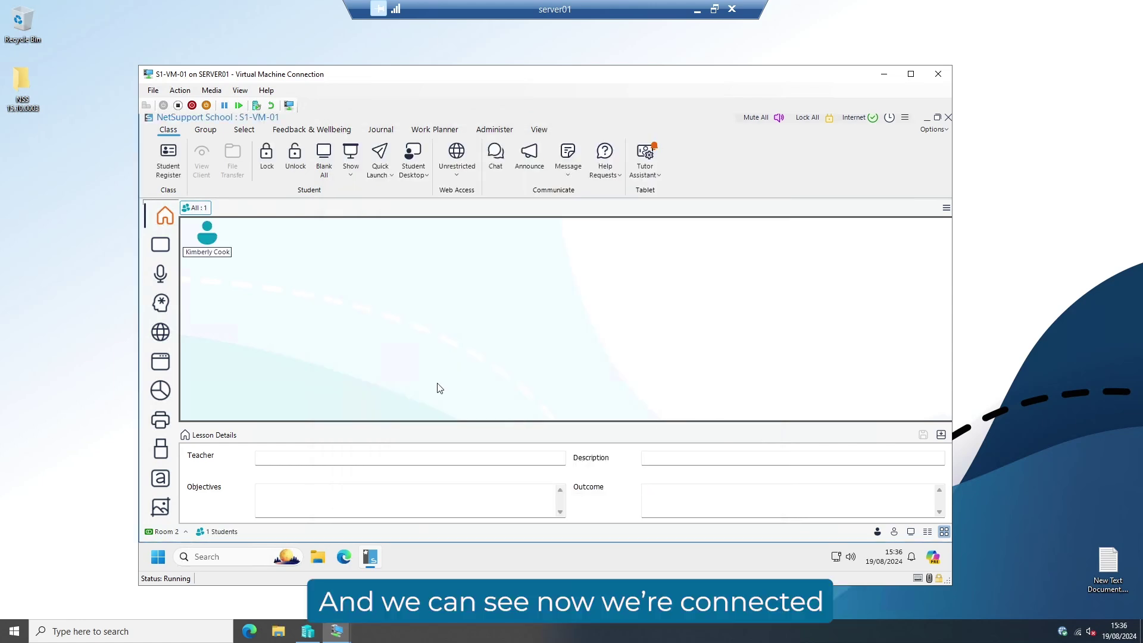
click(160, 247)
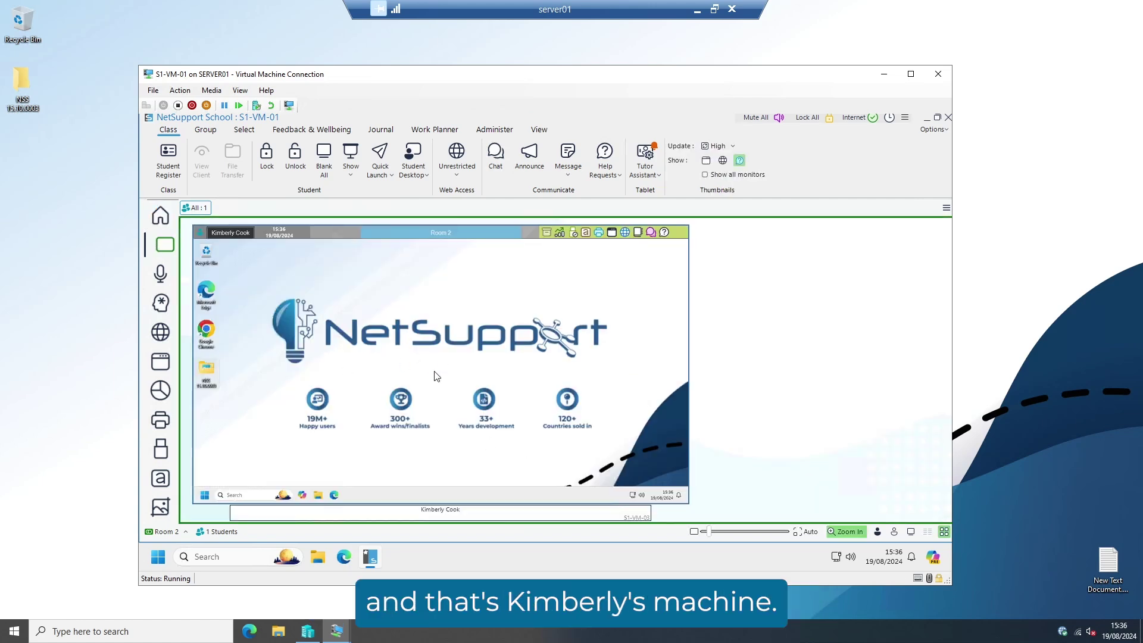
mouse_move(434, 376)
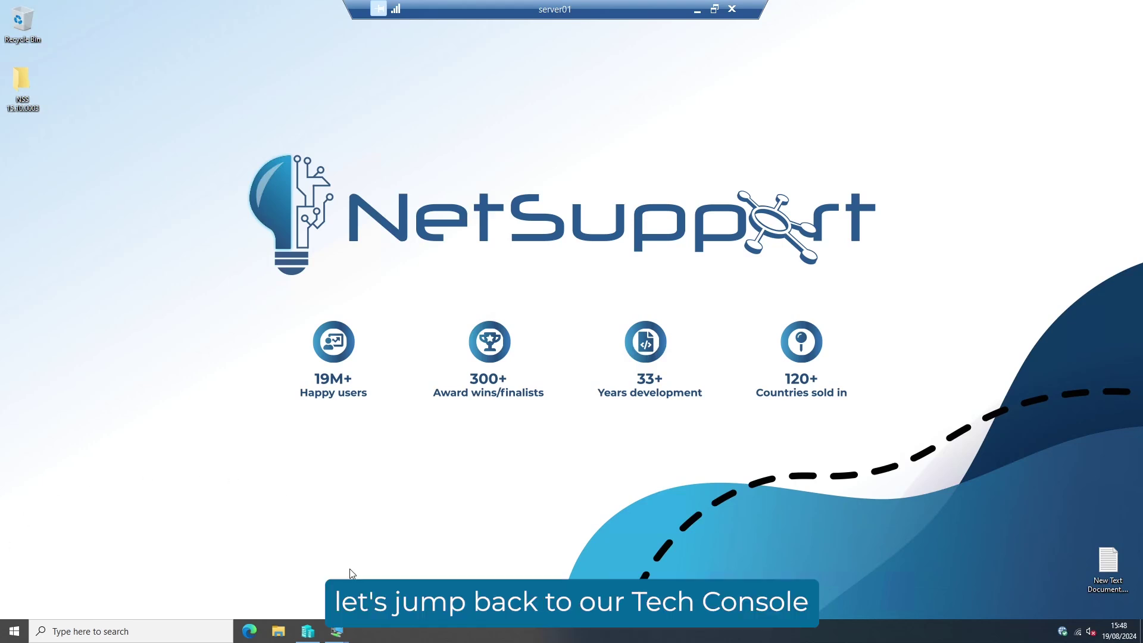
Switch to the Demo-Server virtual machine and launch the NetSupport School Tech Console.
mouse_move(335, 638)
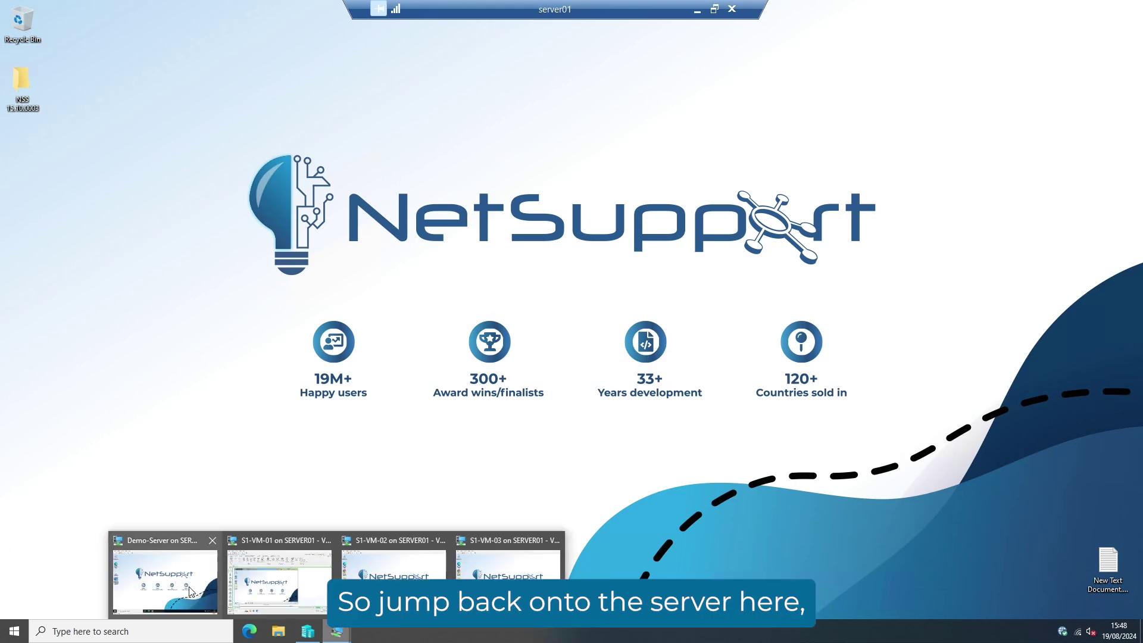
click(165, 580)
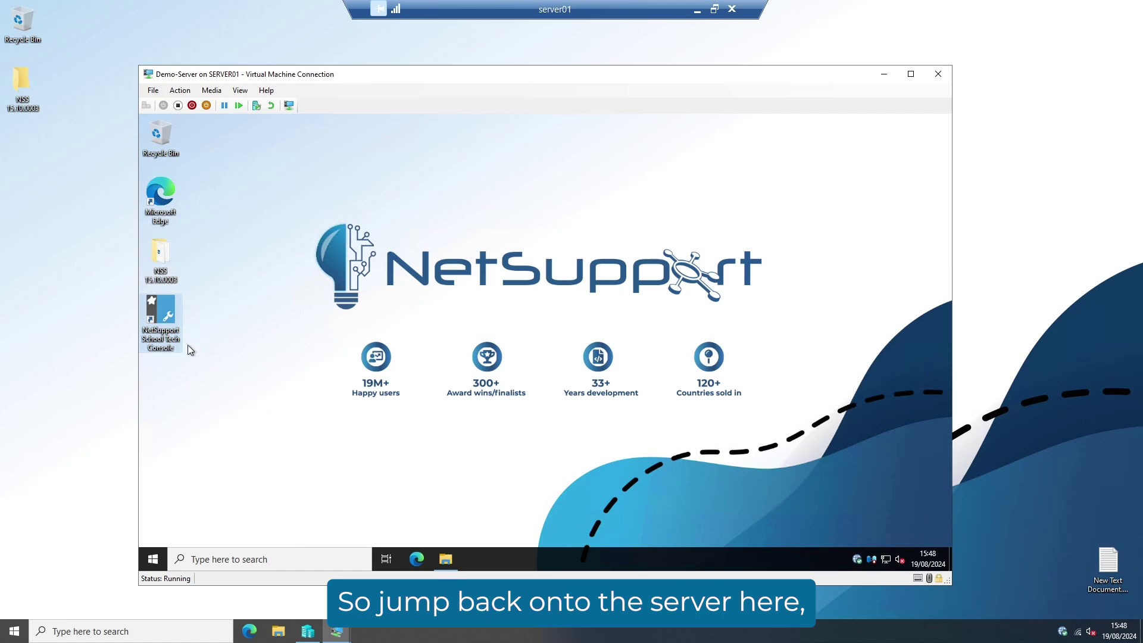
double_click(166, 340)
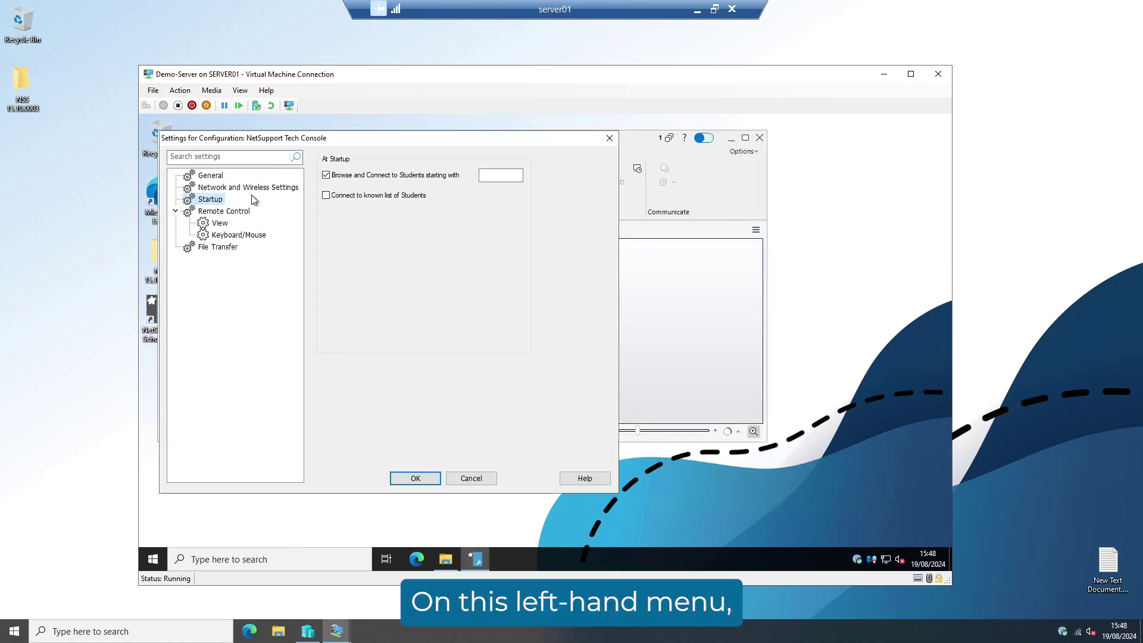
In the Tech Console's network settings, enable the Name & Connectivity Server with address "Demo-Server" and port 3085.
click(220, 188)
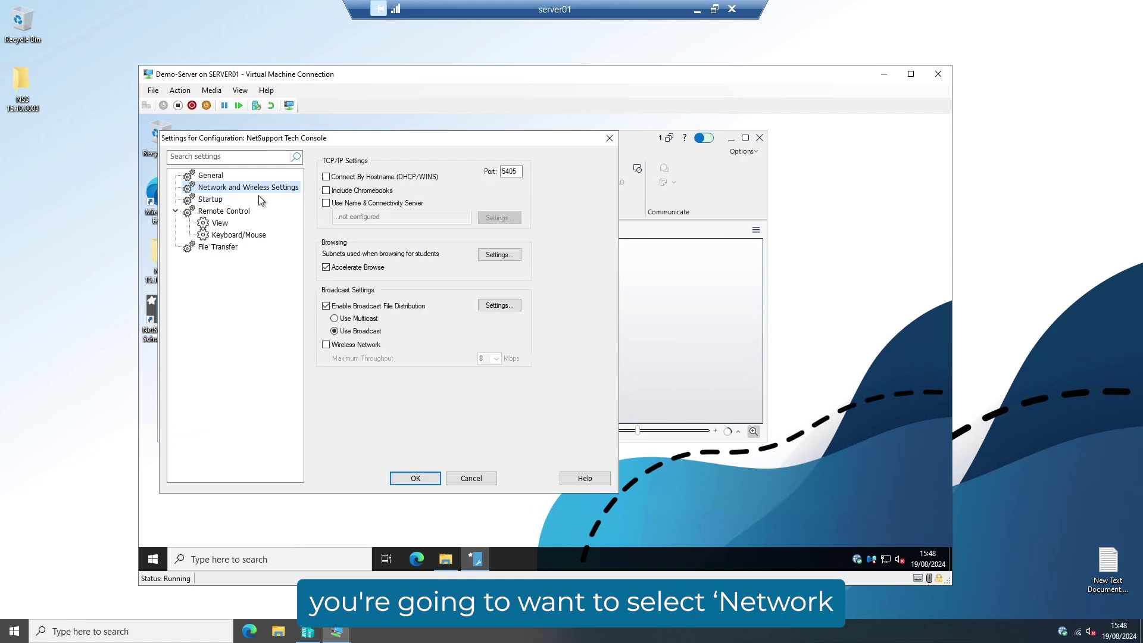
click(326, 203)
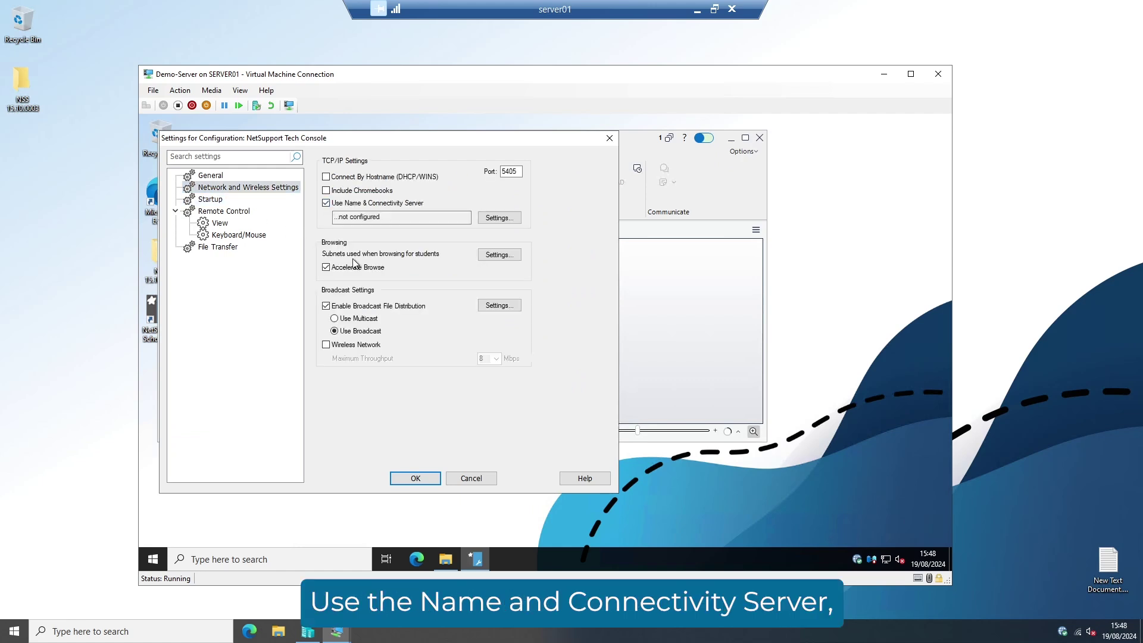
click(499, 219)
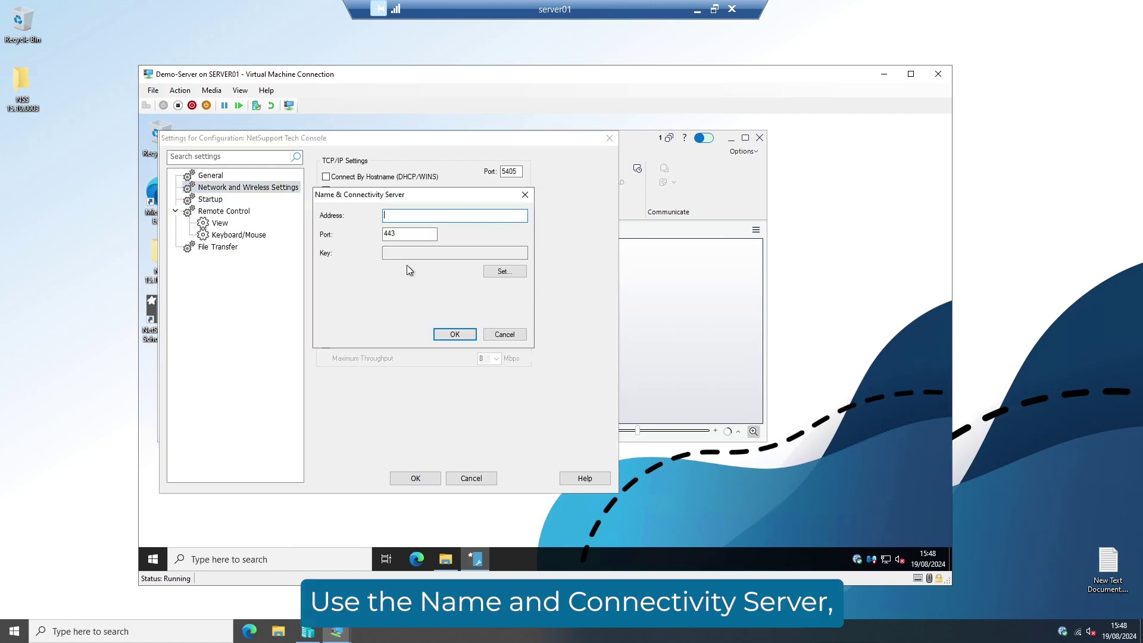
text(D)
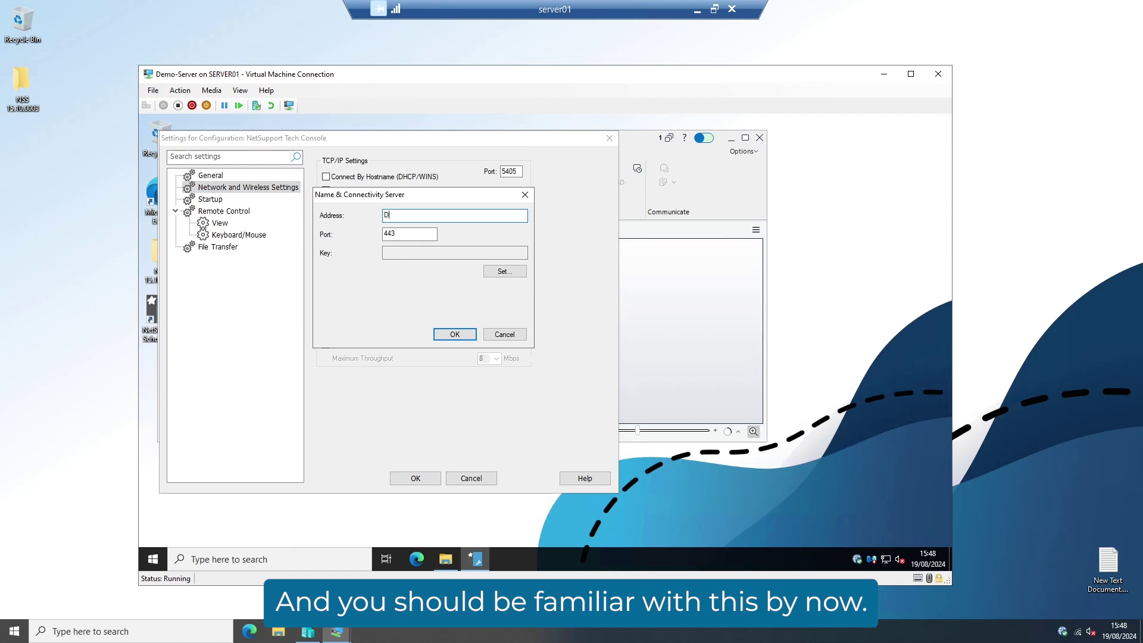
text(emo-S)
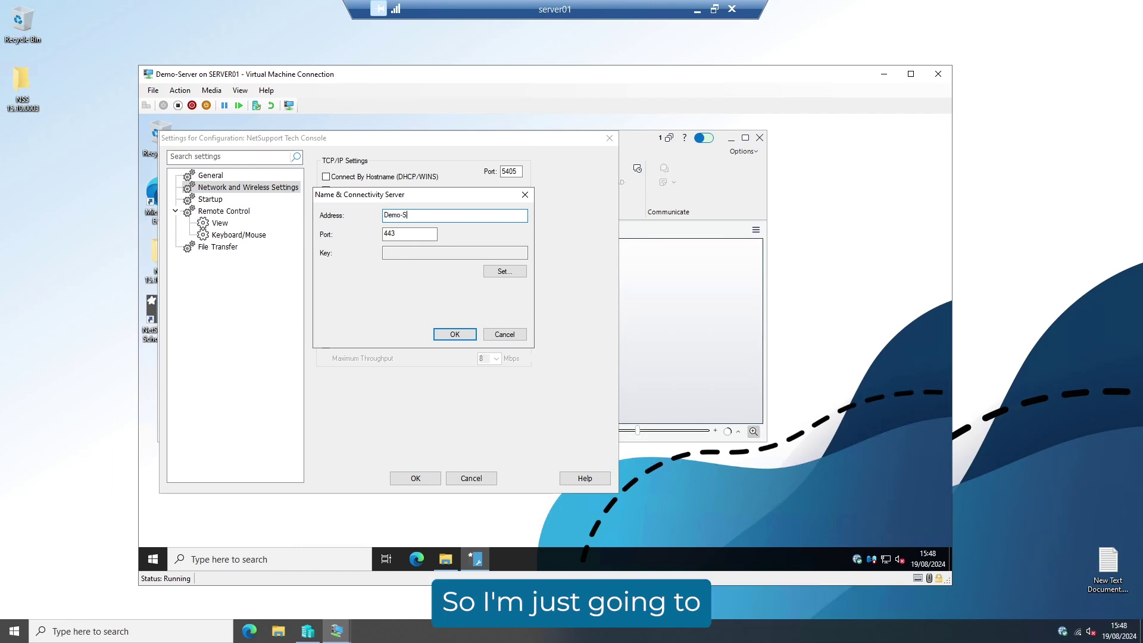
text(erver)
key(Tab)
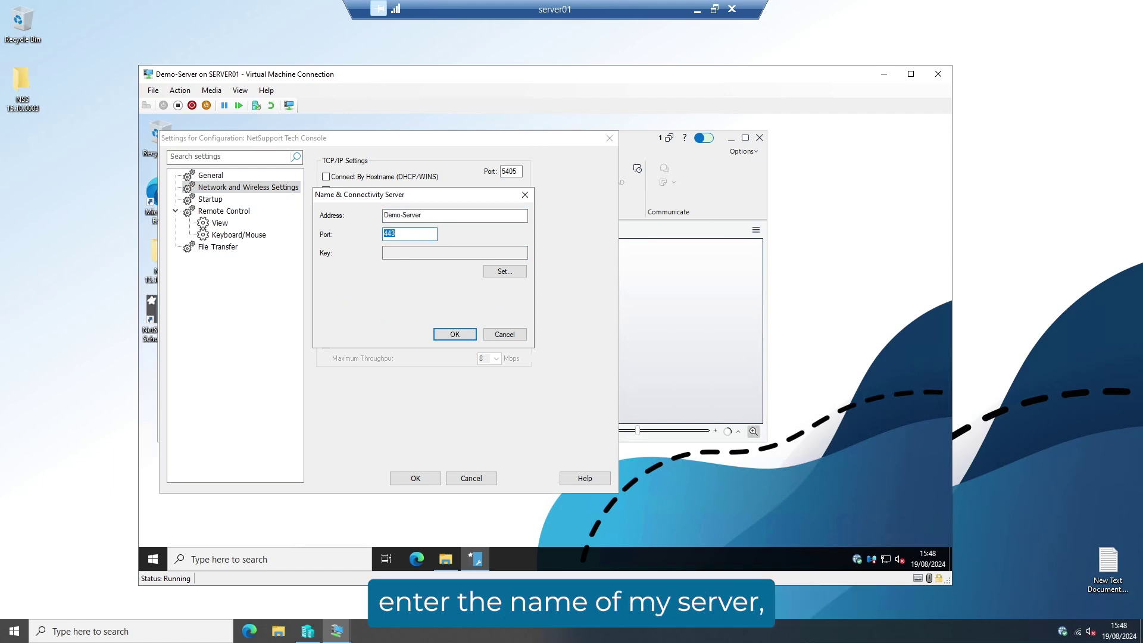
text(3085)
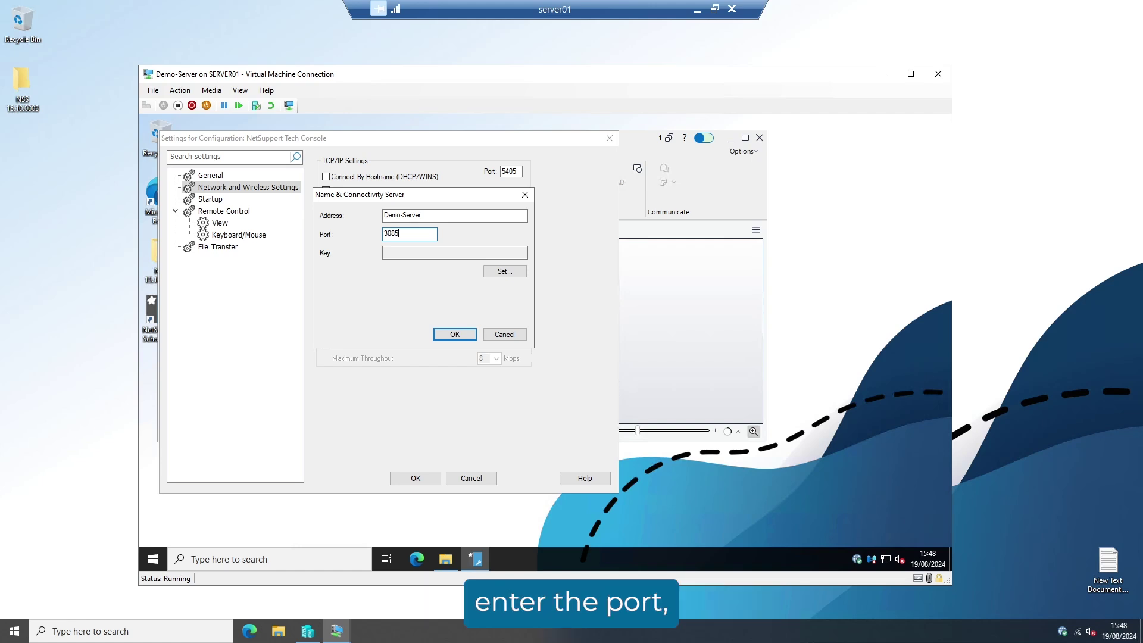
Enter and repeat the security key for the Tech Console's Name & Connectivity Server, and save the configuration.
click(491, 273)
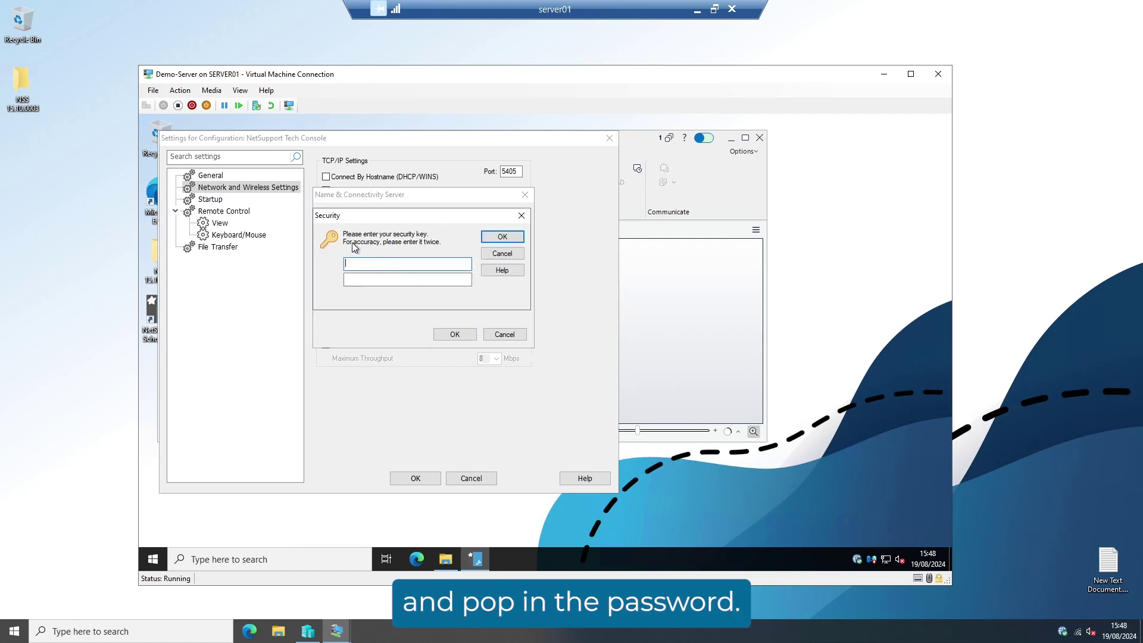
text(********)
key(Tab)
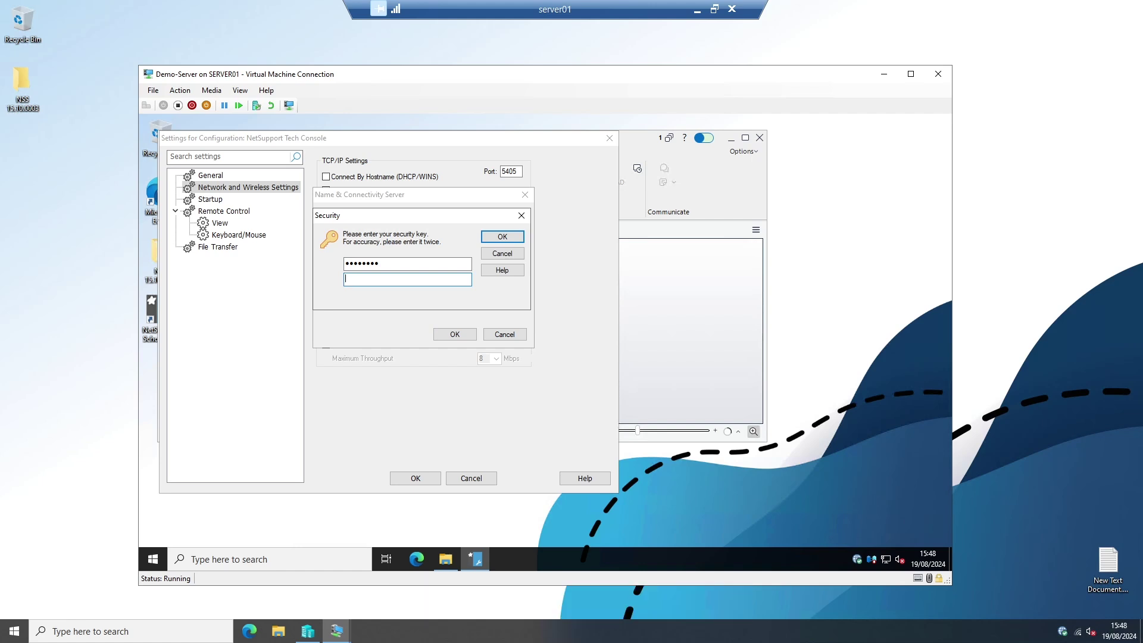
text(********)
click(502, 236)
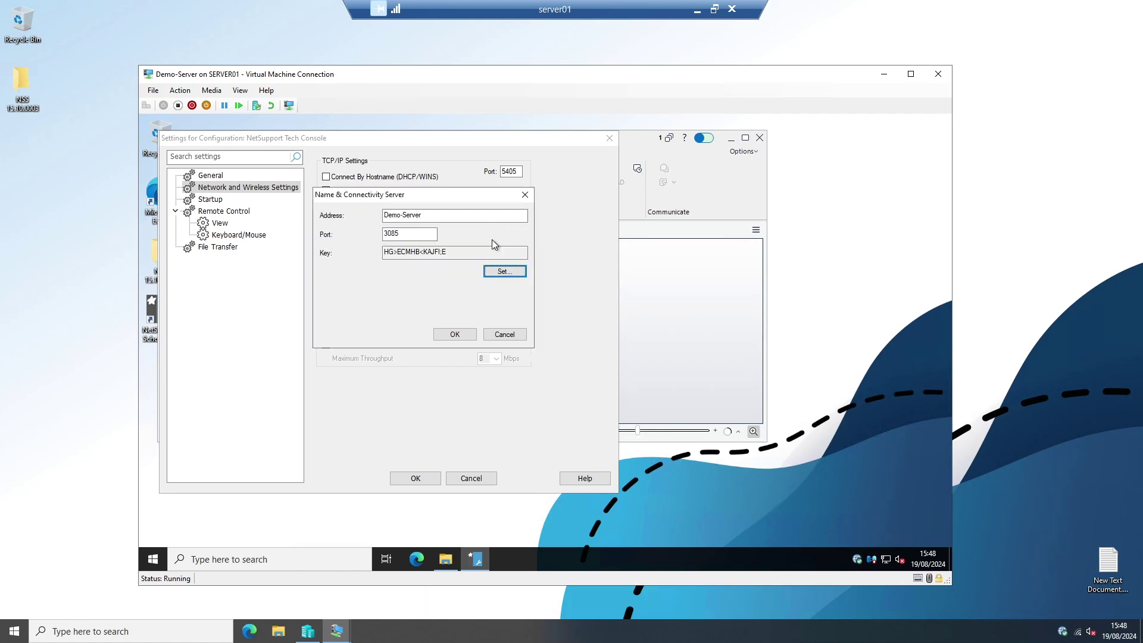
click(455, 334)
click(415, 478)
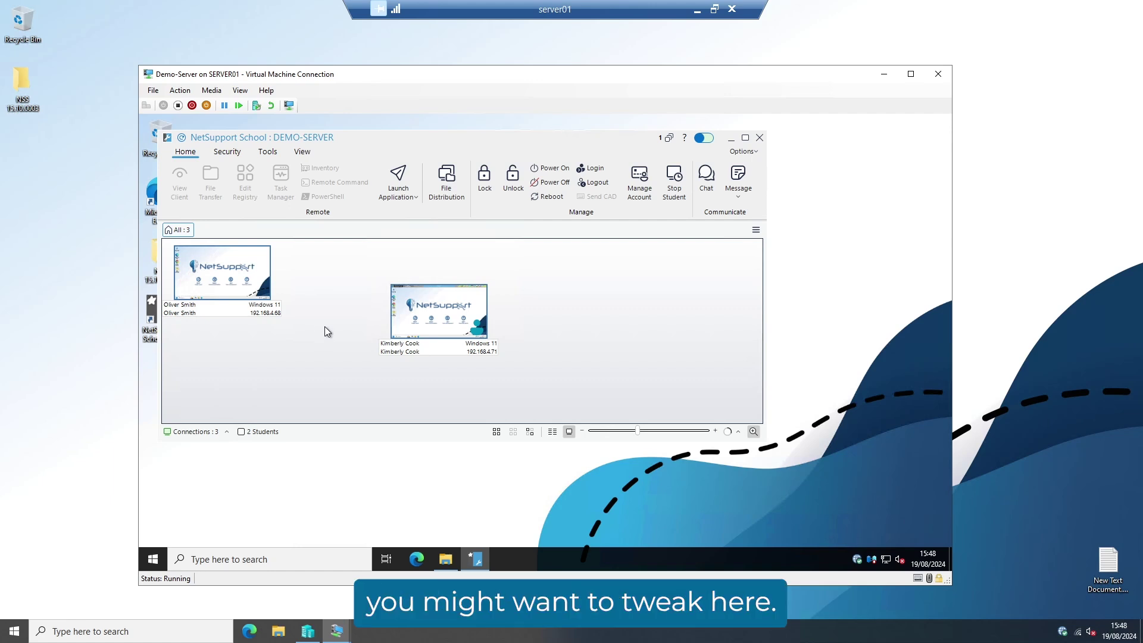
Group the connected machines by room and line up the thumbnails in the Room 1 group.
click(305, 153)
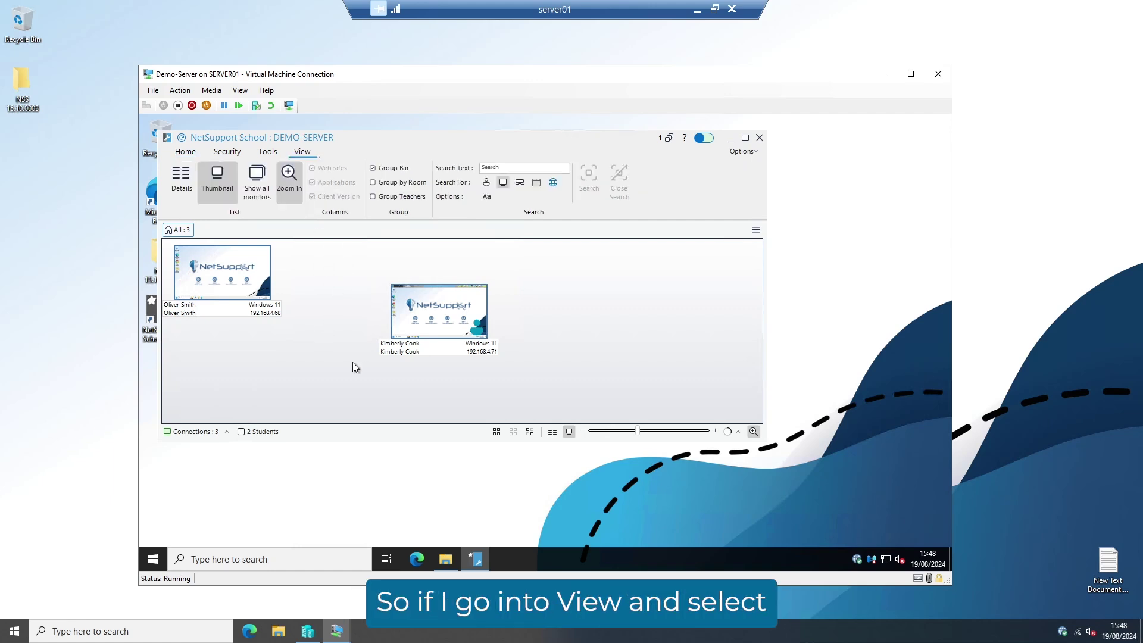
click(396, 182)
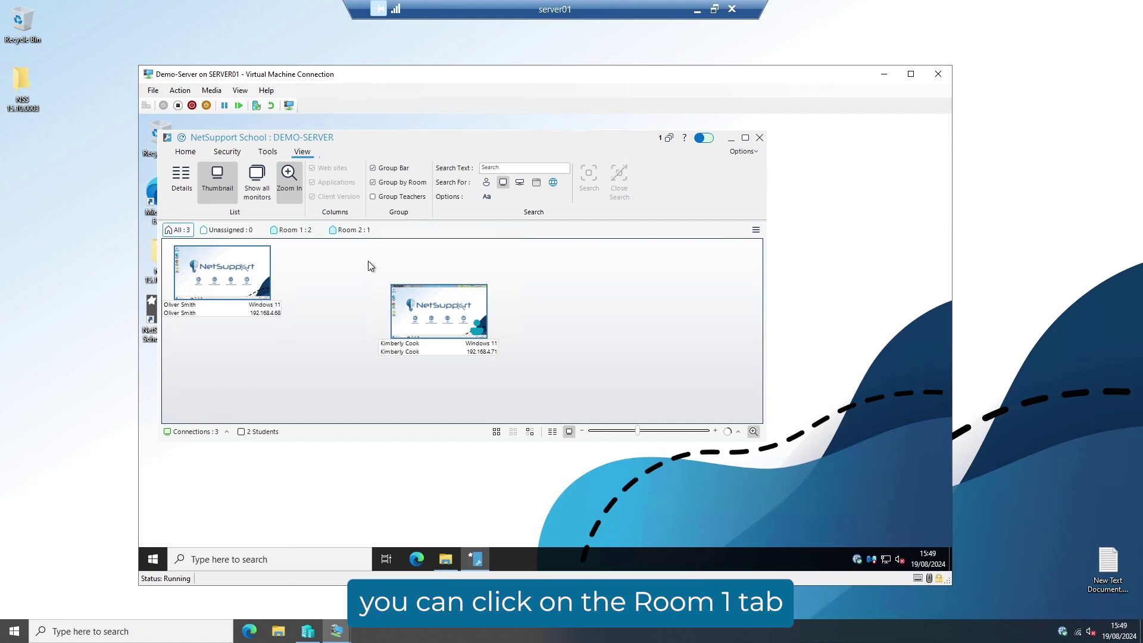
click(287, 229)
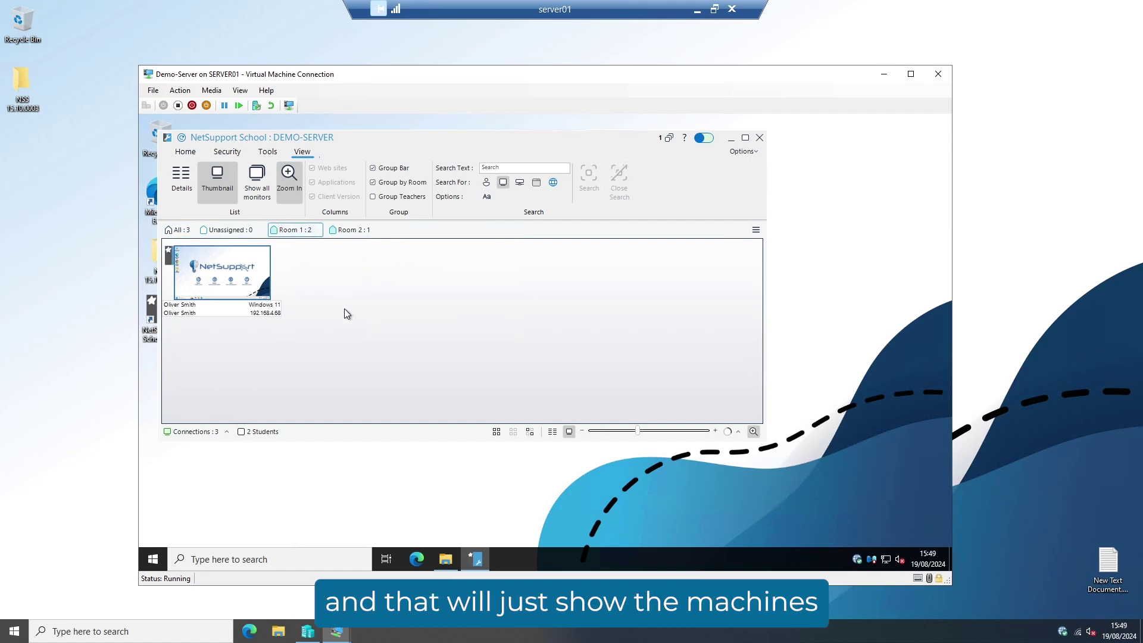
right_click(388, 307)
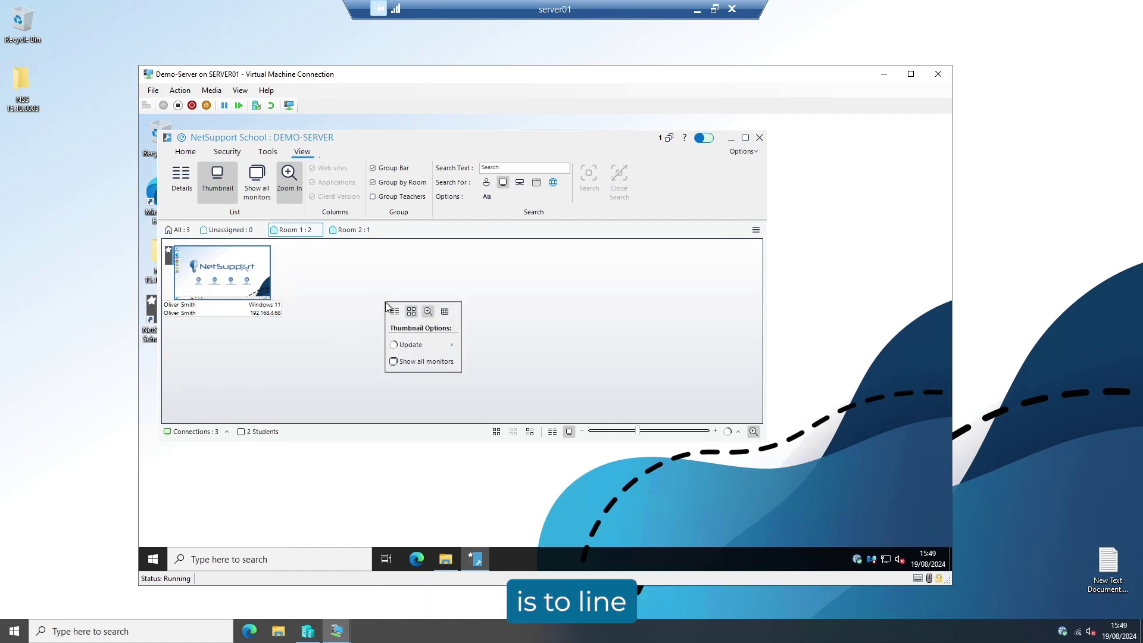
click(444, 311)
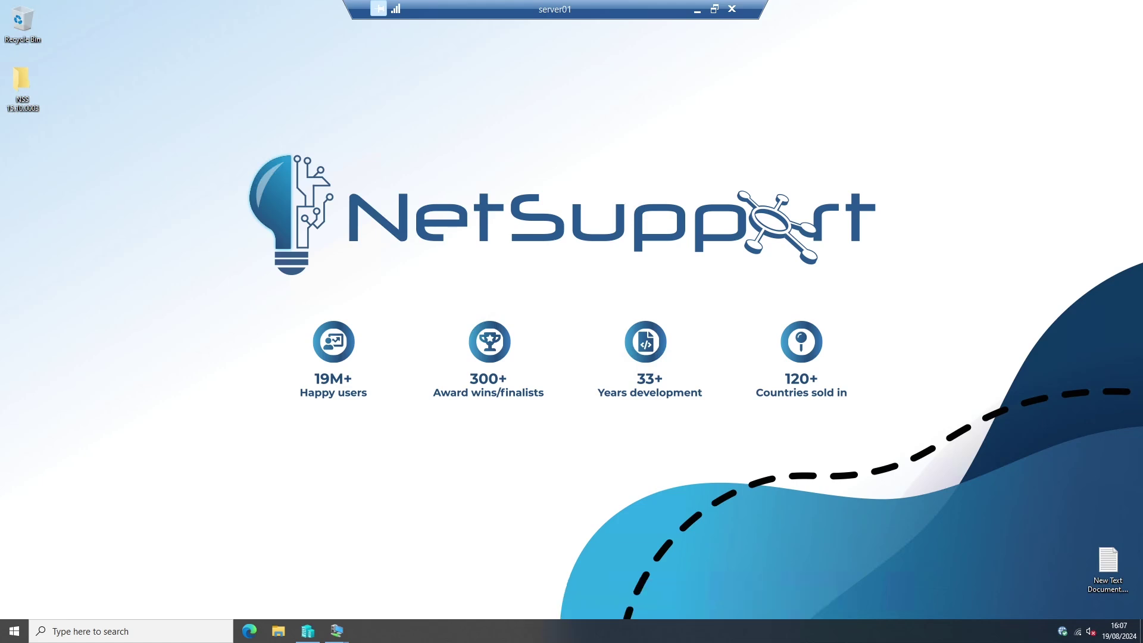
Switch to the S1-VM-01 virtual machine, open the Tutor folder, and examine its NetSupport School.msi and NSM.lic files.
mouse_move(338, 630)
click(279, 565)
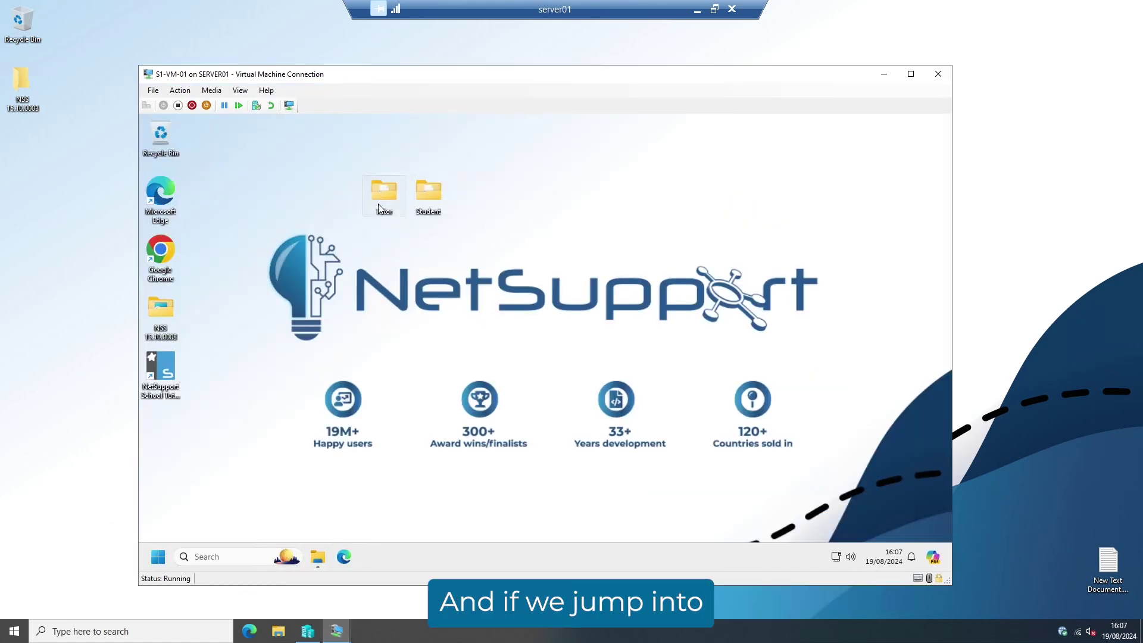
double_click(387, 201)
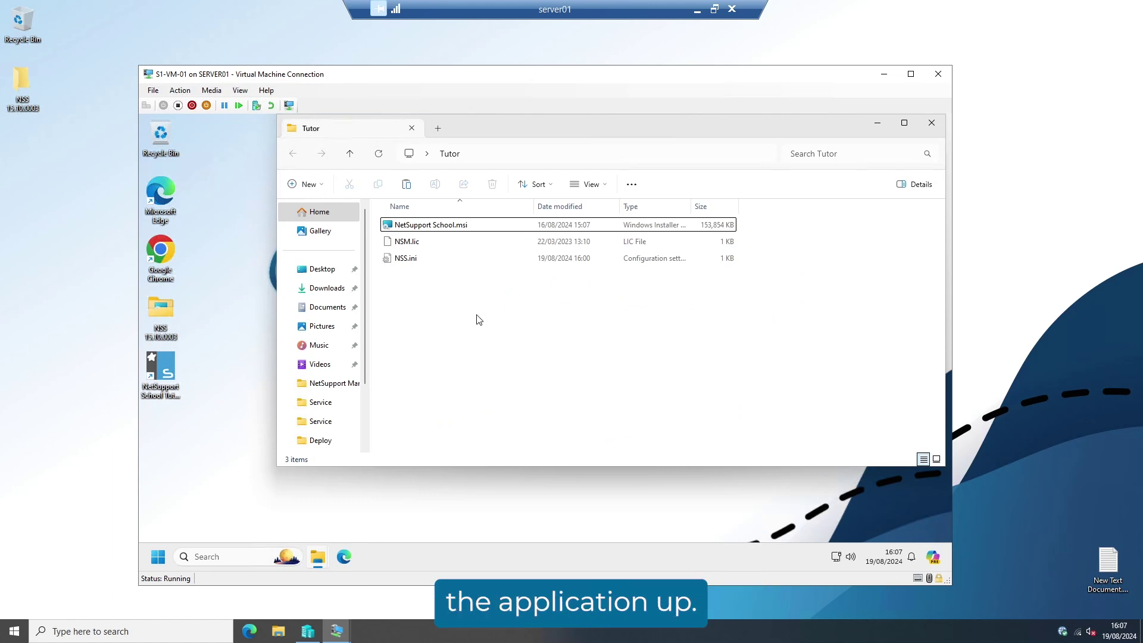
click(448, 228)
click(450, 228)
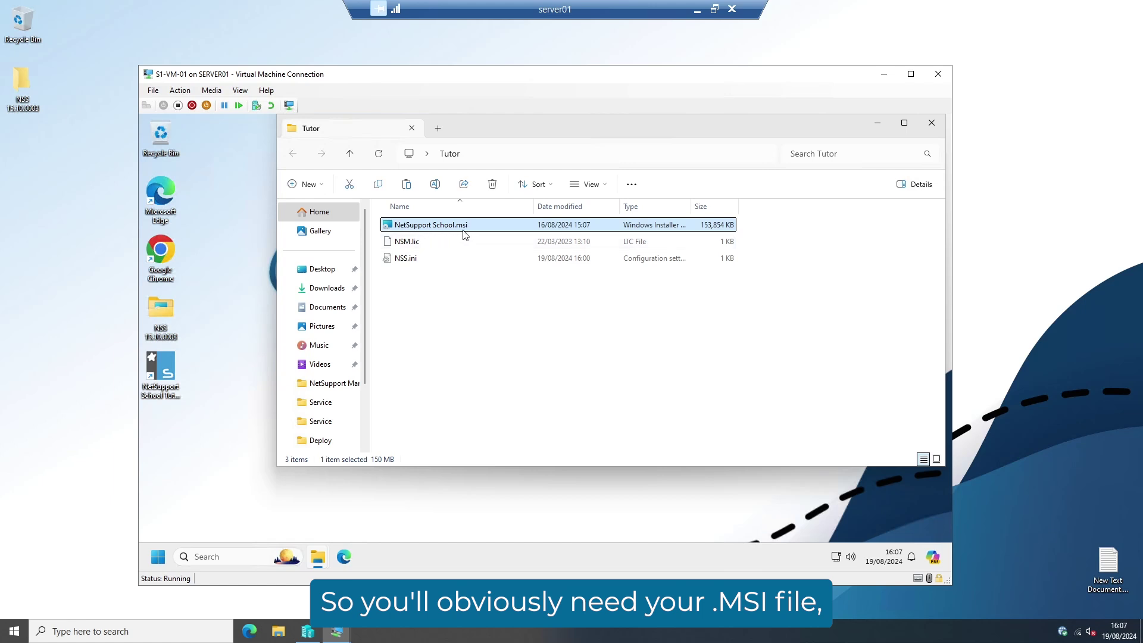
click(411, 244)
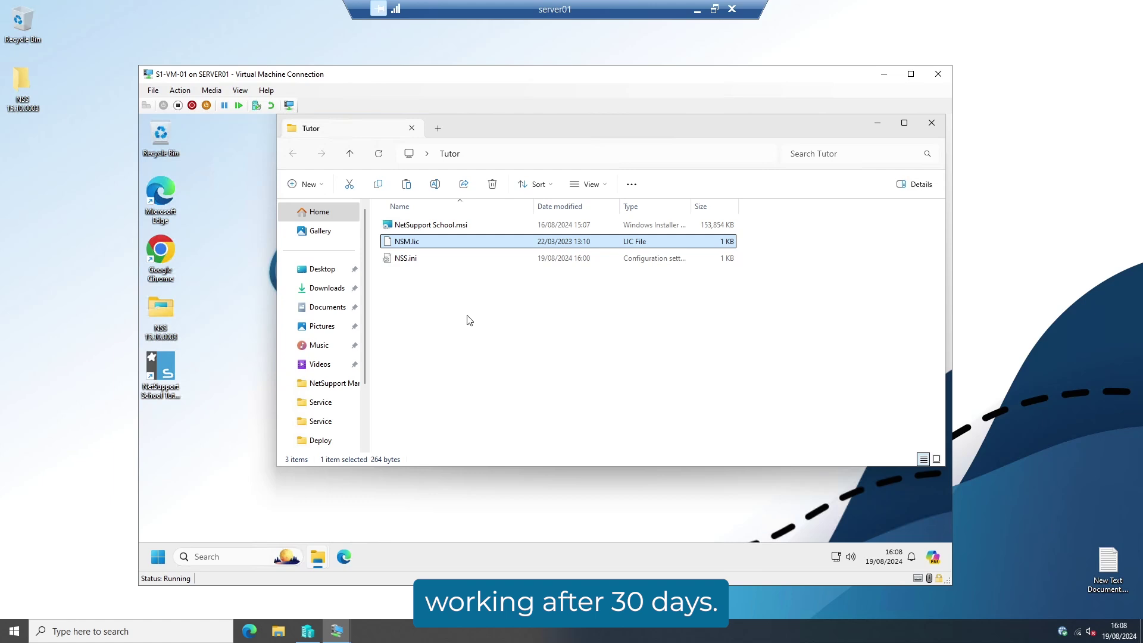
Open C:\Program Files (x86)\NetSupport\NetSupport School in a new File Explorer tab, keeping the Tutor folder open.
click(406, 260)
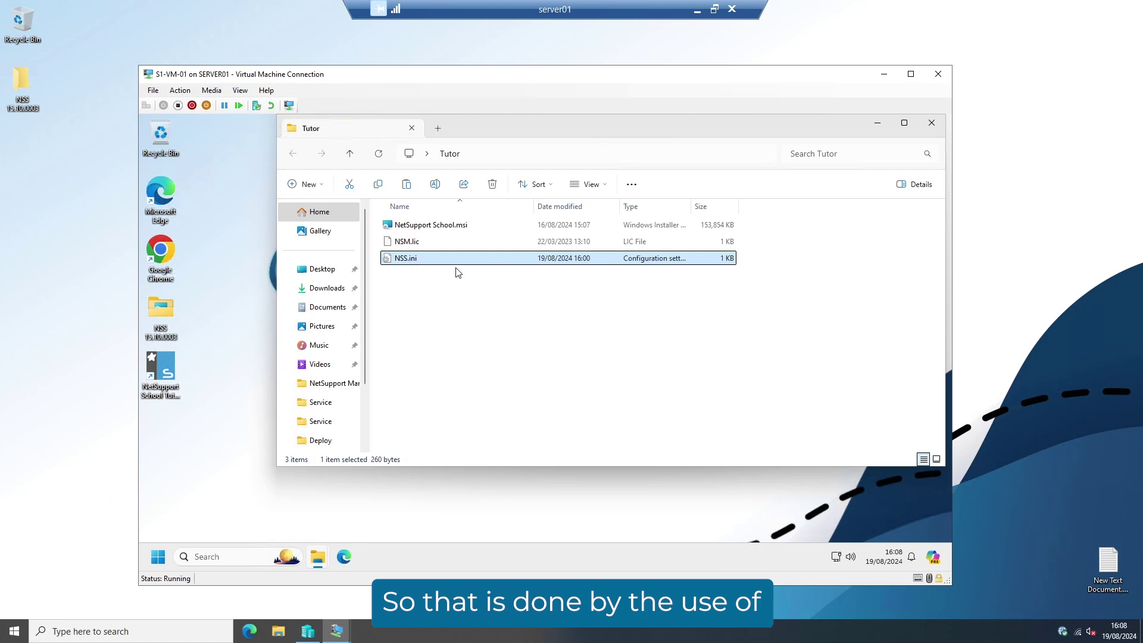
click(437, 130)
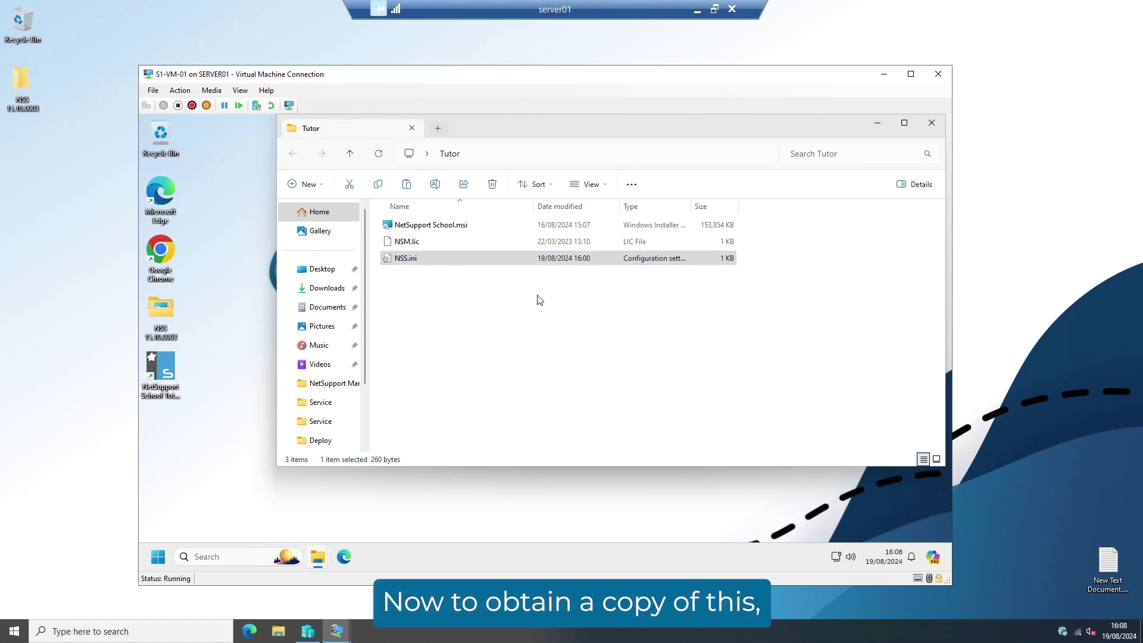
scroll(329, 404, down, 2)
click(329, 404)
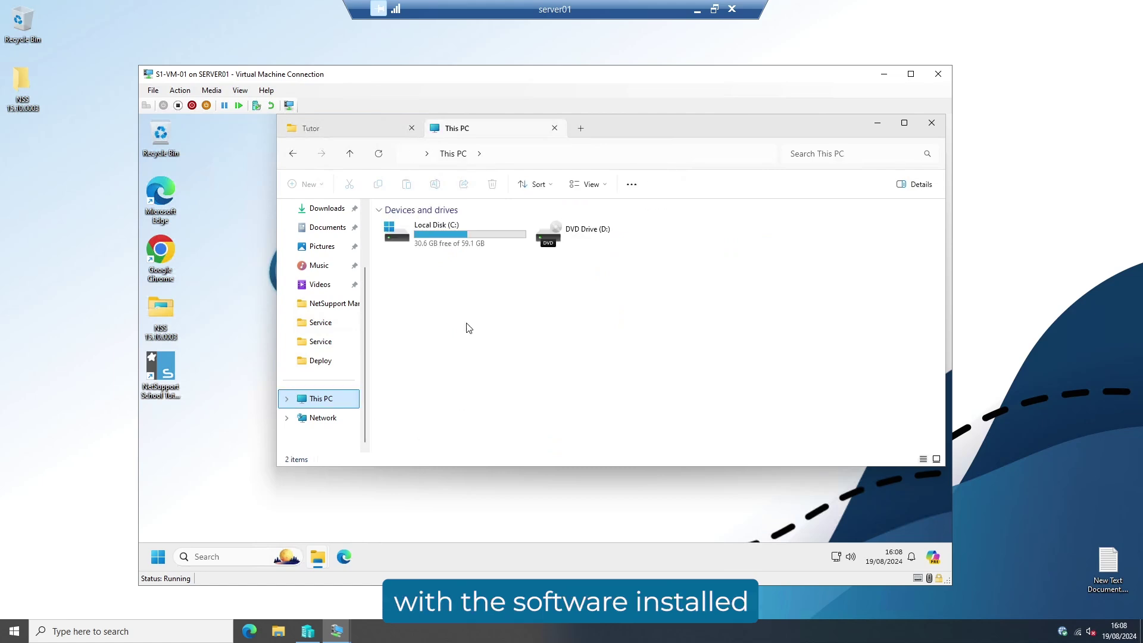
double_click(454, 243)
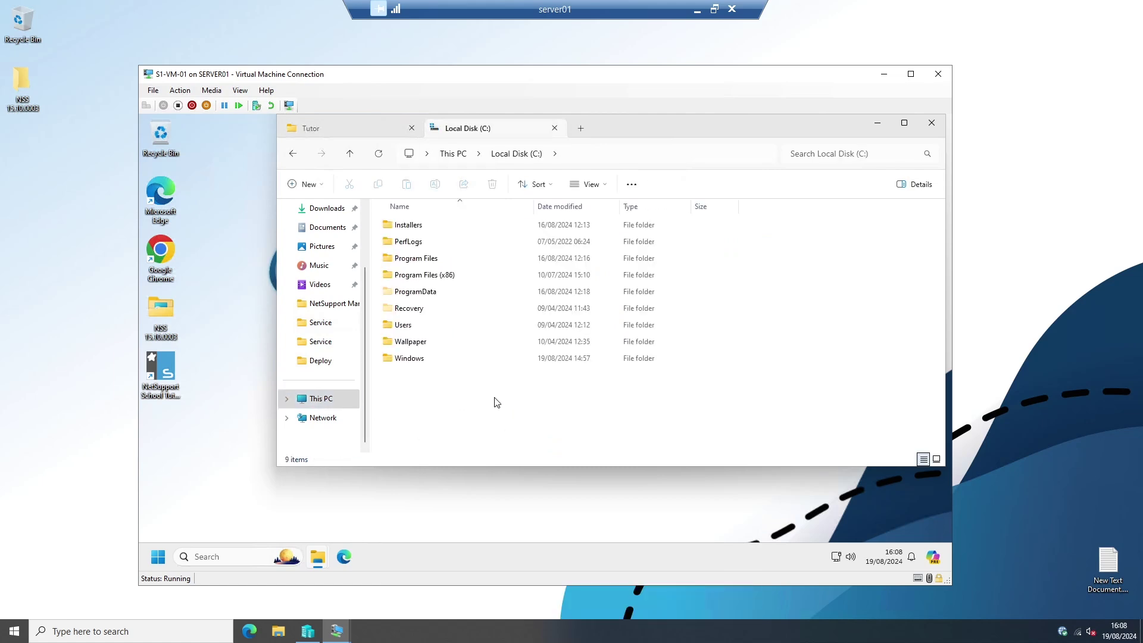
double_click(447, 276)
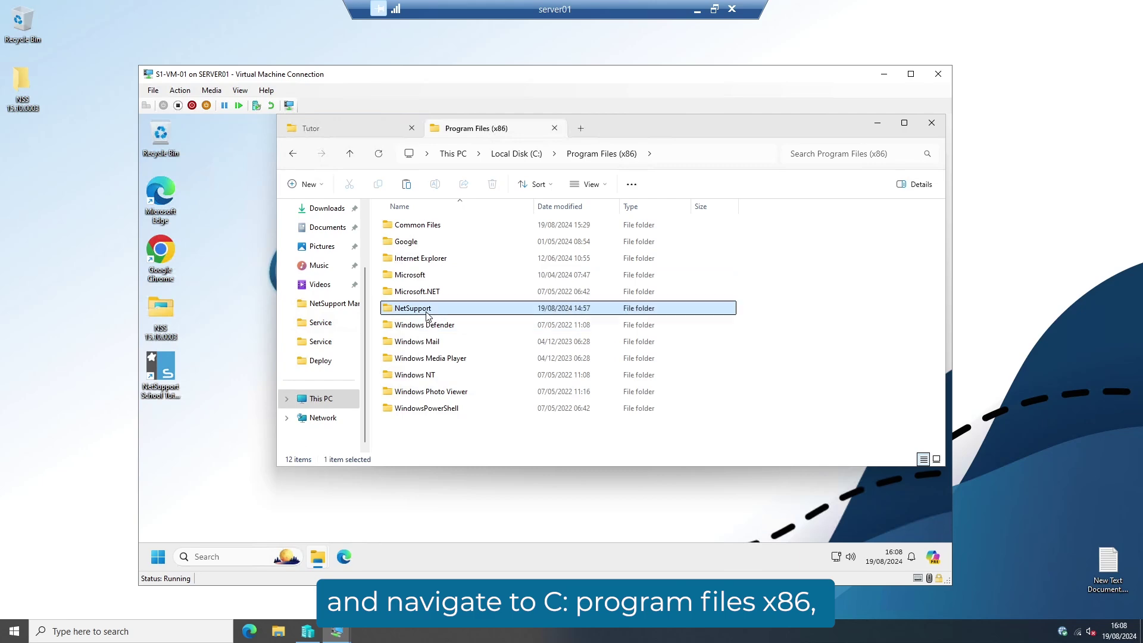
double_click(426, 309)
double_click(435, 264)
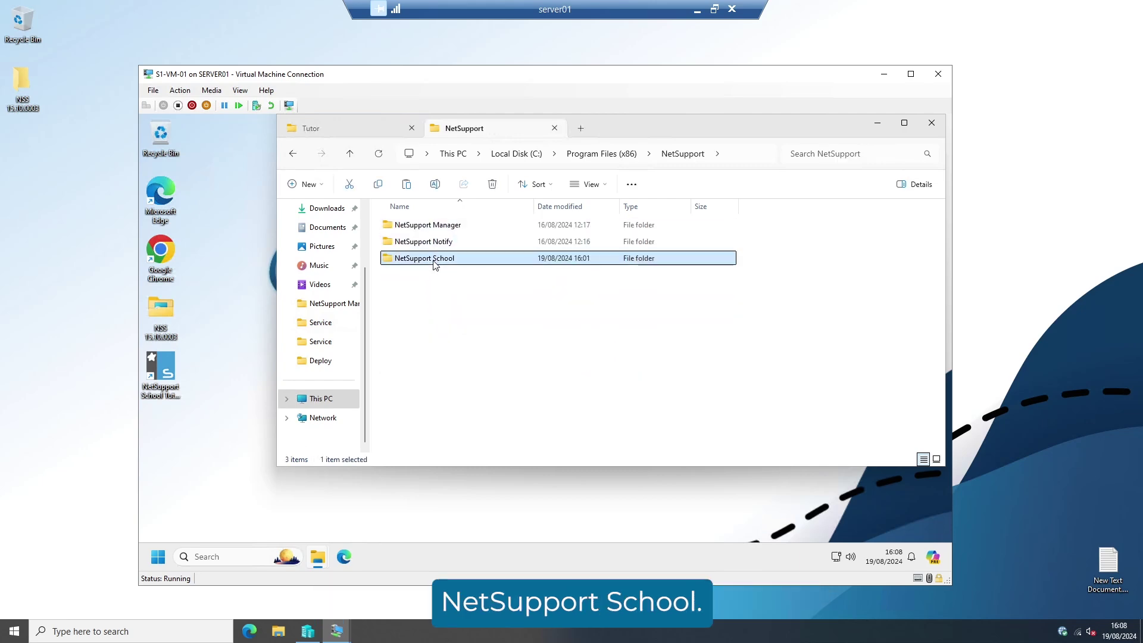
Locate and select the original NSS.ini file in the NetSupport School installation folder.
scroll(462, 388, down, 5)
scroll(463, 388, down, 20)
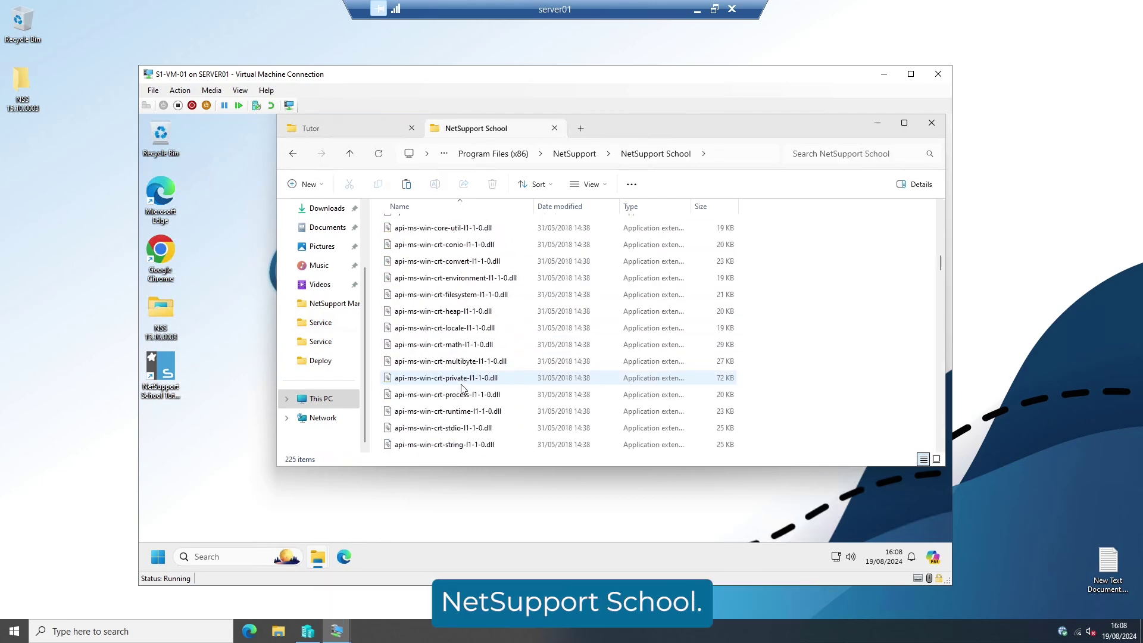
scroll(463, 388, down, 20)
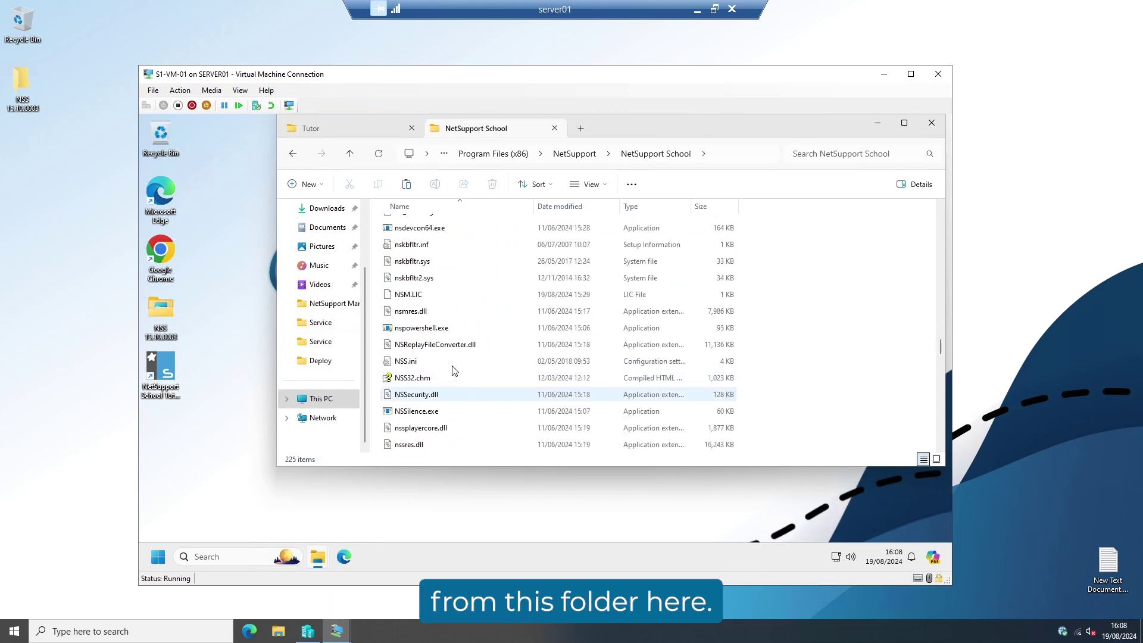
click(422, 366)
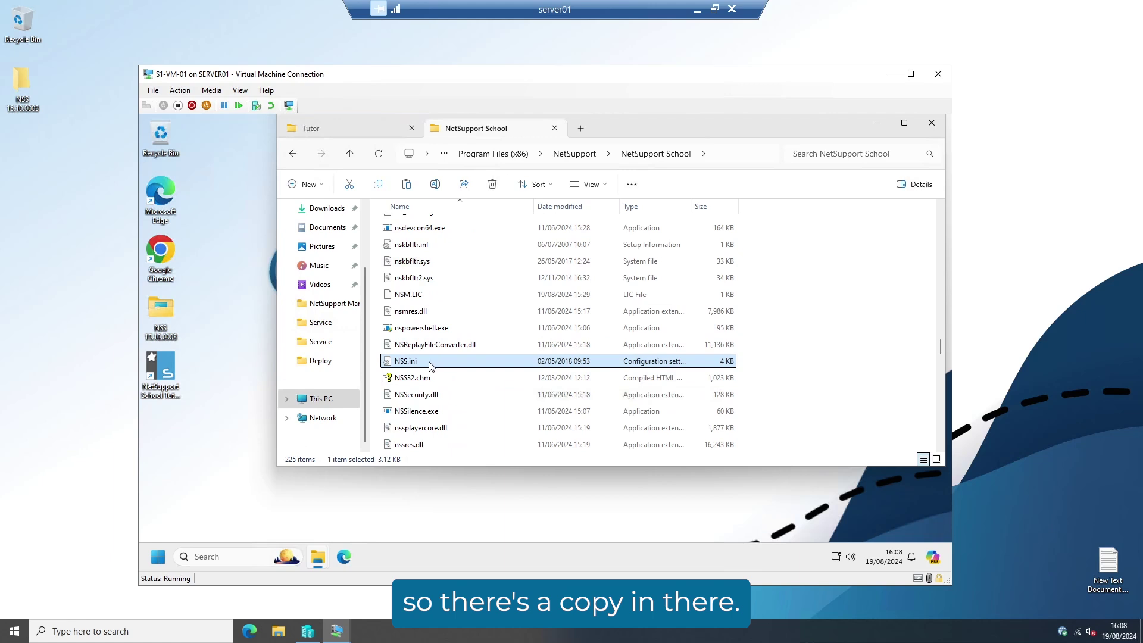
Examine the feature and shortcut settings in the Tutor folder's NSS.ini, close the file and minimize the folder window.
click(359, 132)
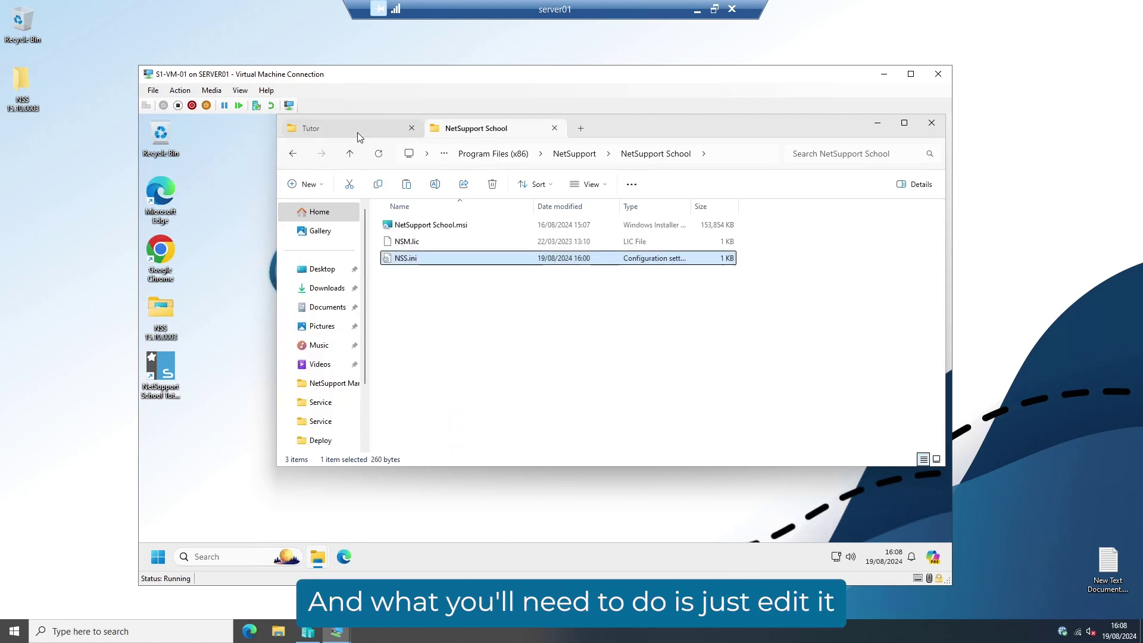
double_click(410, 258)
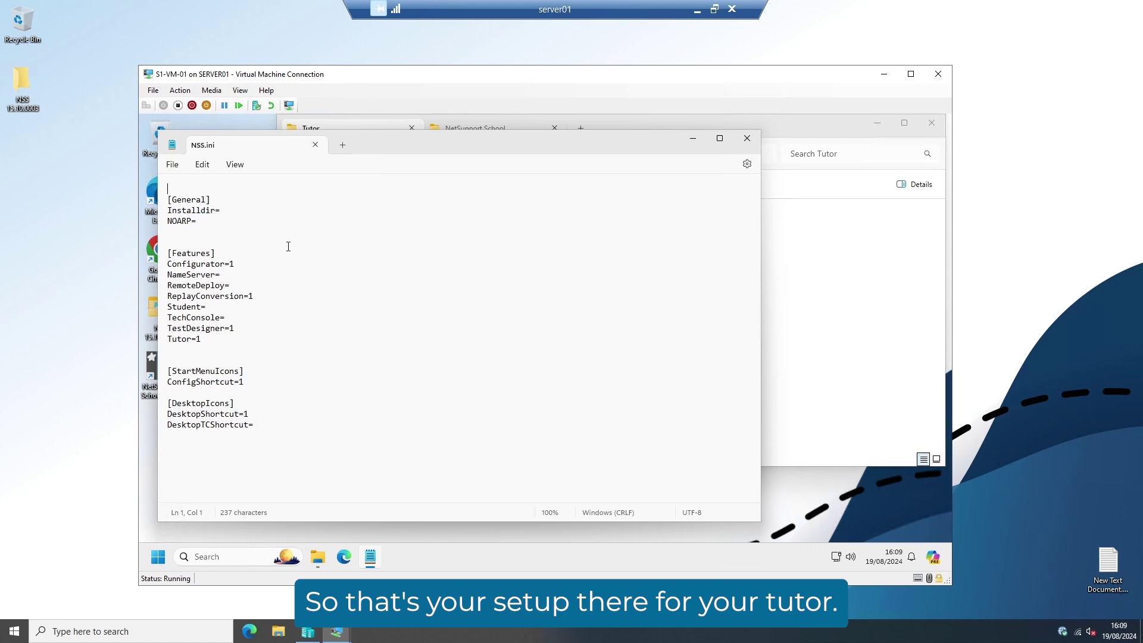
click(315, 144)
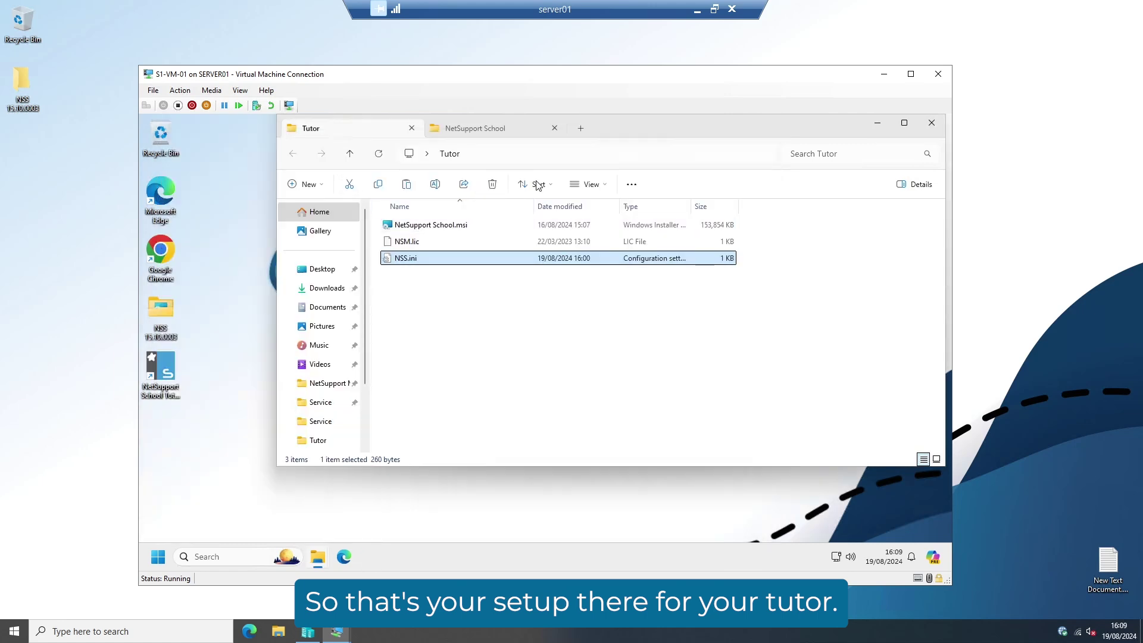
click(876, 123)
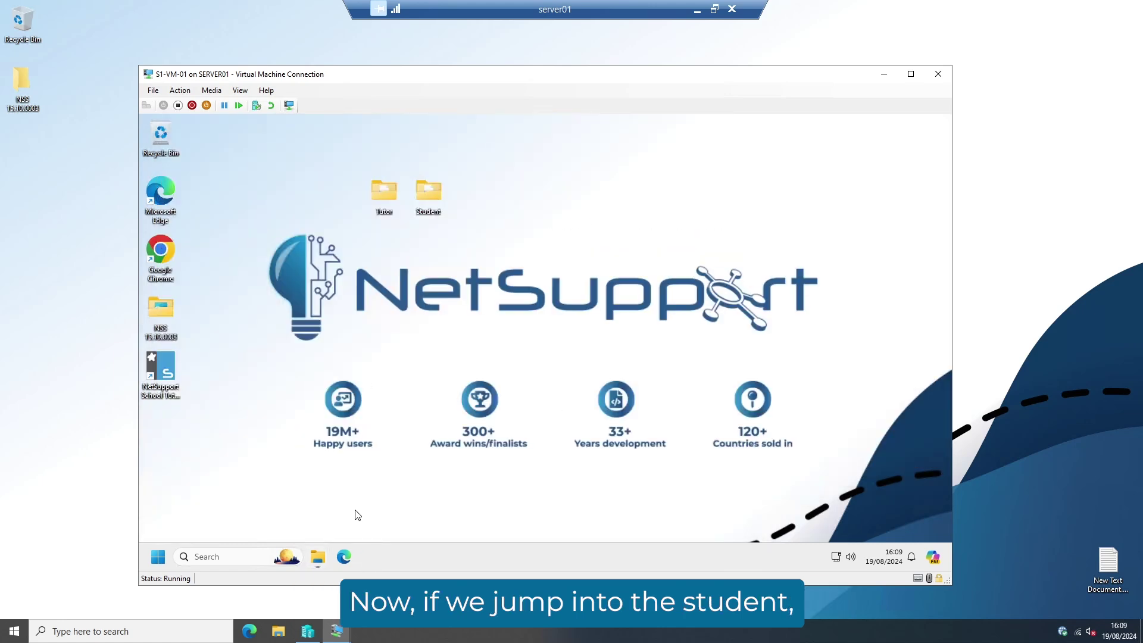
Open the Student folder on the desktop and examine its MSI, licence file and the feature settings in its NSS.ini.
double_click(429, 192)
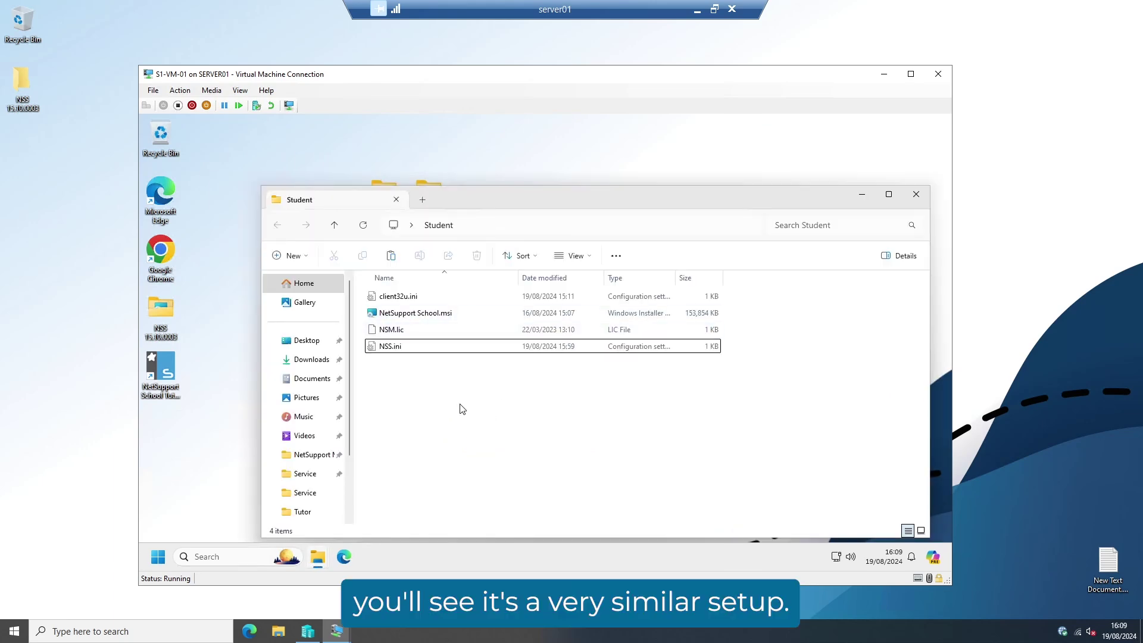
click(426, 317)
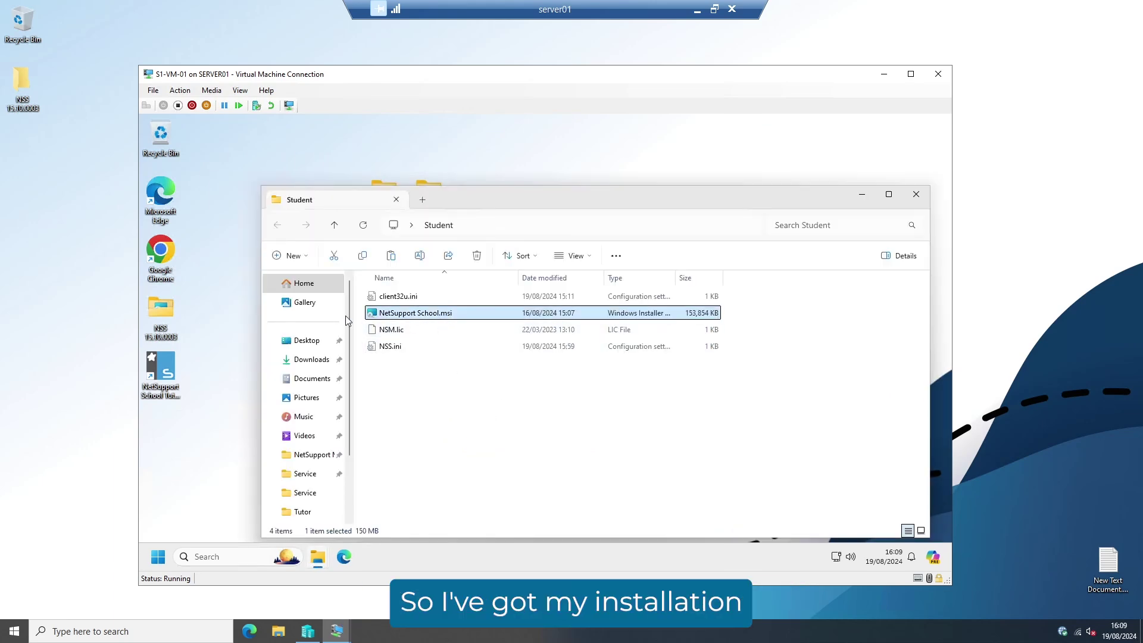
click(401, 331)
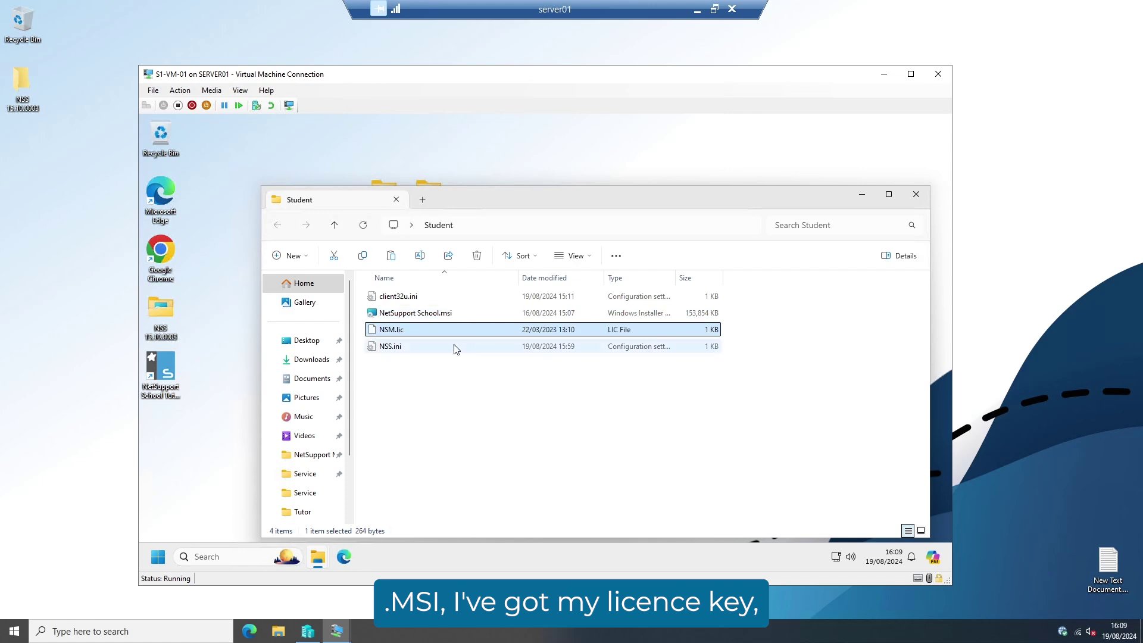
click(440, 351)
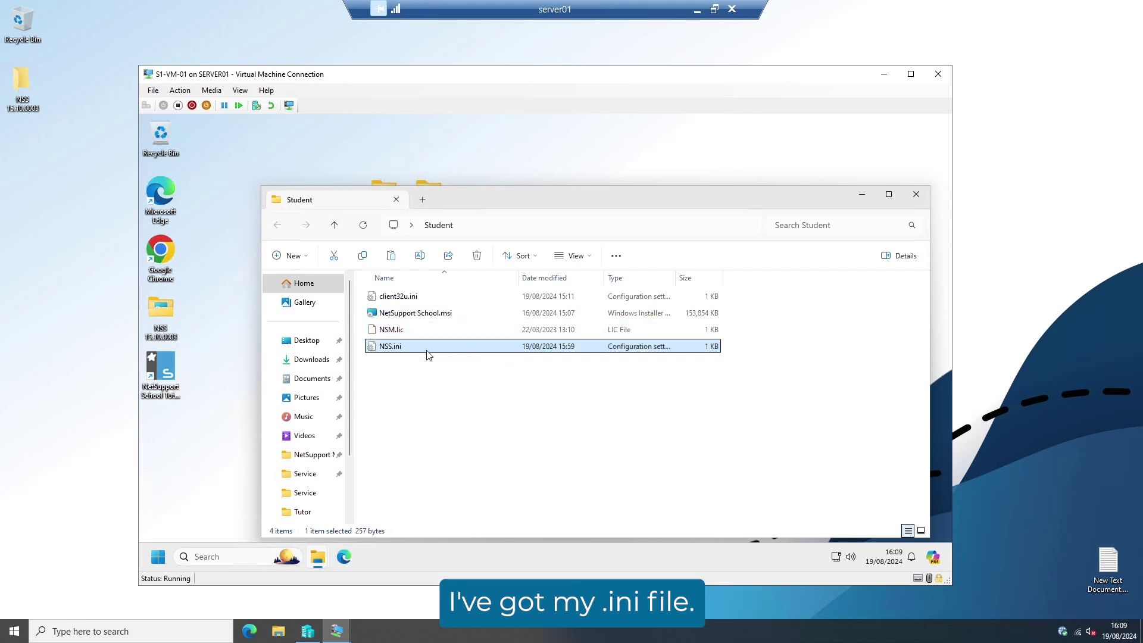
double_click(428, 355)
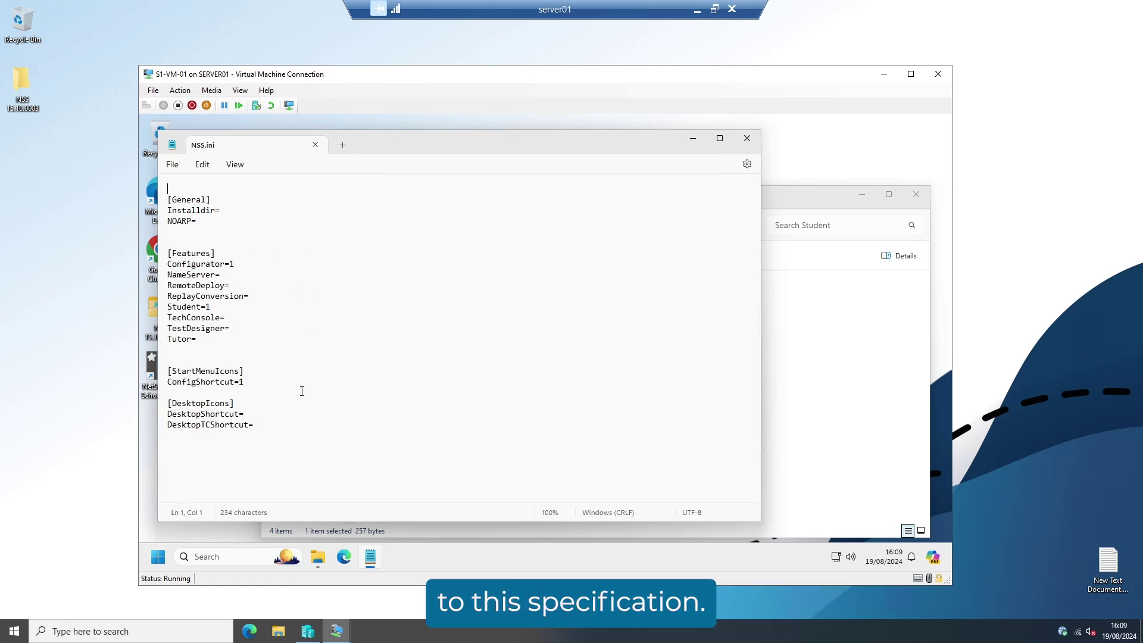
click(747, 138)
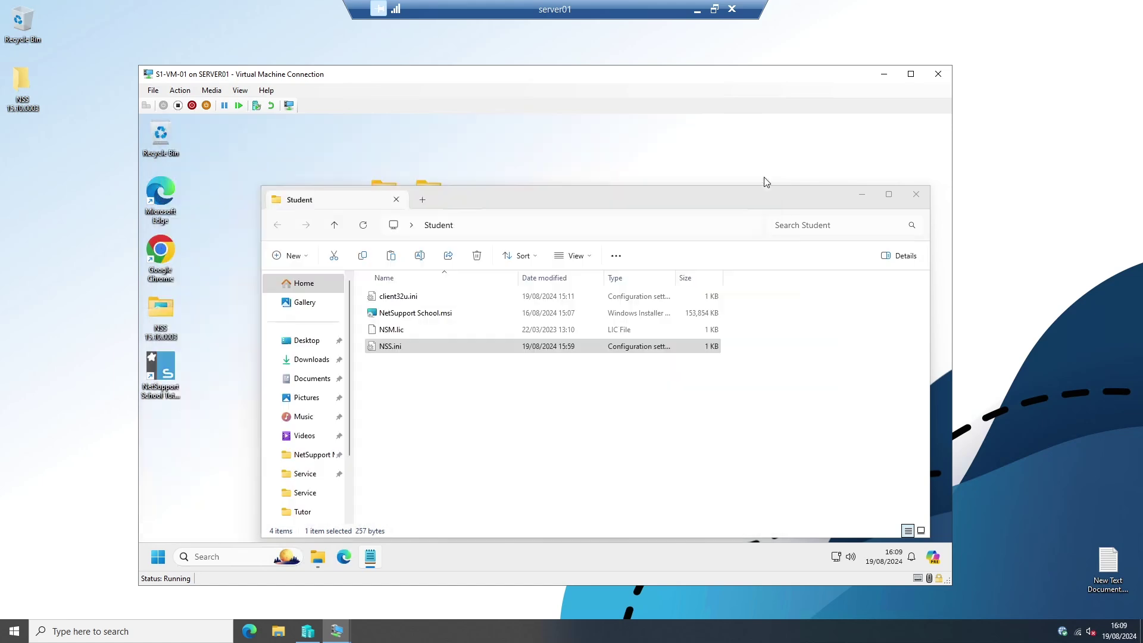
click(427, 403)
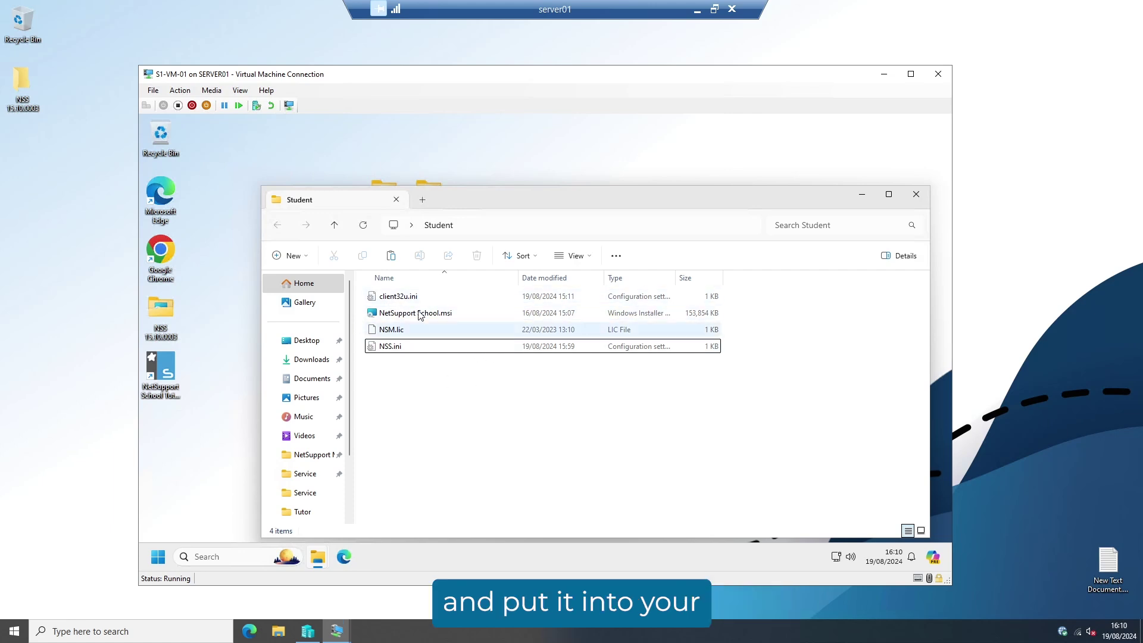
Switch to the S1-VM-02 virtual machine and open C:\Program Files (x86)\NetSupport\NetSupport School in File Explorer.
click(337, 634)
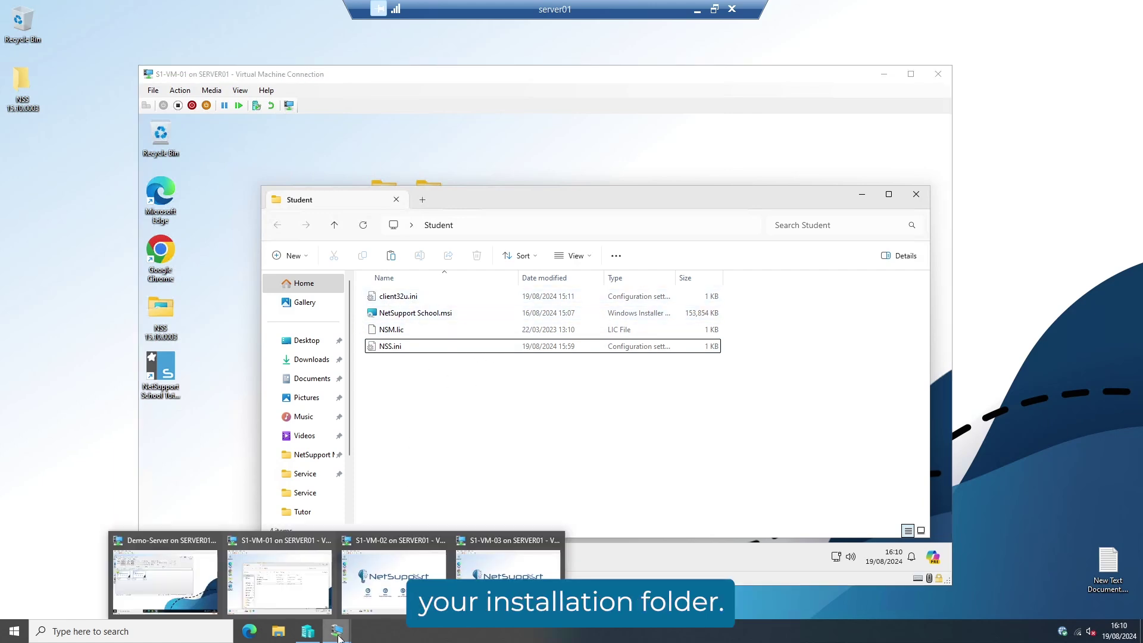
click(384, 575)
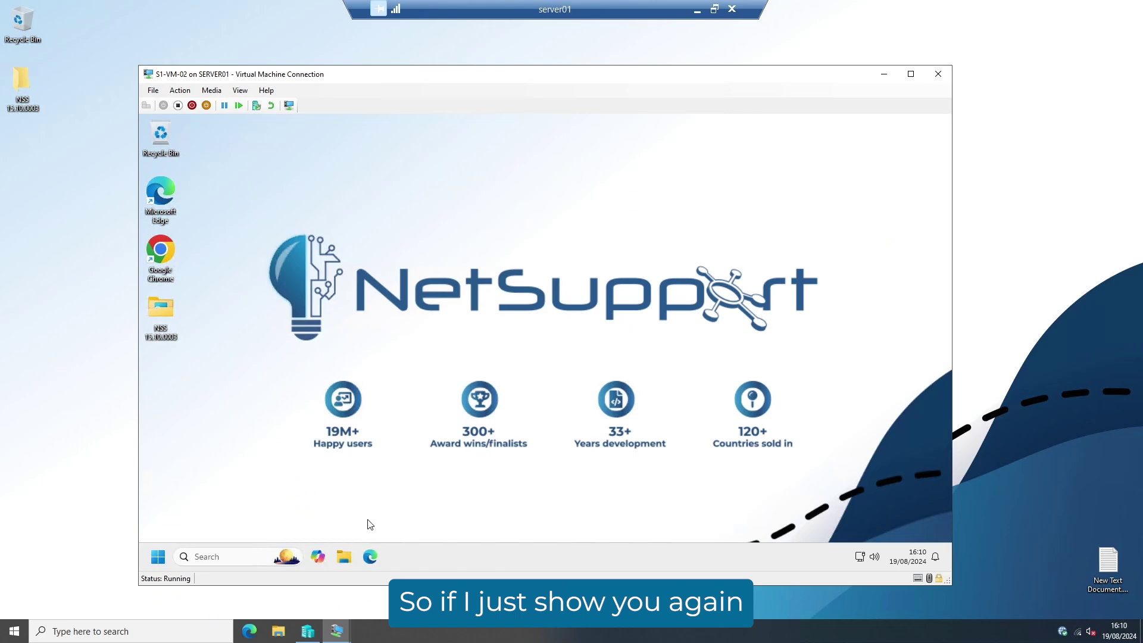
click(348, 557)
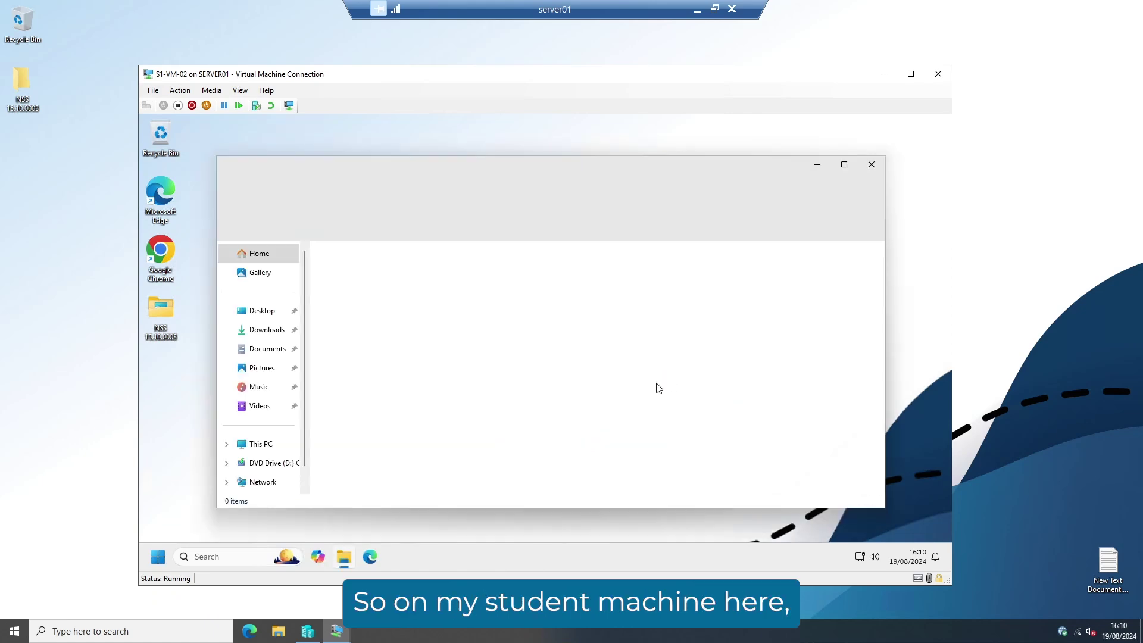
click(297, 450)
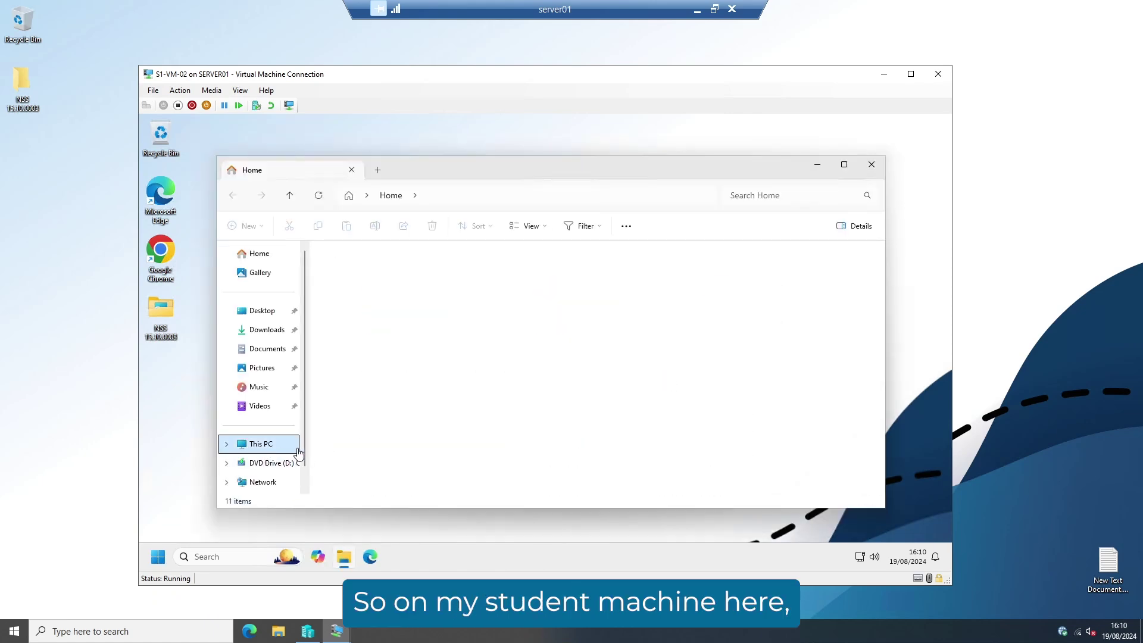
double_click(387, 276)
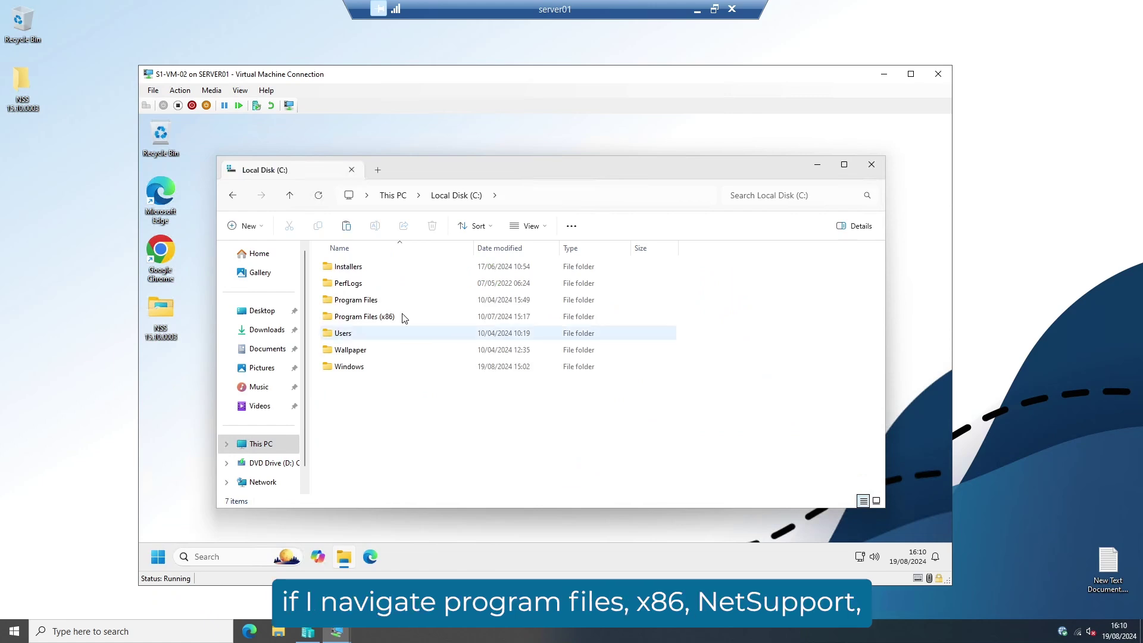
double_click(403, 317)
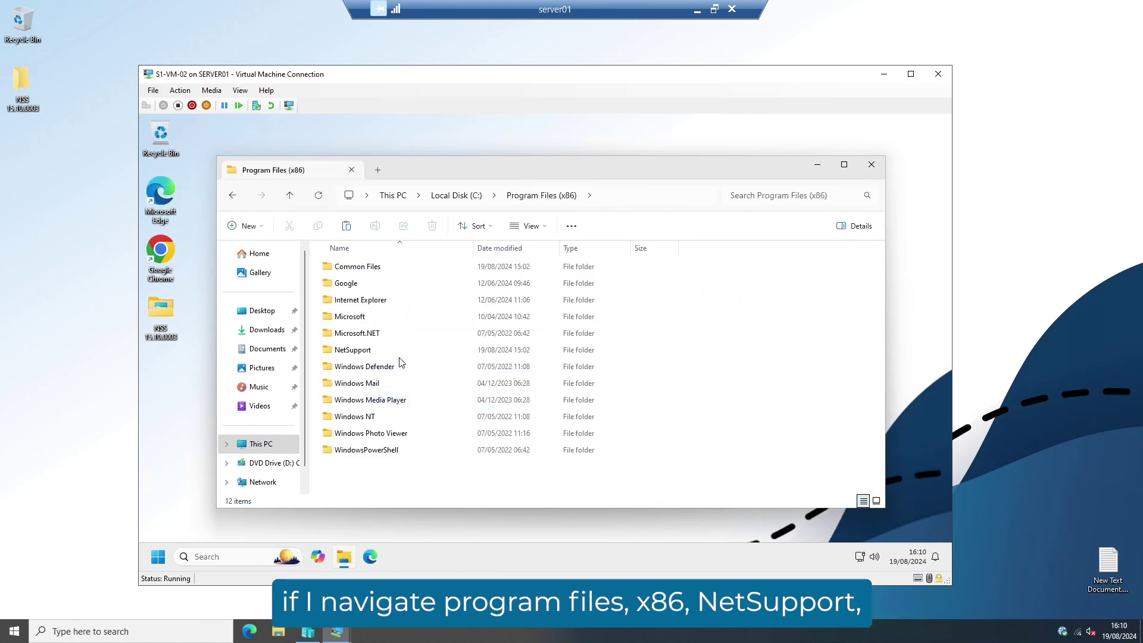
double_click(399, 355)
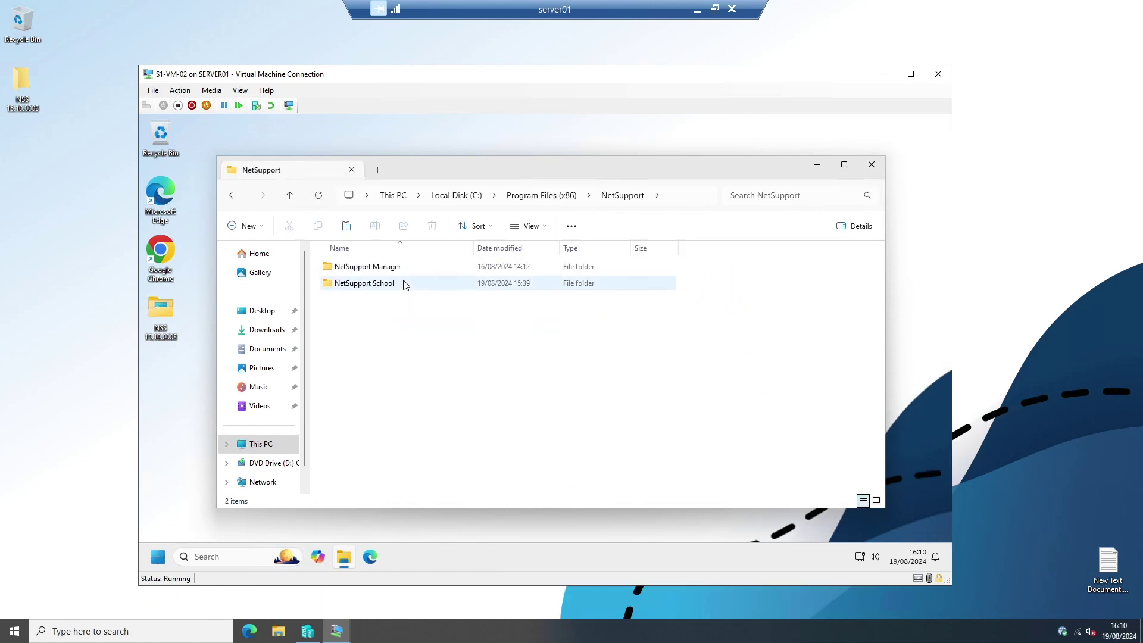
double_click(403, 285)
Find client32u.ini in the NetSupport School folder, examine its client, room and gateway settings, and close it.
scroll(426, 402, down, 12)
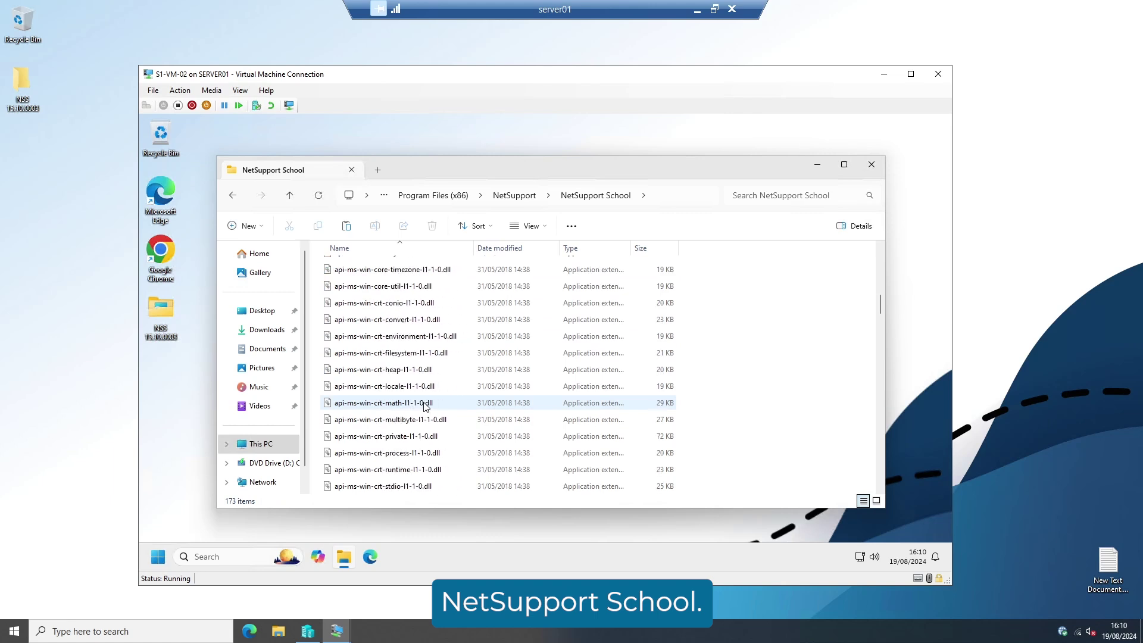
scroll(426, 402, down, 10)
scroll(426, 403, up, 6)
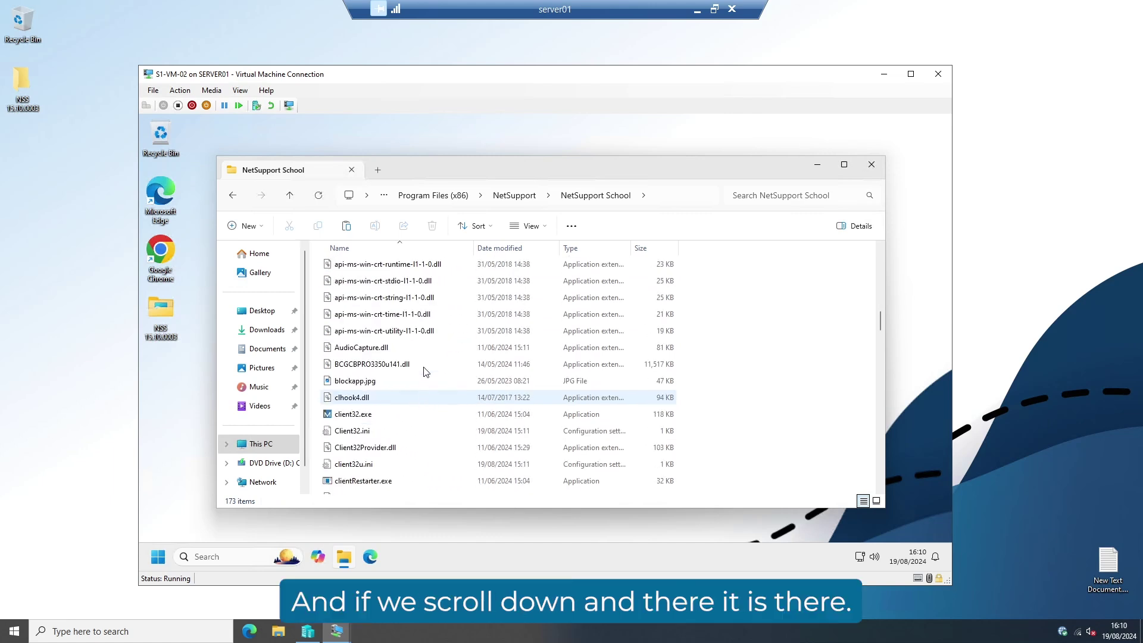
click(358, 468)
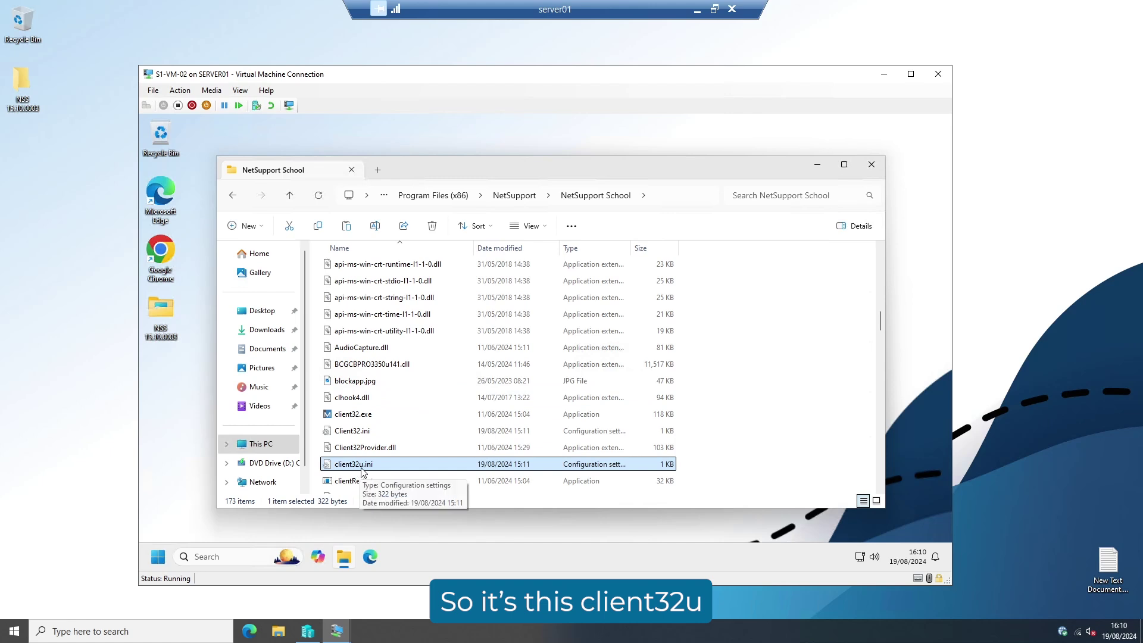
double_click(359, 470)
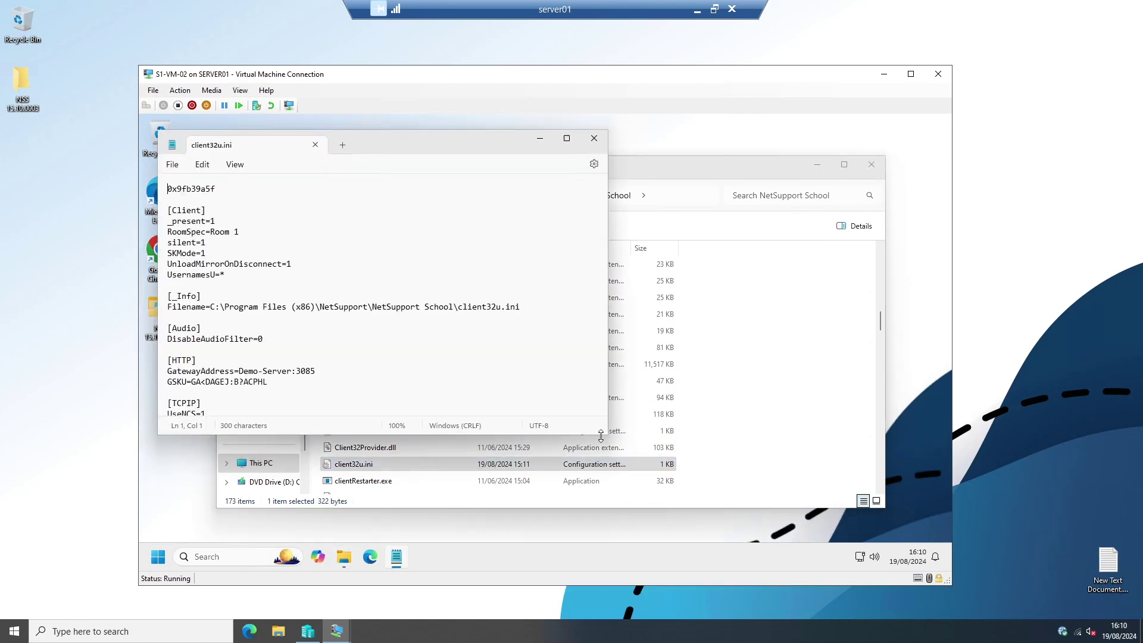
drag(601, 434, 602, 538)
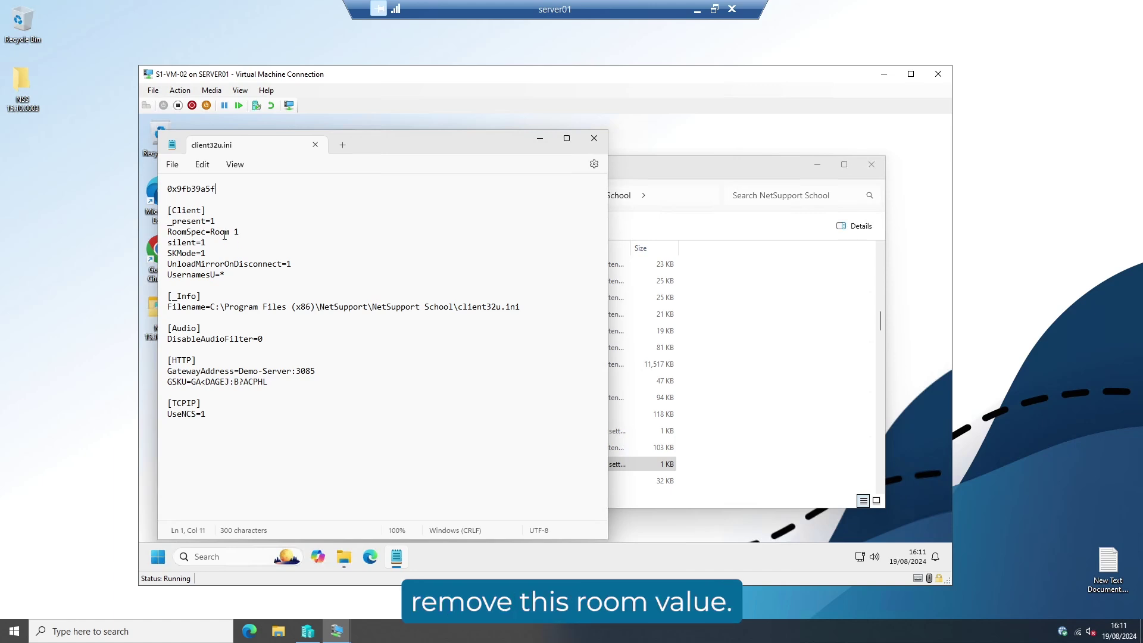
click(594, 139)
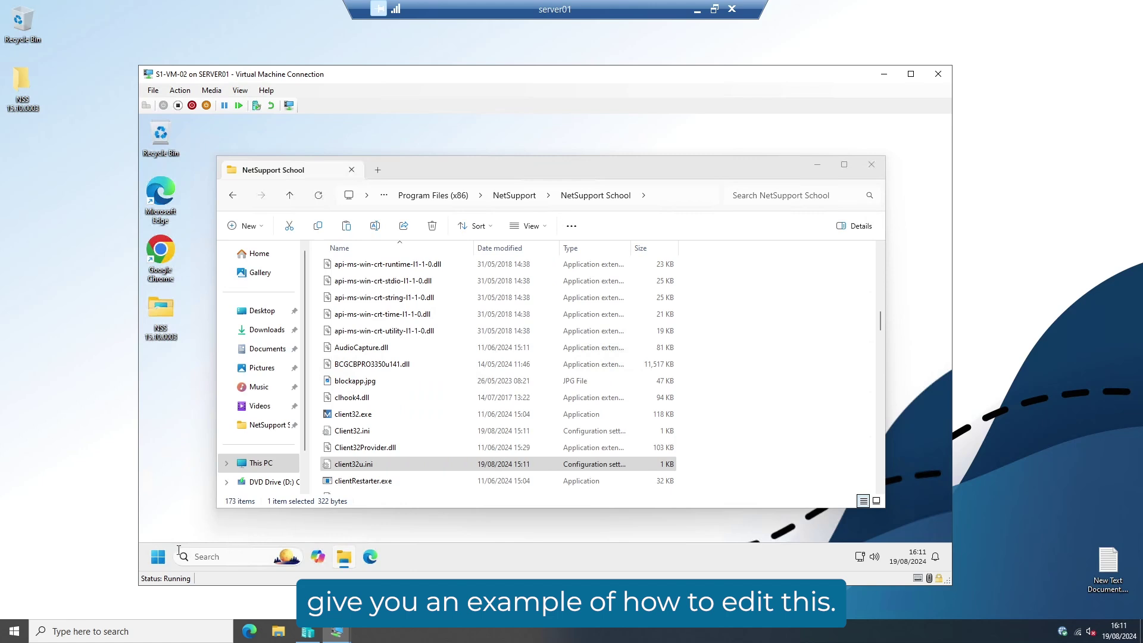
Launch the NetSupport School Student Configurator on the virtual machine and allow it to make changes to the device.
click(158, 557)
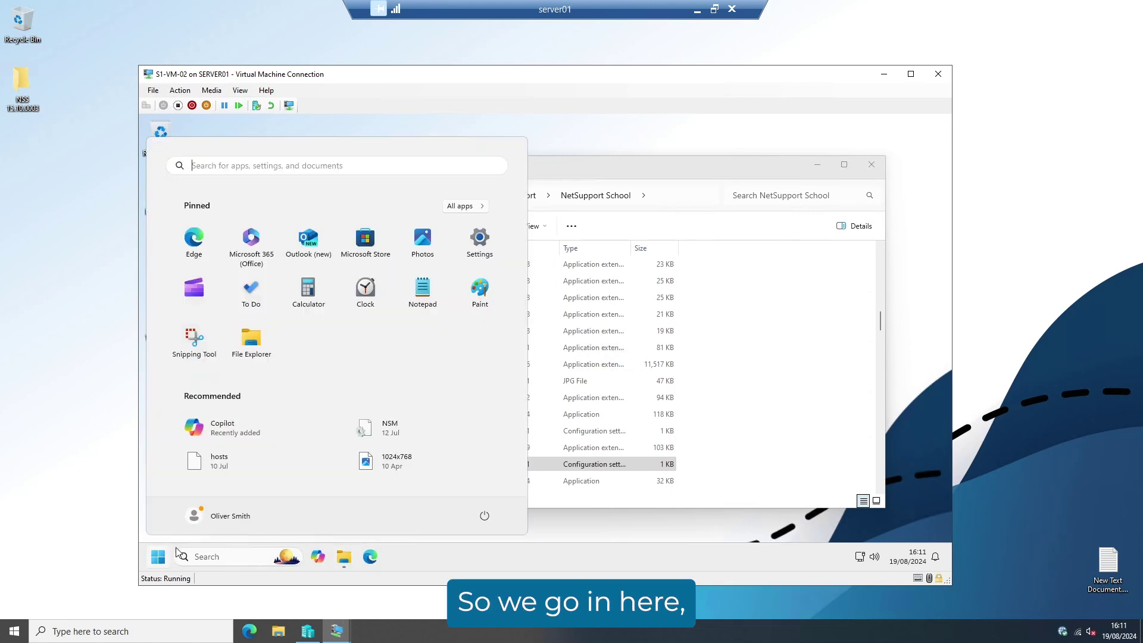
click(467, 206)
scroll(324, 370, down, 4)
scroll(324, 372, down, 5)
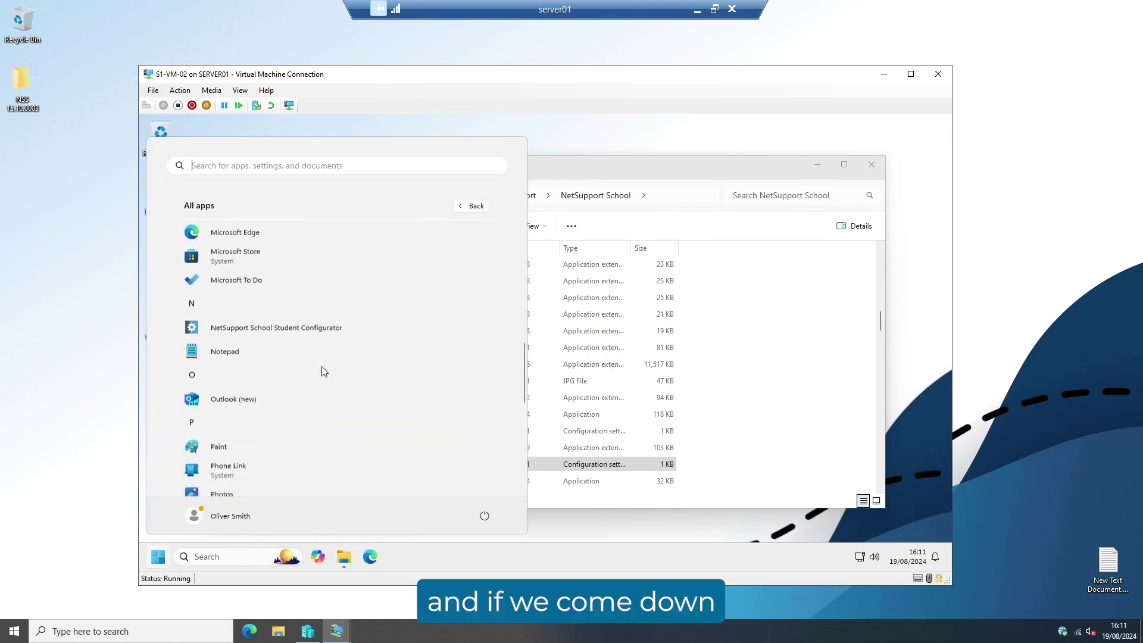
click(334, 331)
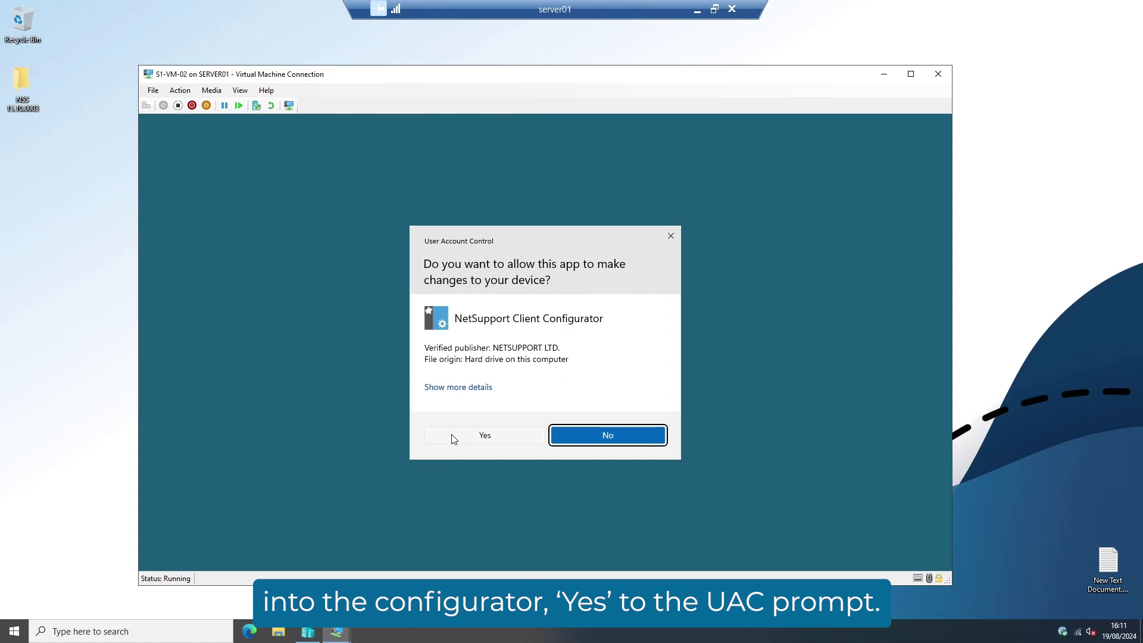
click(455, 436)
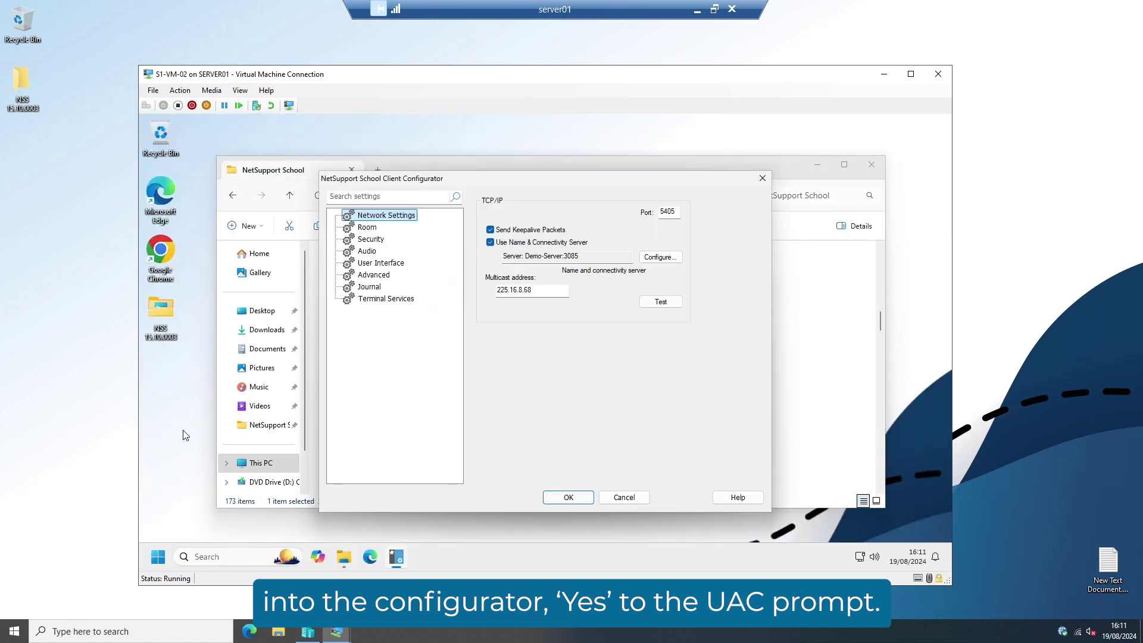
Clear the fixed room name in the client's Room settings, save the configuration and restart the Client.
click(376, 229)
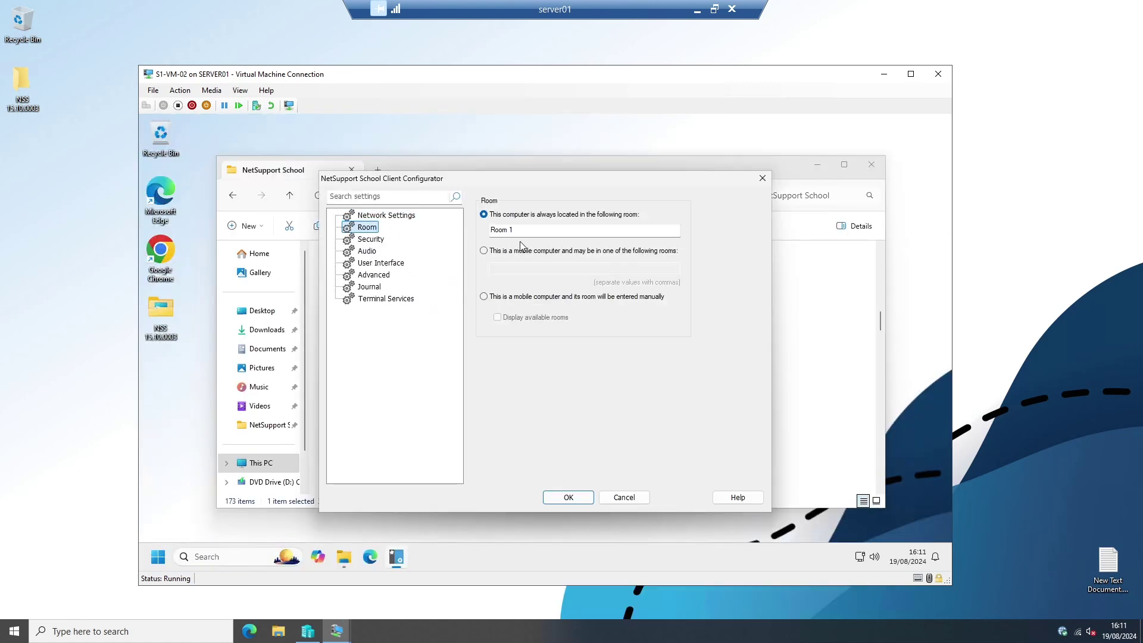
click(539, 231)
key(BackSpace)
key(BackSpace)
key(BackSpace)
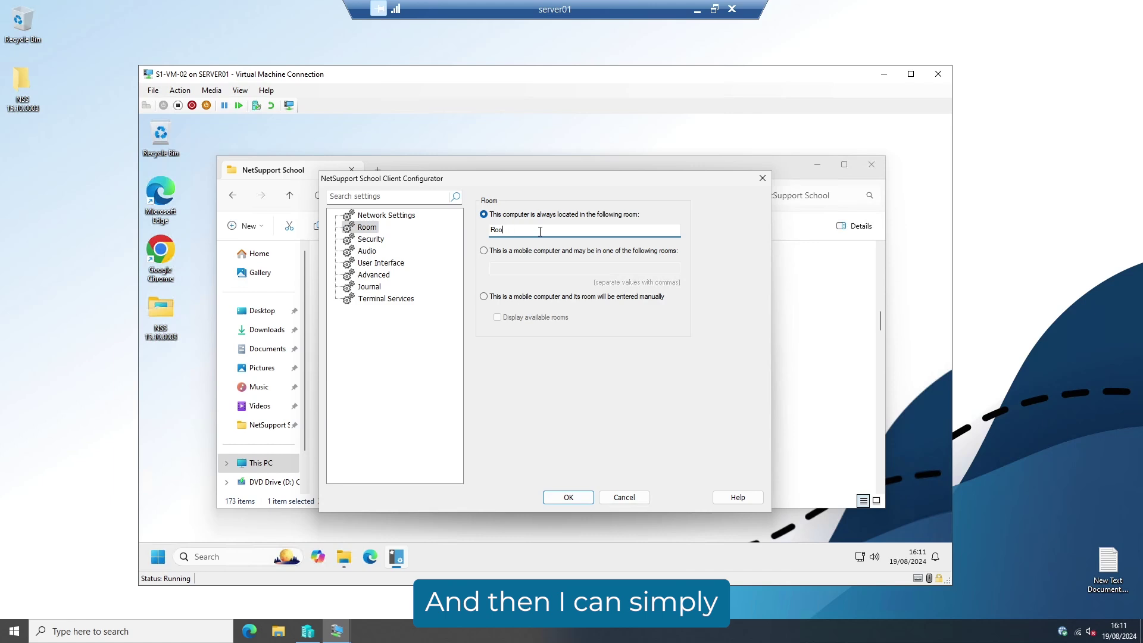
key(BackSpace)
key(BackSpace)
key(BackSpace)
click(562, 498)
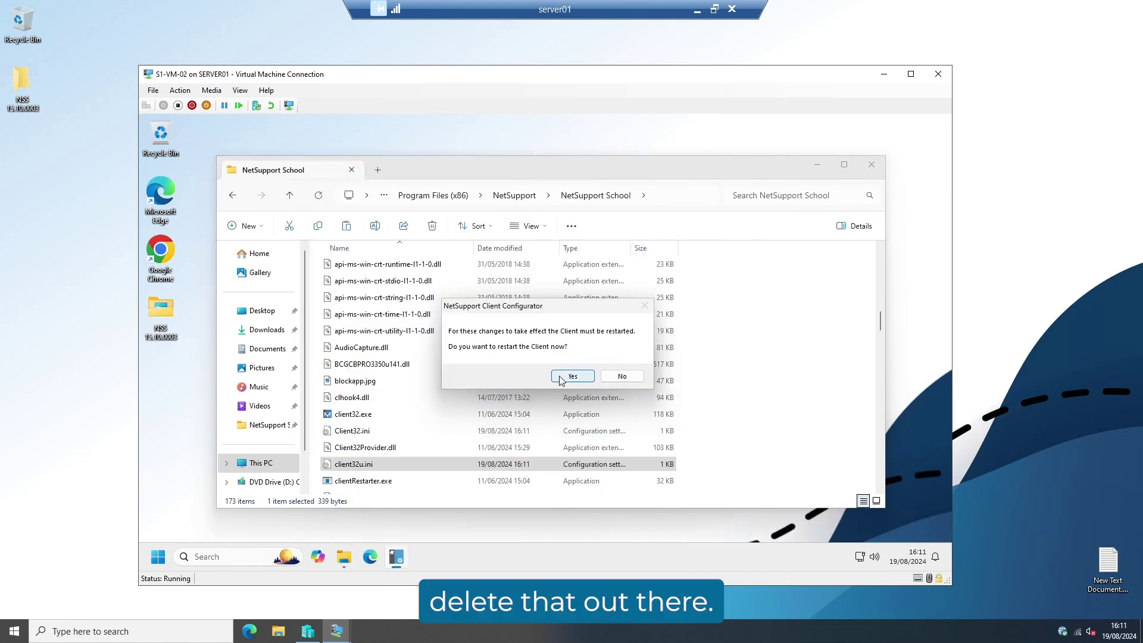
click(565, 376)
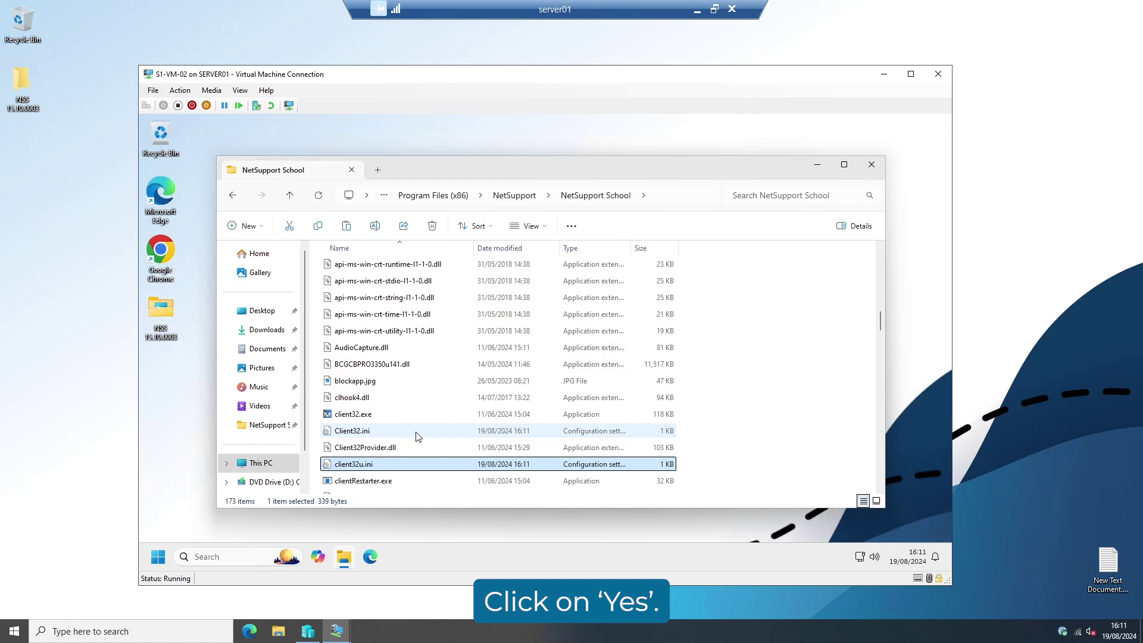
Reopen client32u.ini from the NetSupport School folder to check the client's room setting.
double_click(409, 465)
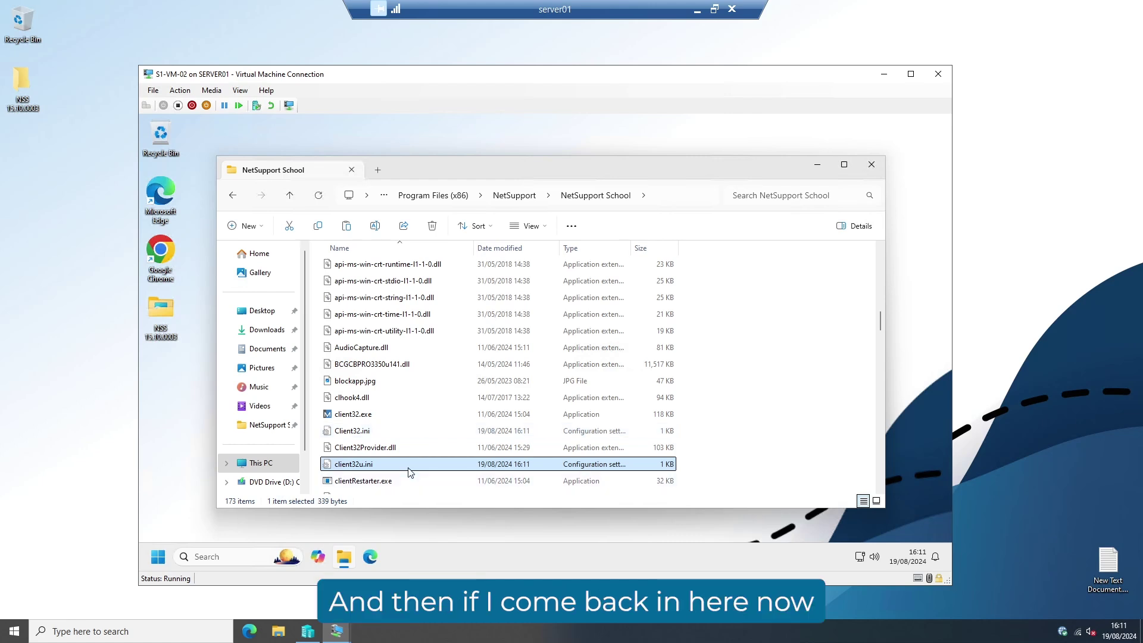